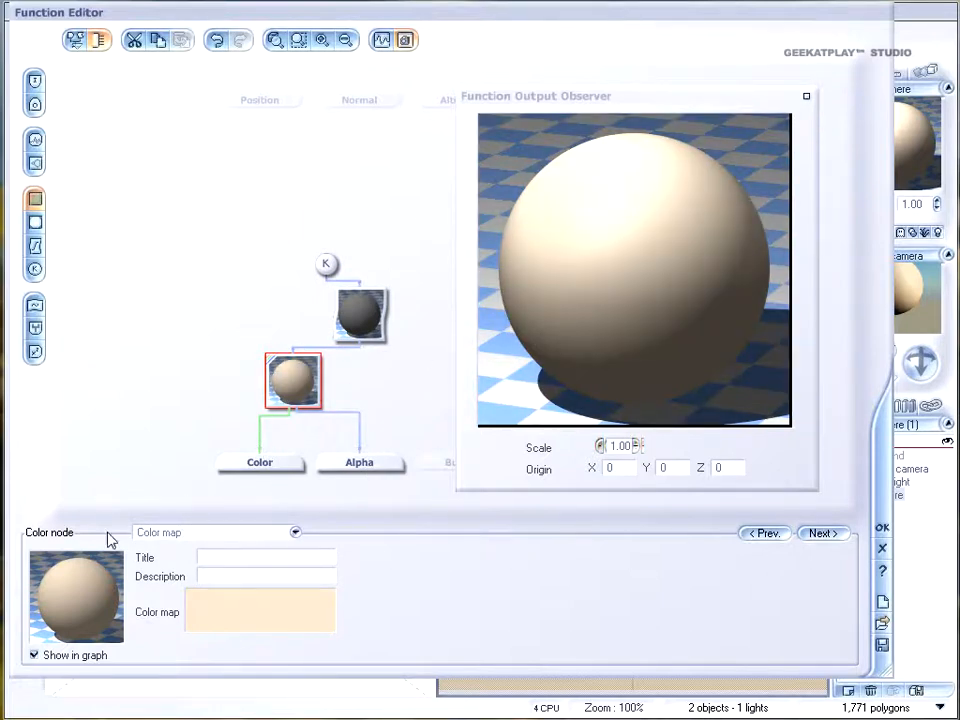
- Keep the color node as a Color map and load the Dark Desaturated Blue map from the Daytime Skies collection
left_click(295, 533)
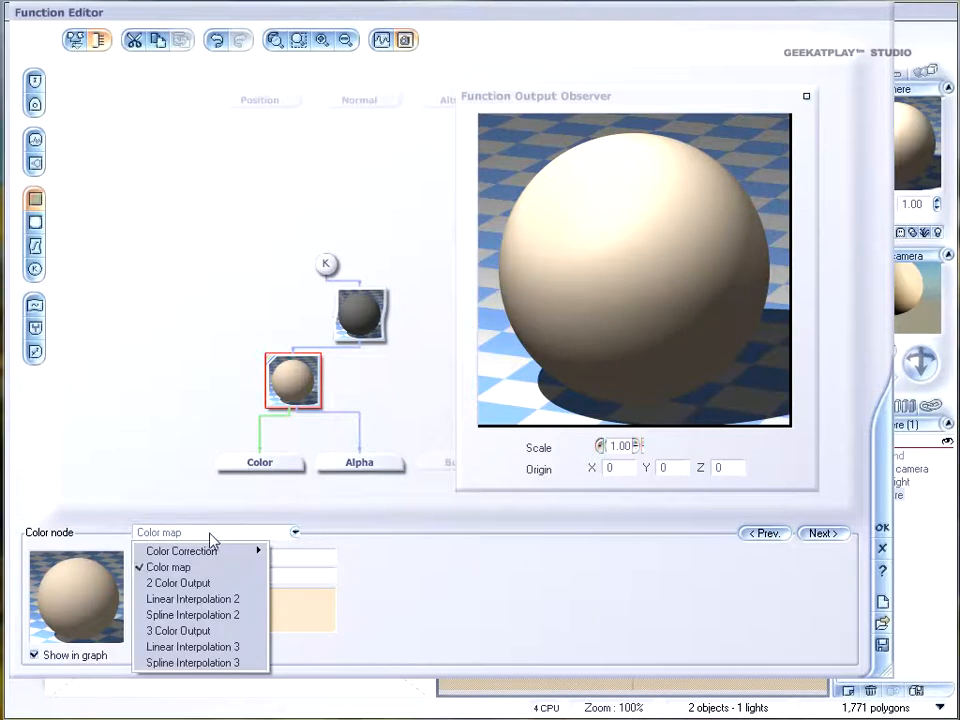
left_click(200, 568)
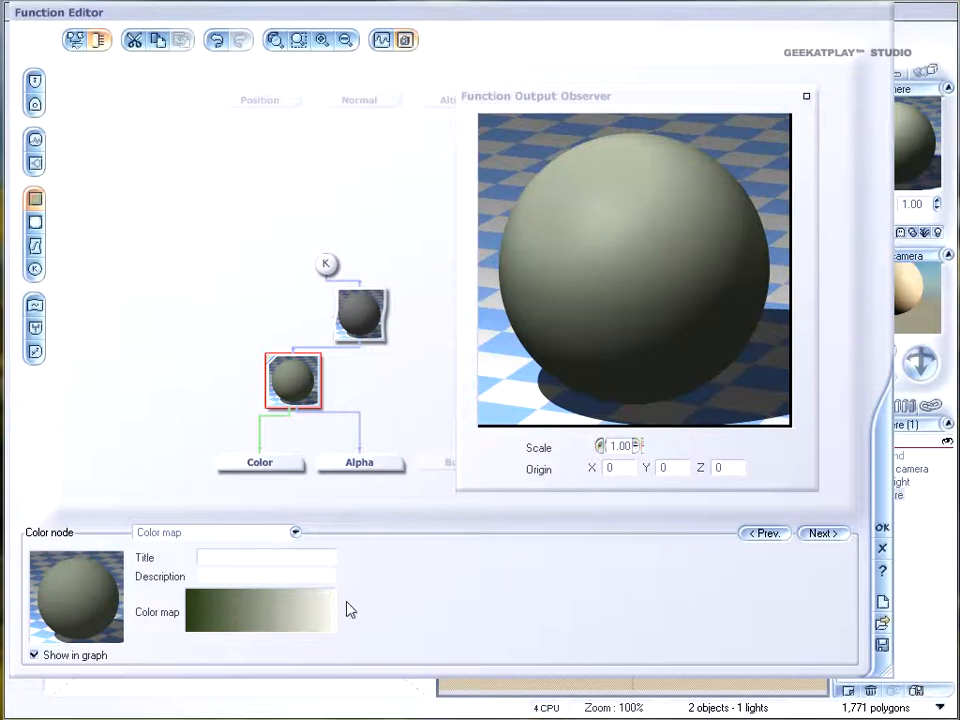
left_click(250, 614)
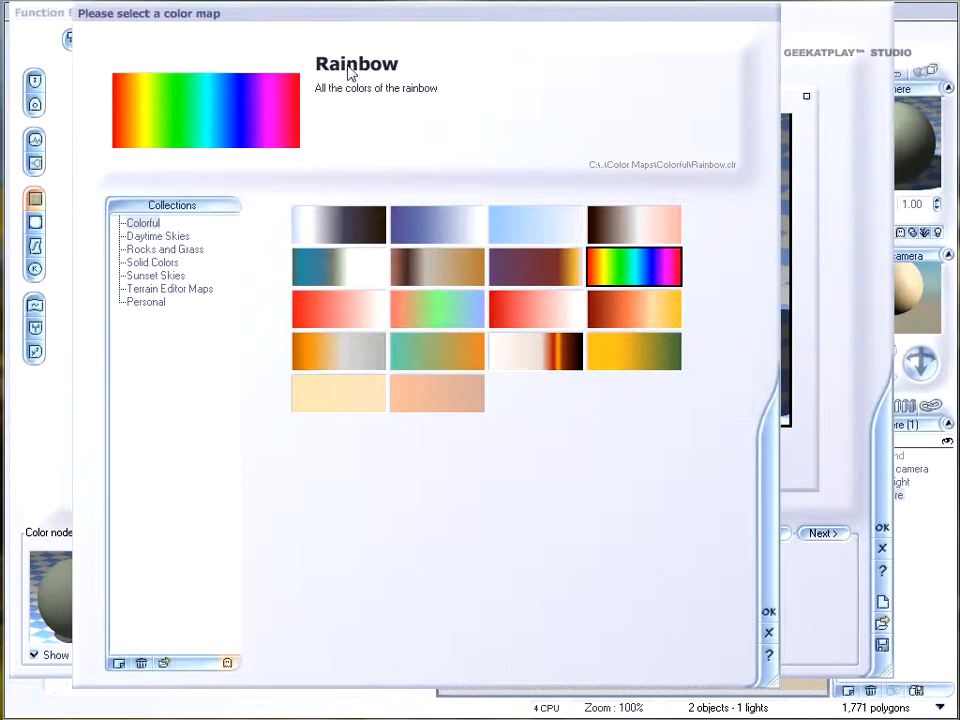
mouse_move(101, 8)
left_mouse_down()
mouse_move(112, 16)
mouse_move(99, 21)
left_mouse_up()
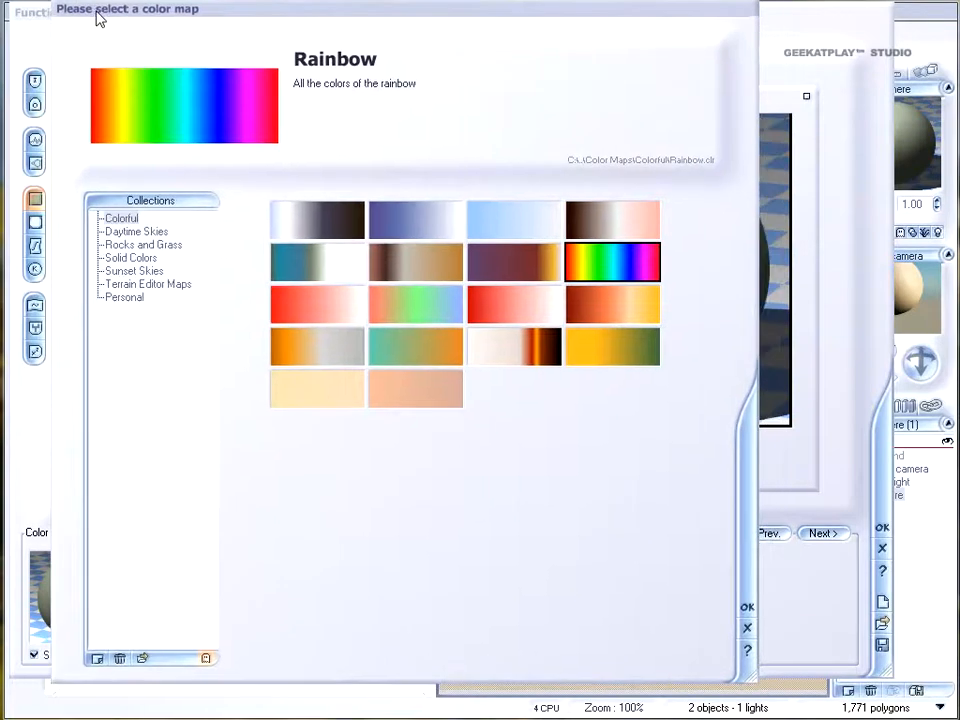
left_click(136, 241)
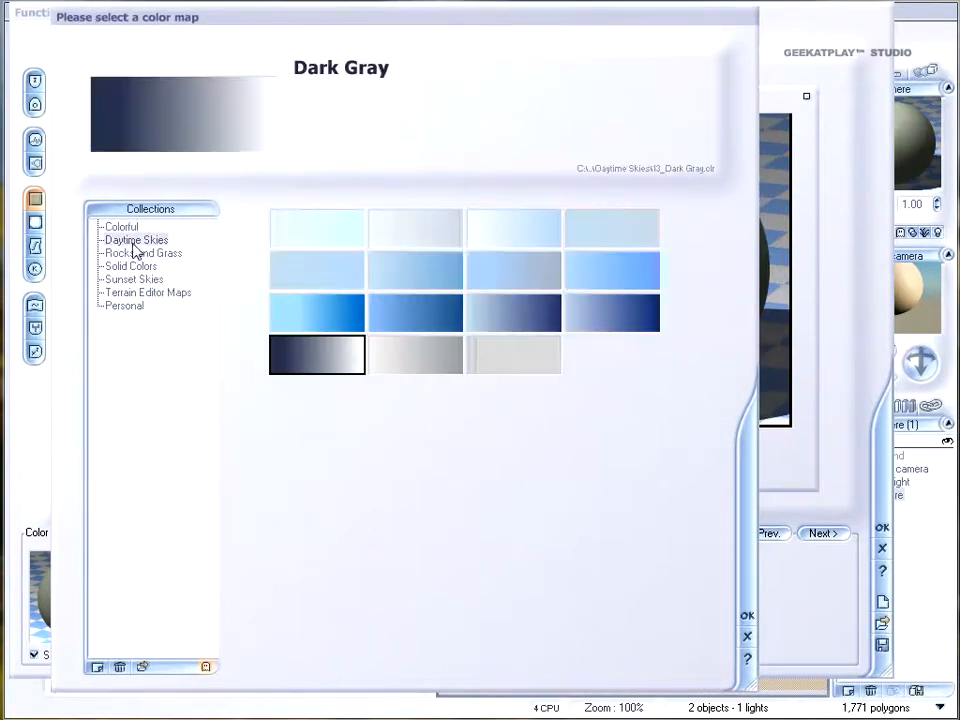
left_click(520, 312)
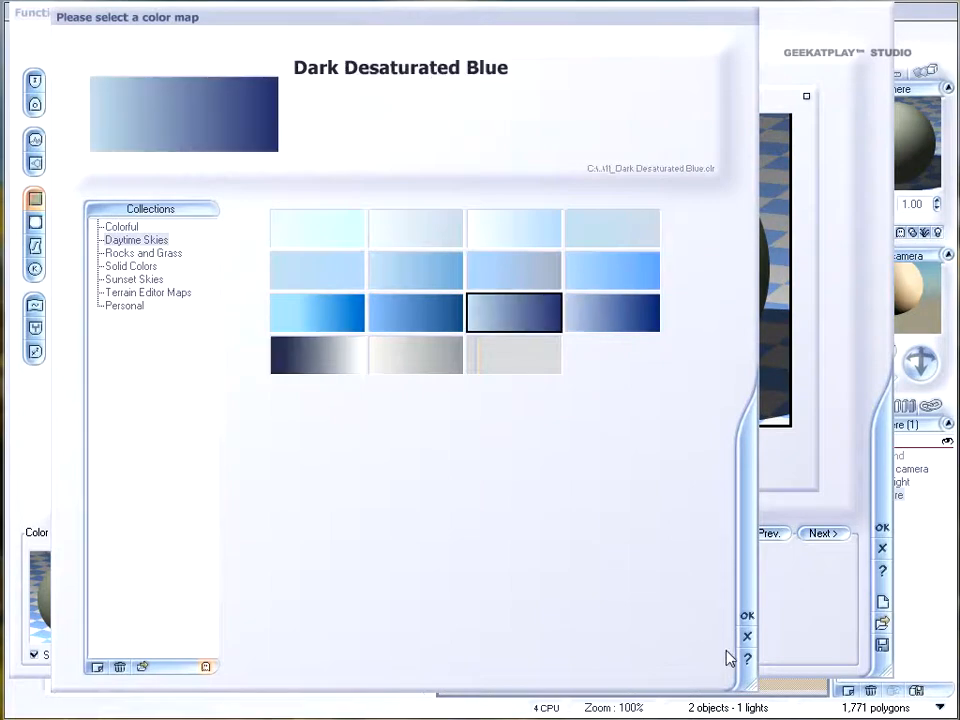
left_click(747, 615)
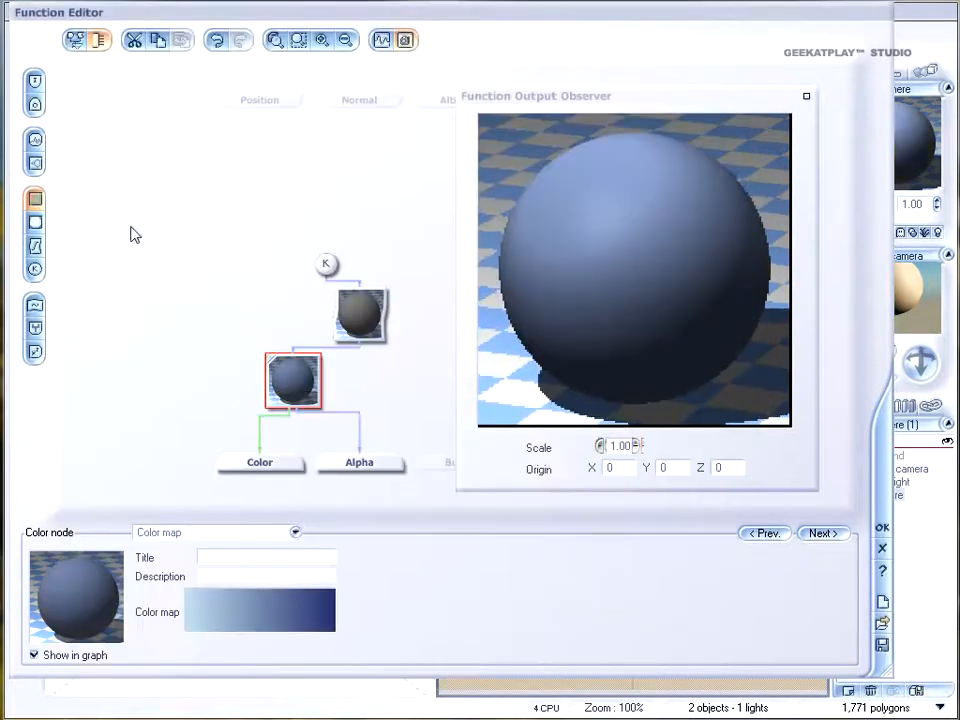
- Open the color map for editing and add a red keycolor at position 0.5
right_click(244, 611)
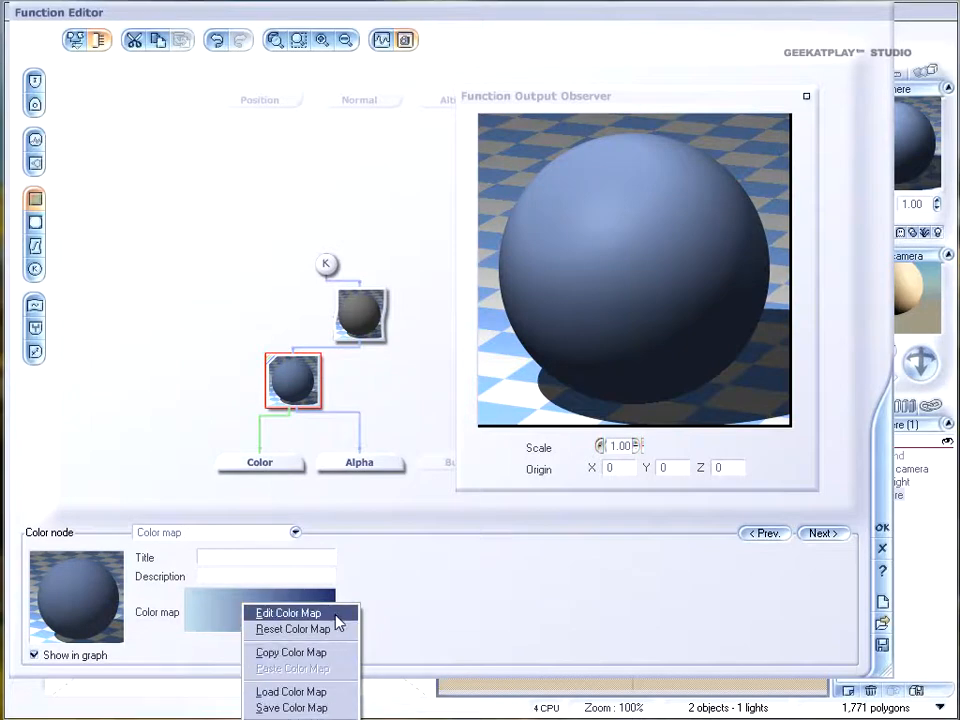
left_click(258, 614)
left_click_drag(393, 197, 357, 187)
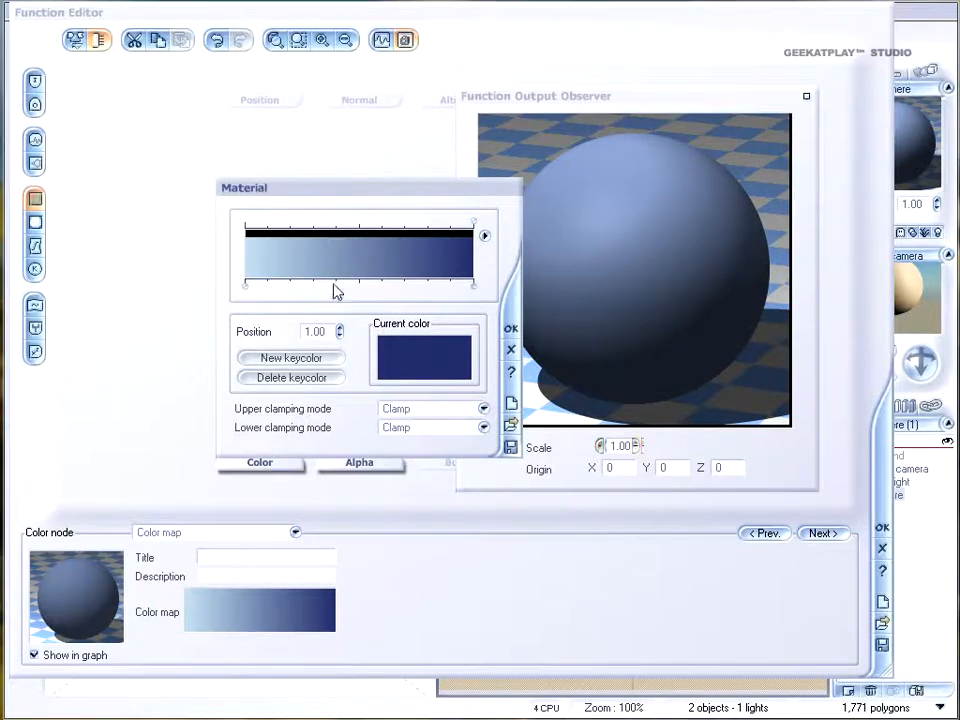
left_click(314, 331)
type("0.5")
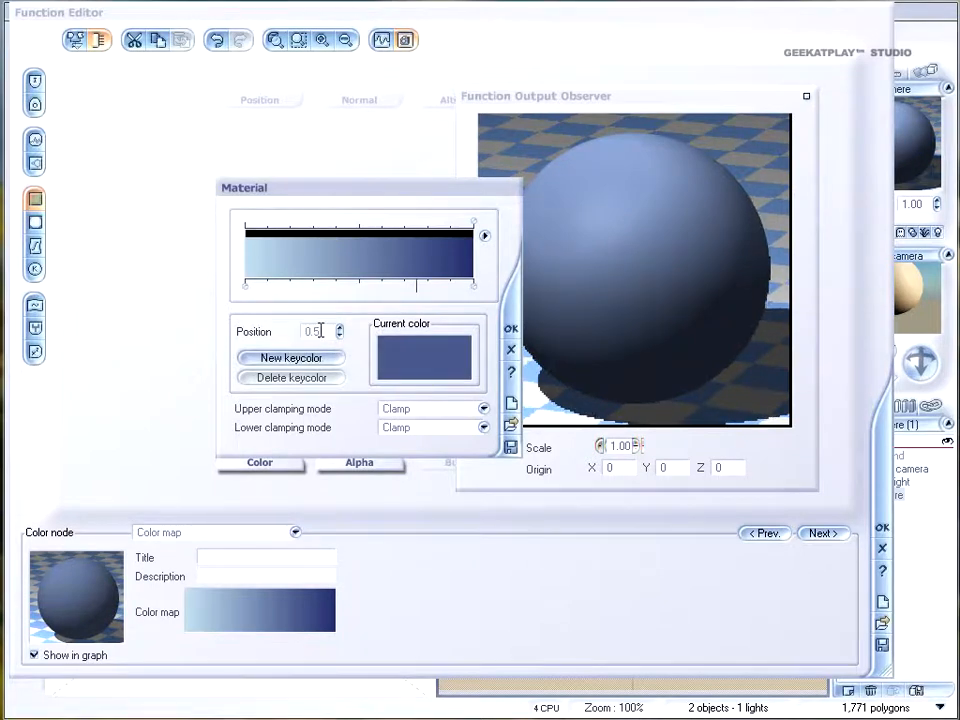
left_click(320, 358)
left_click_drag(428, 338, 416, 311)
left_click(638, 487)
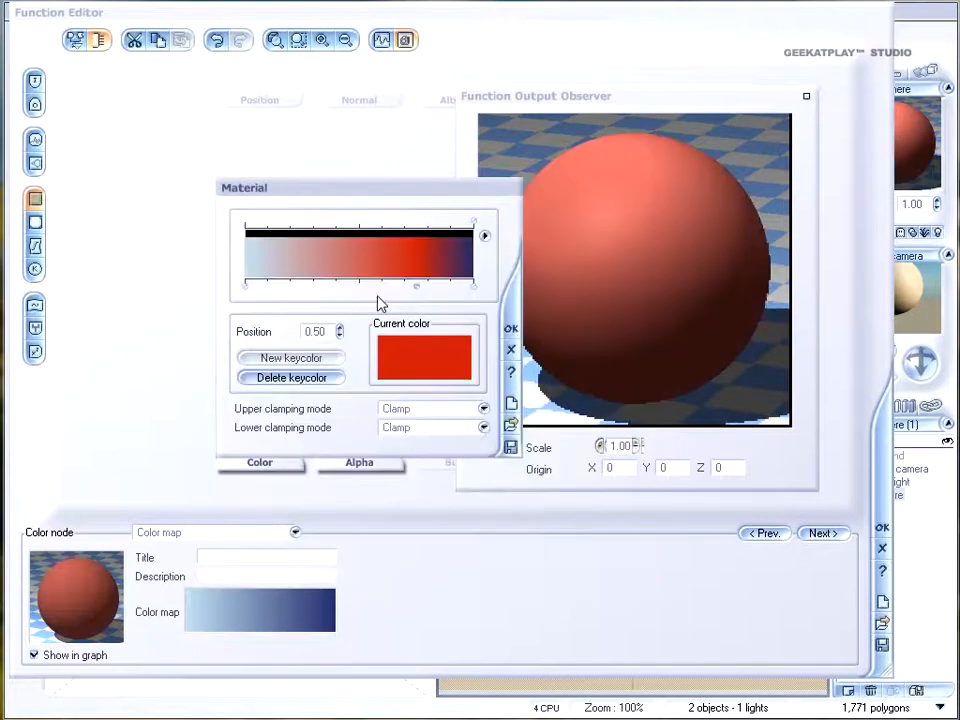
- Add a keycolor at about position -0.49 and color it light blue (Red 114, Green 135, Blue 226)
left_click(307, 270)
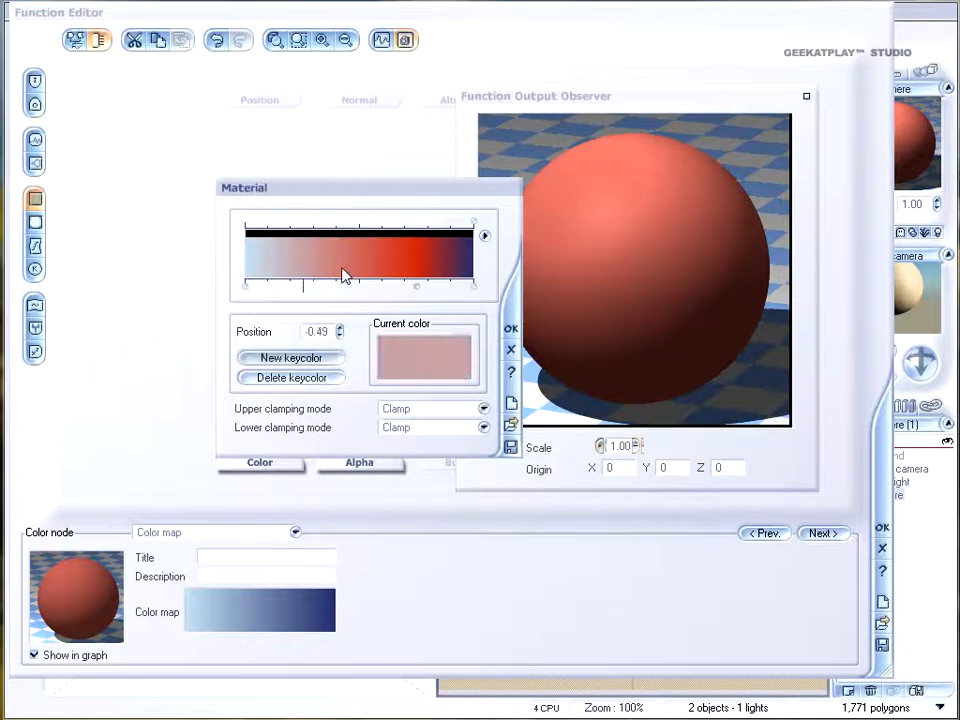
left_click(298, 359)
double_click(306, 274)
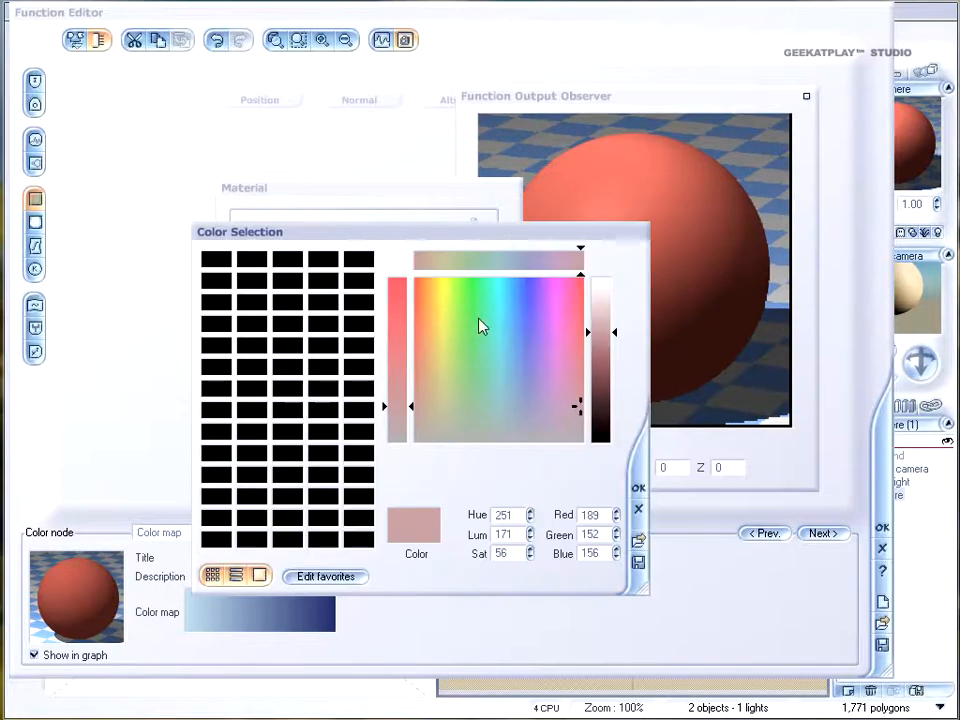
left_click(521, 332)
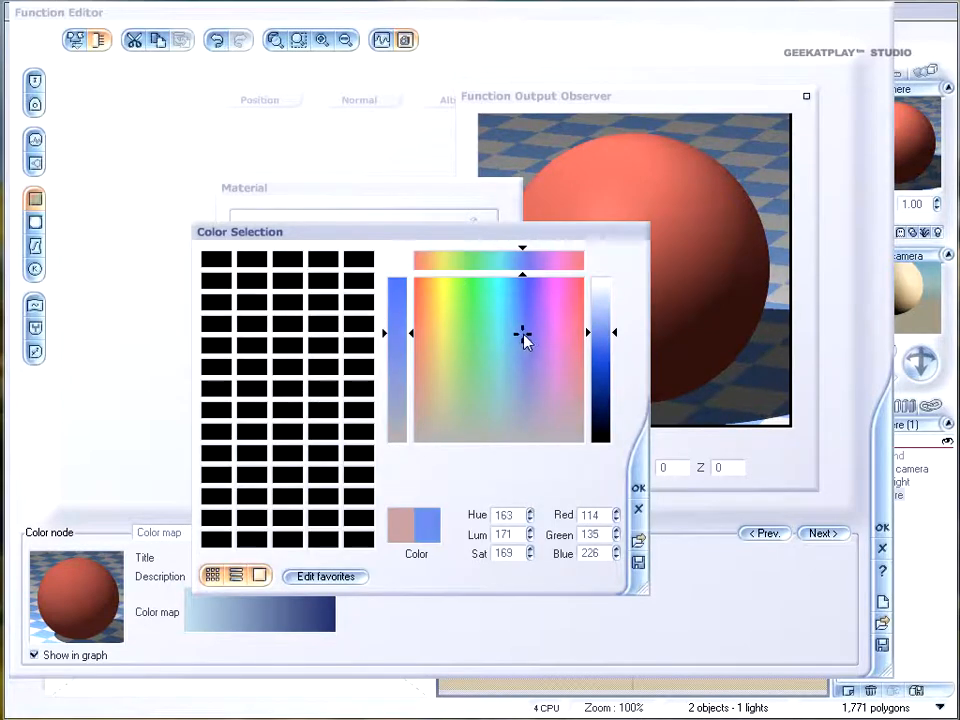
left_click(638, 488)
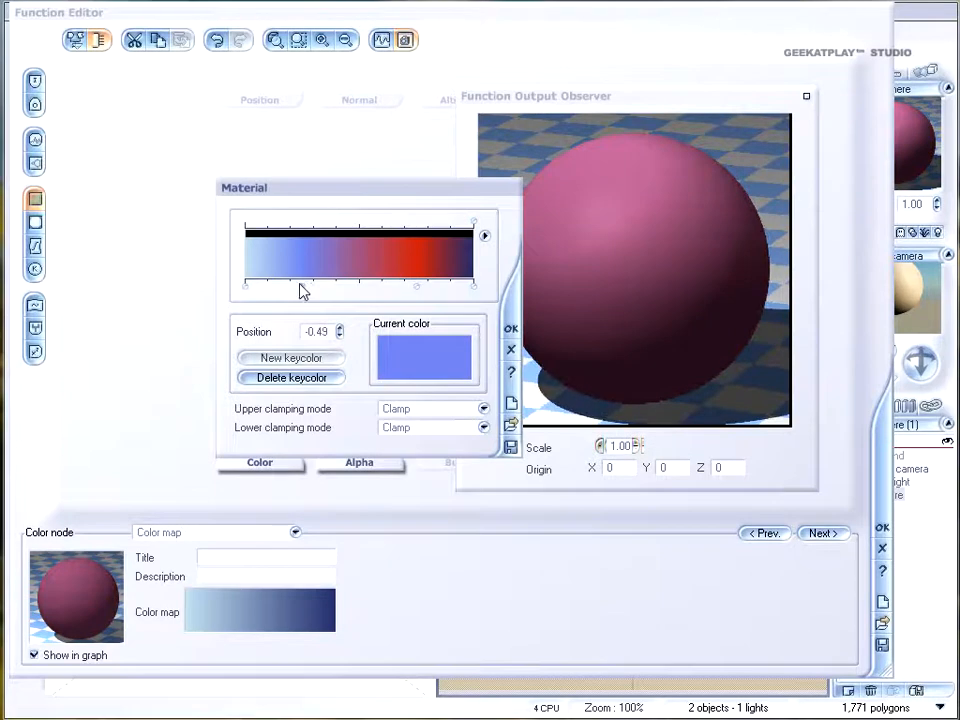
- Move the light blue keycolor to about position -0.57 and the red keycolor to about 0.08
mouse_move(303, 287)
left_mouse_down()
mouse_move(336, 286)
mouse_move(294, 282)
left_mouse_up()
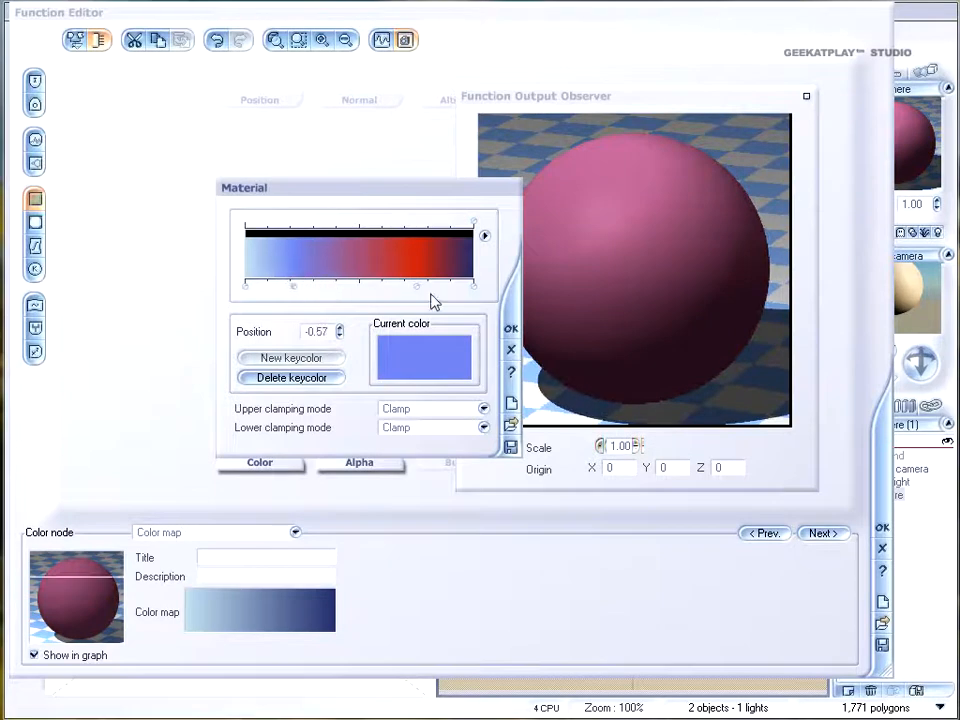
mouse_move(416, 288)
left_mouse_down()
mouse_move(367, 287)
mouse_move(412, 286)
mouse_move(392, 286)
left_mouse_up()
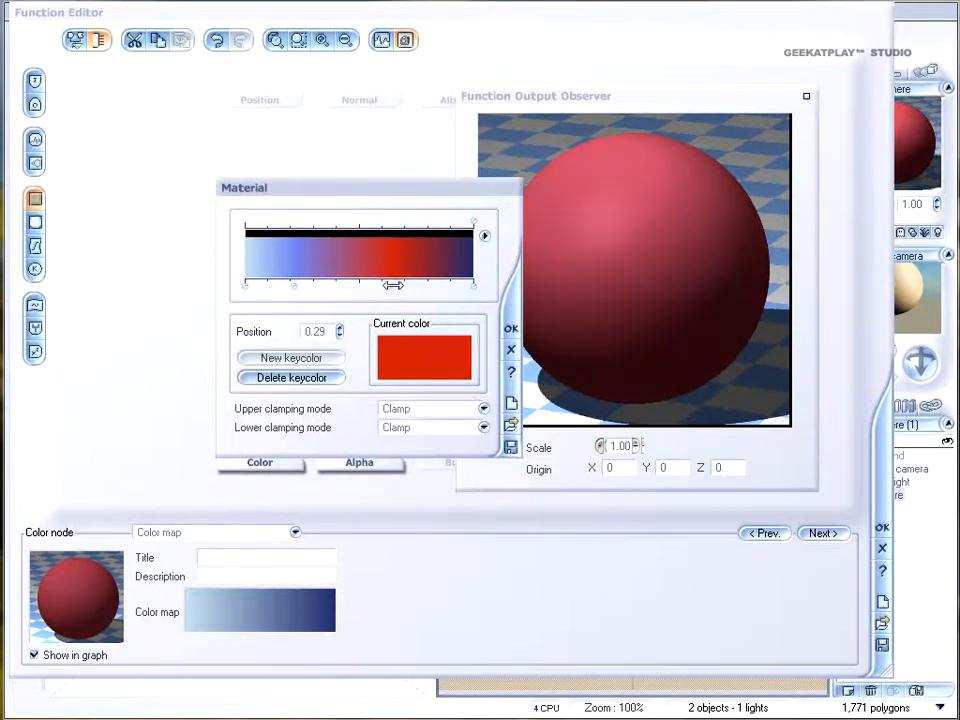
mouse_move(392, 286)
left_mouse_down()
mouse_move(349, 287)
mouse_move(429, 287)
mouse_move(357, 287)
mouse_move(366, 287)
left_mouse_up()
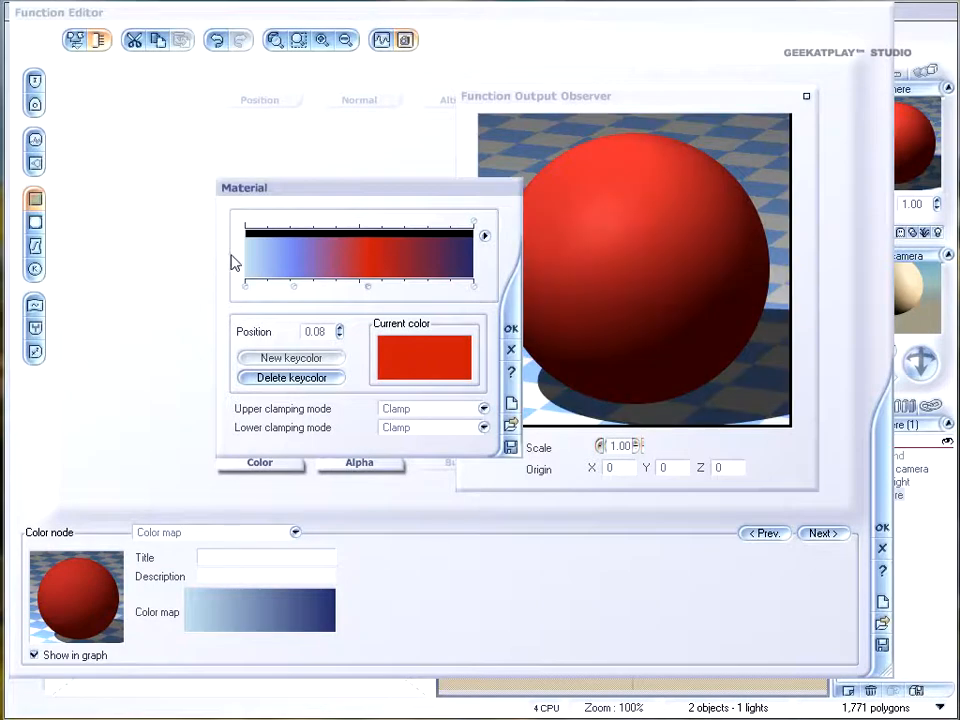
left_click(482, 410)
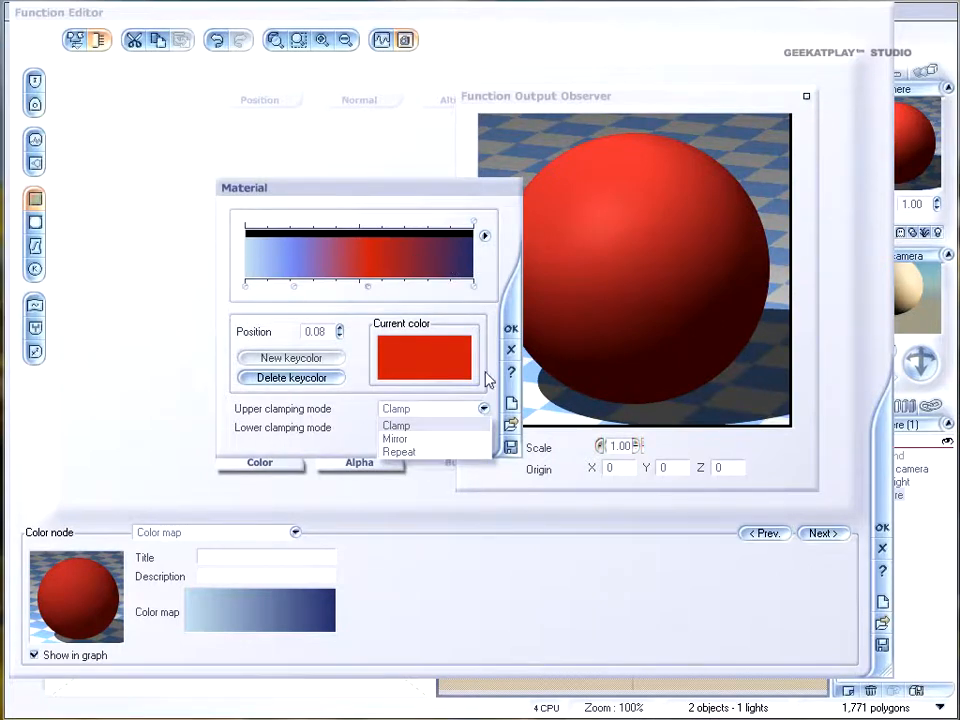
left_click(483, 260)
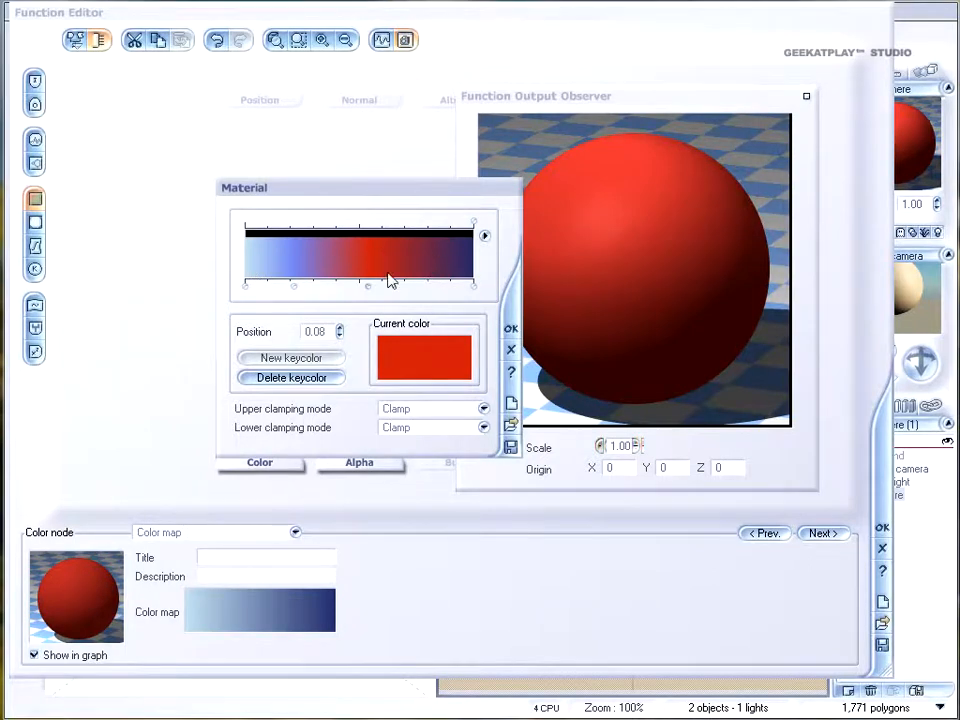
- Add a green keycolor (Red 26, Green 221, Blue 9) at about position -0.09, with the blue keycolor moved close beside it
double_click(354, 274)
left_click(473, 302)
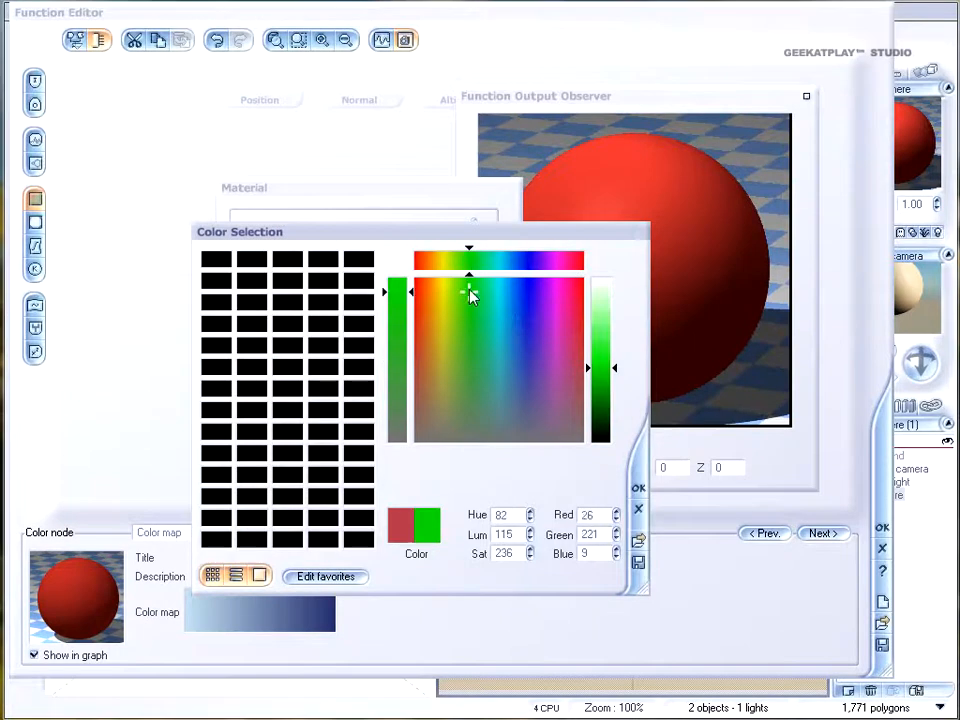
left_click(638, 488)
mouse_move(300, 287)
left_mouse_down()
mouse_move(378, 286)
mouse_move(350, 286)
left_mouse_up()
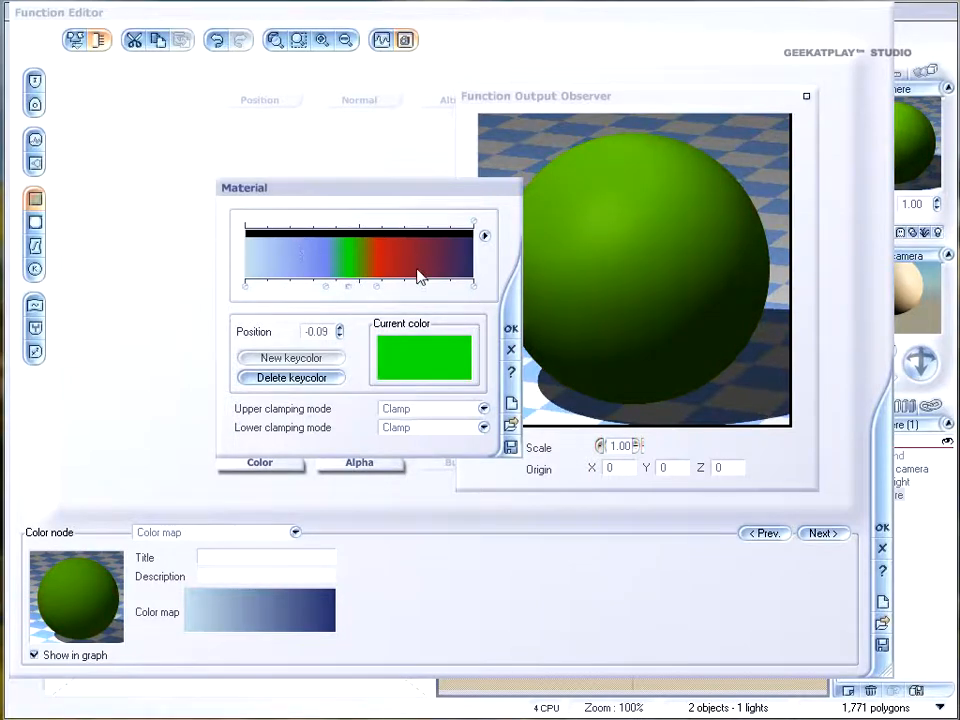
- Add three key opacities around the green band, the middle one at about position -0.07 and one to either side of it
left_click(381, 225)
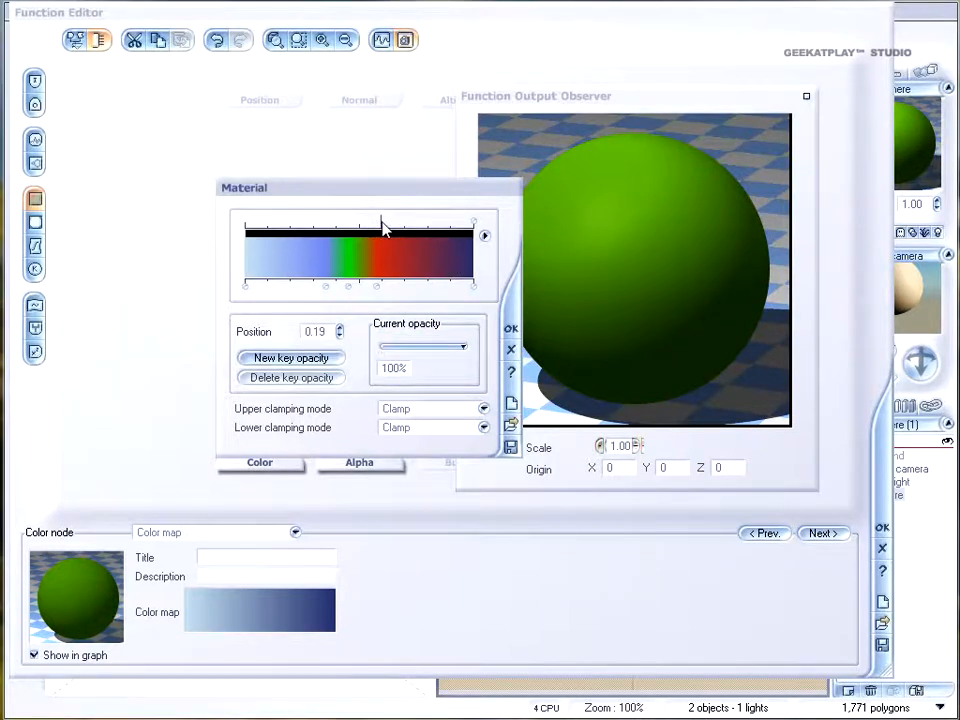
left_click(331, 360)
left_click_drag(381, 220, 350, 218)
mouse_move(461, 345)
left_mouse_down()
mouse_move(414, 344)
mouse_move(458, 344)
left_mouse_up()
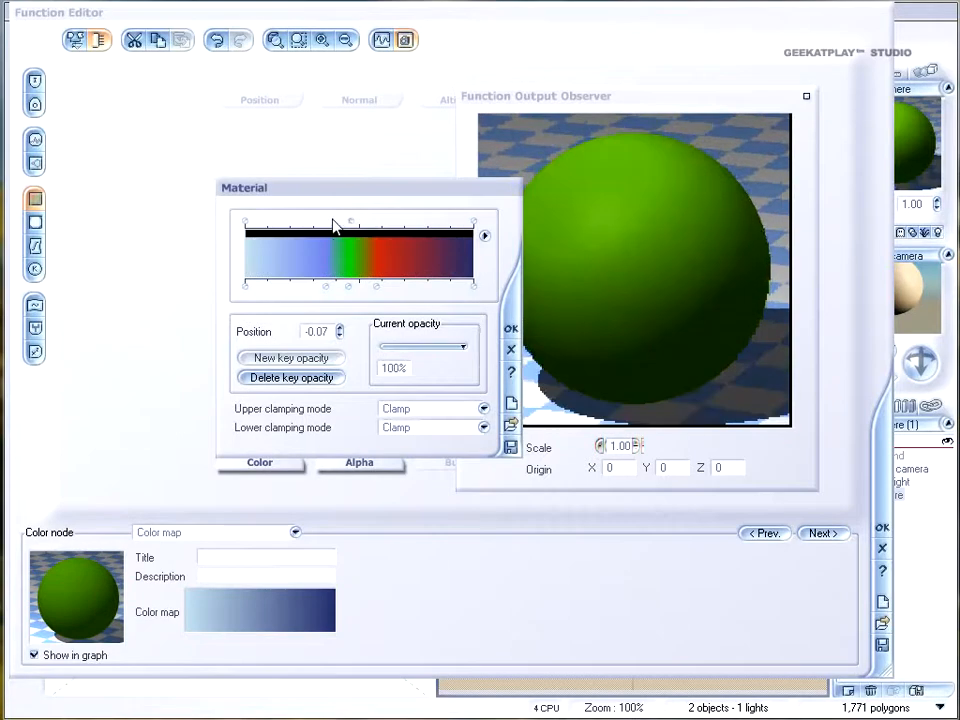
left_click(336, 219)
left_click(370, 218)
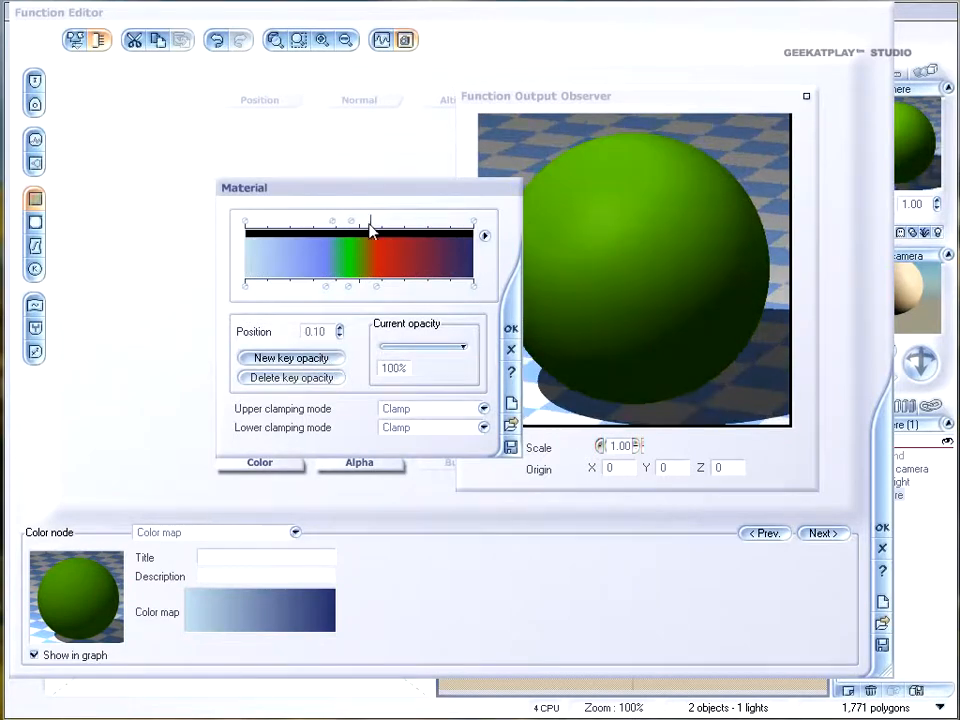
- Lower the middle key opacity to about 29% and move its left neighbour to about position -0.31
left_click(350, 218)
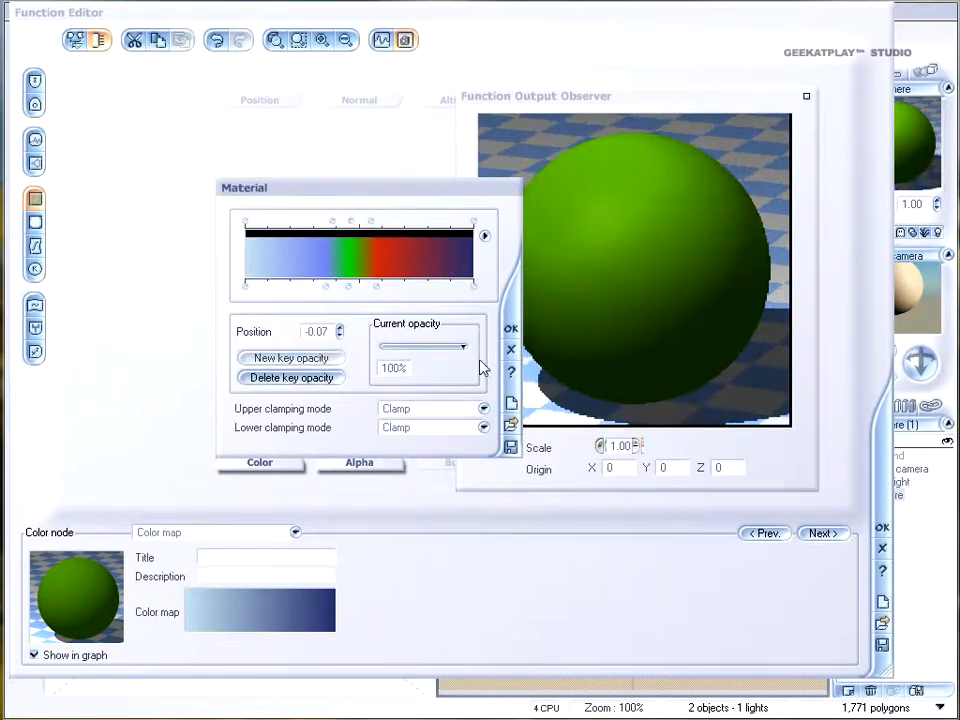
left_click_drag(458, 344, 404, 345)
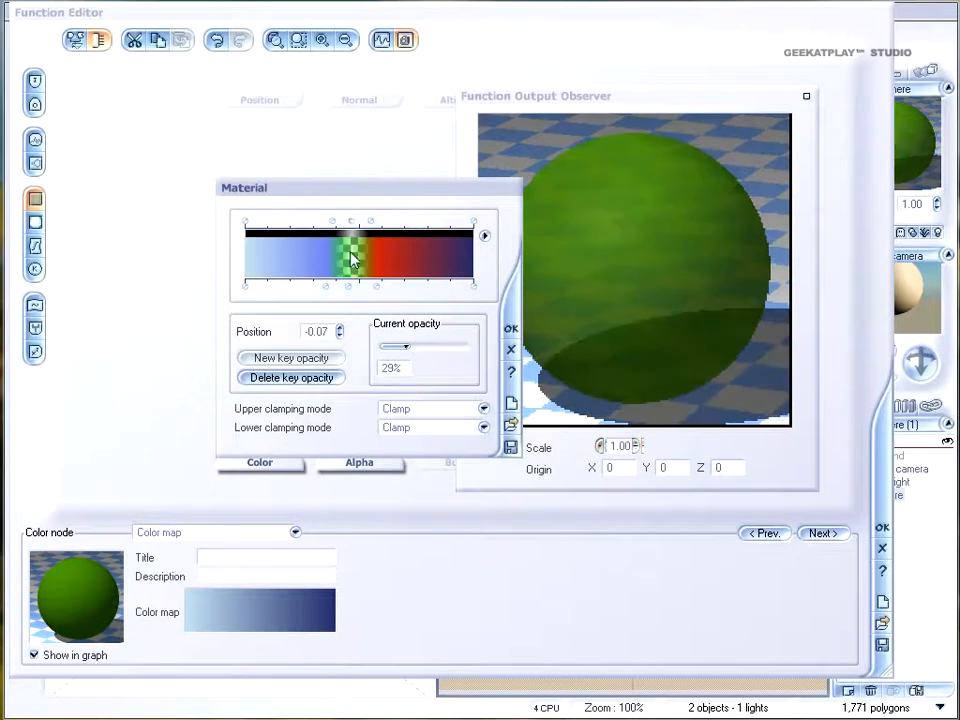
mouse_move(333, 219)
left_mouse_down()
mouse_move(306, 219)
mouse_move(324, 219)
left_mouse_up()
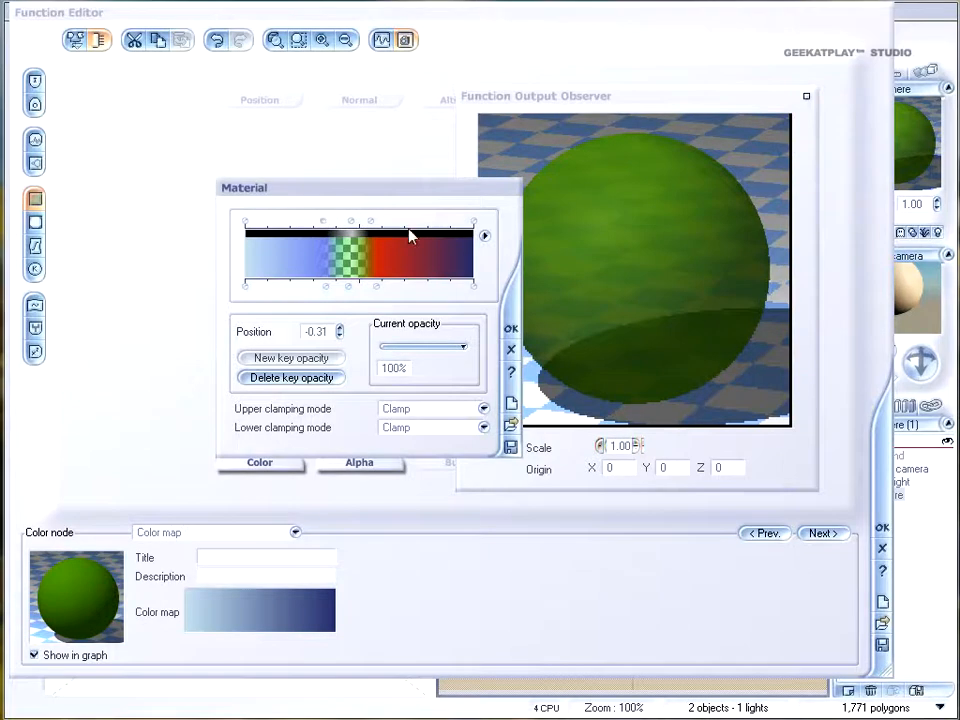
- Reshape the opacity filter with keypoints at about (-0.32, -0.68) and (0.31, -0.77), smooth the curve, and apply the edited color map
left_click(484, 237)
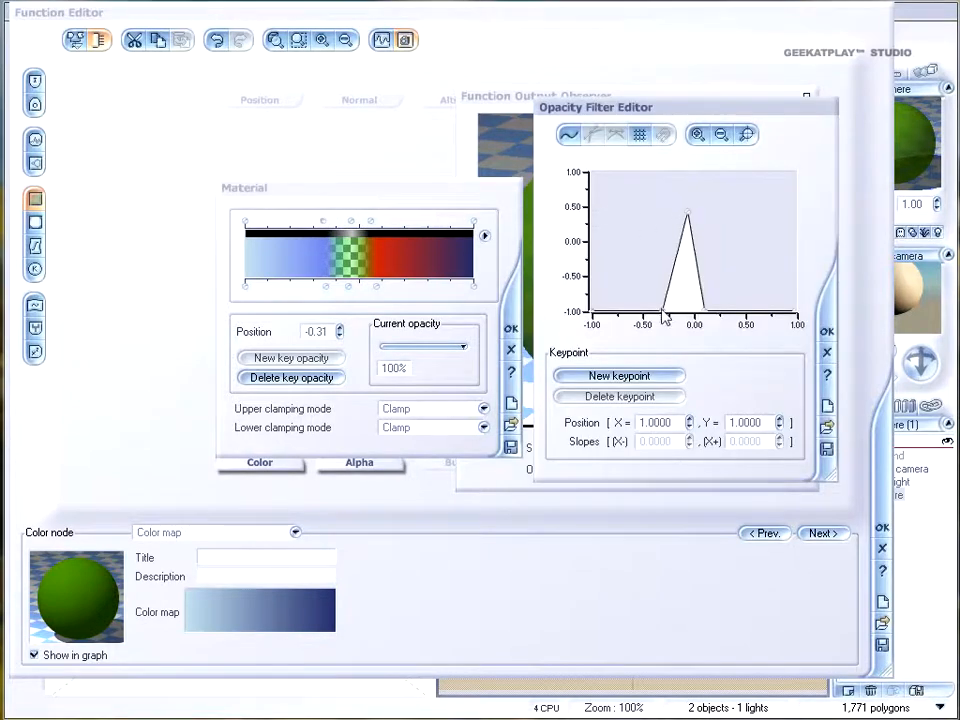
left_click_drag(664, 309, 650, 271)
left_click_drag(705, 312, 726, 296)
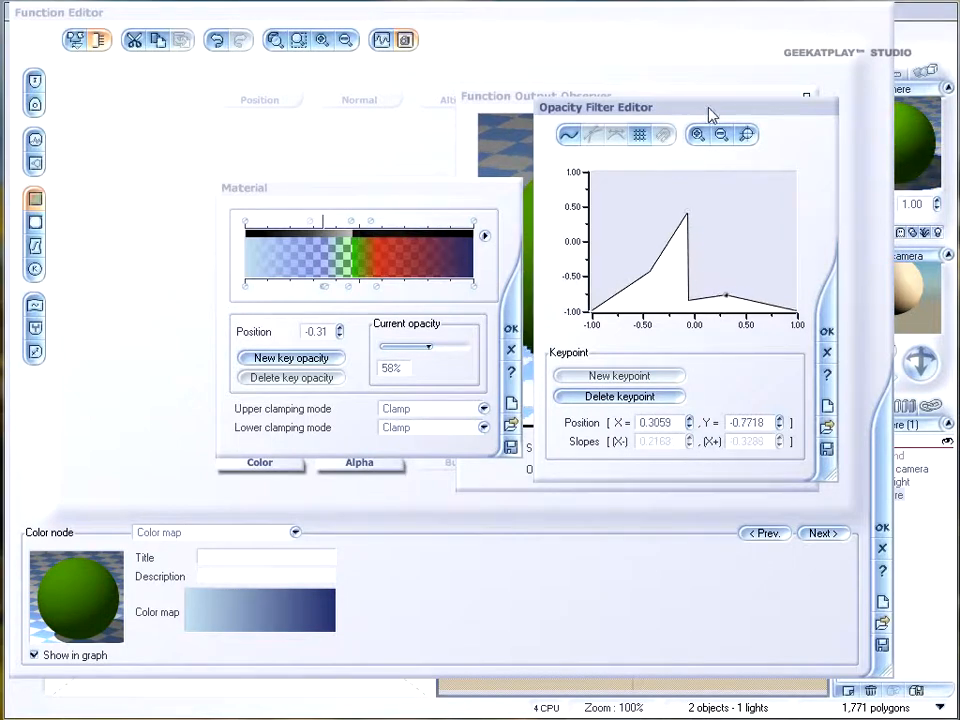
left_click_drag(709, 119, 778, 160)
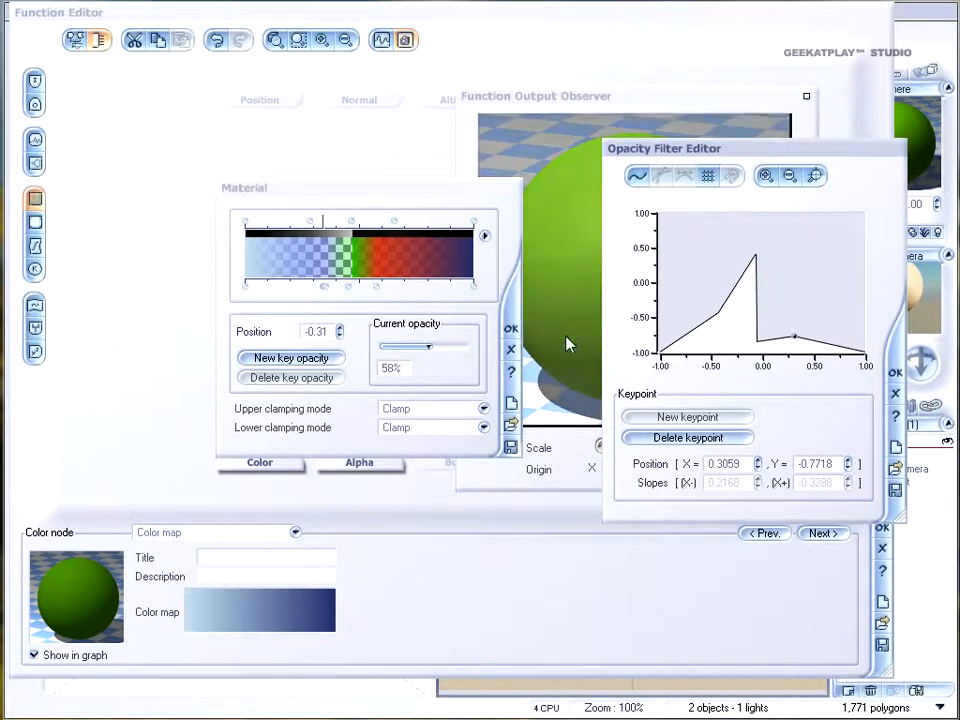
left_click_drag(718, 312, 731, 329)
left_click(661, 179)
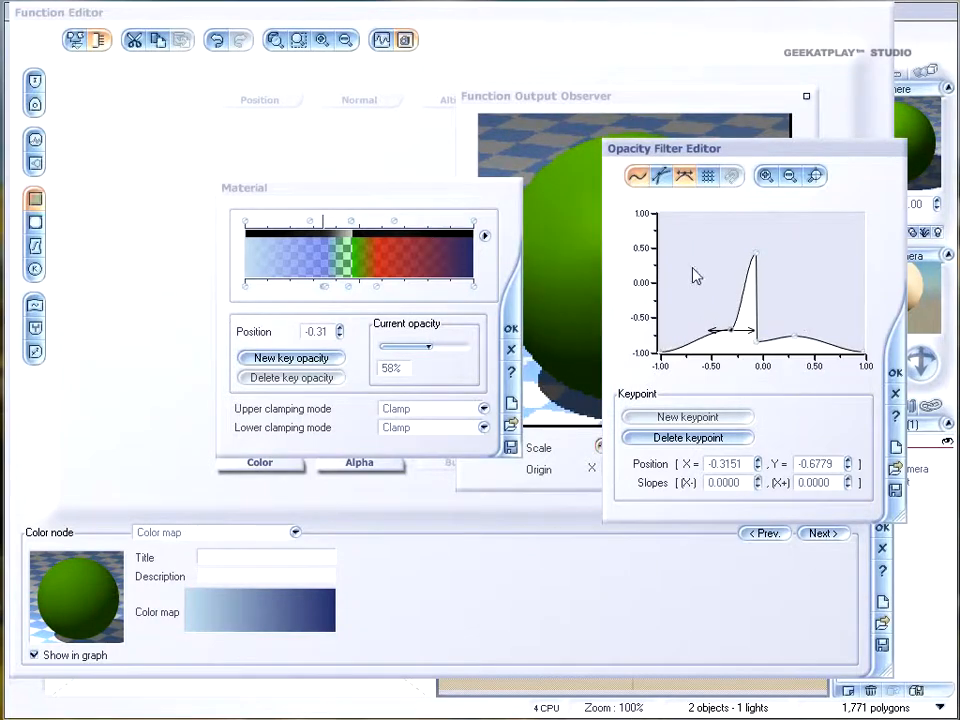
left_click(895, 372)
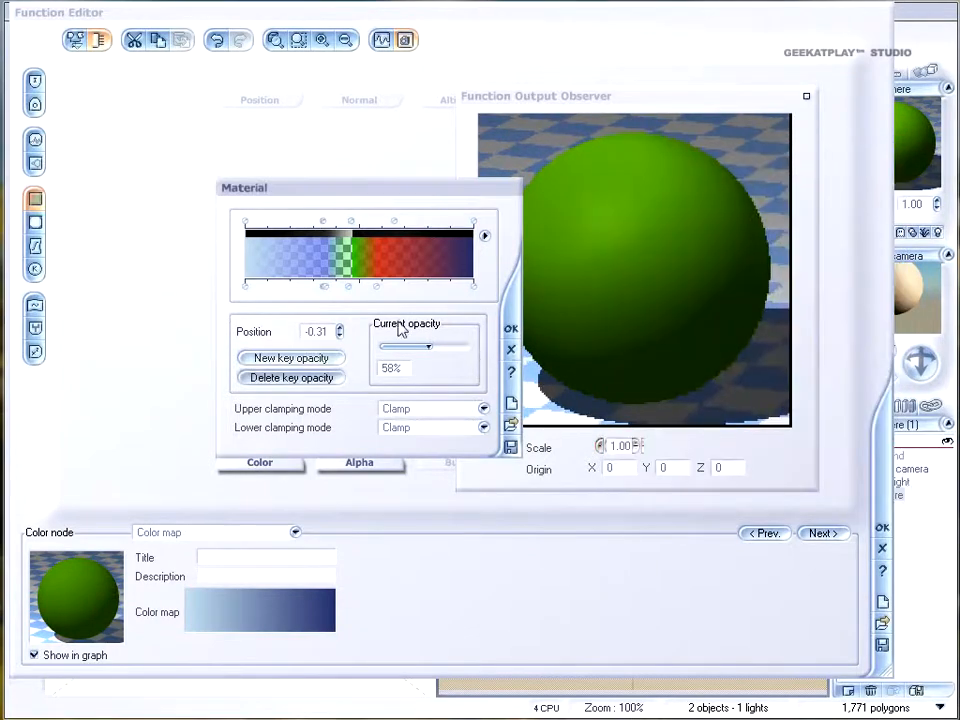
left_click(510, 331)
- Replace the constant input node with a Perlin noise node to drive the color map
left_click(326, 263)
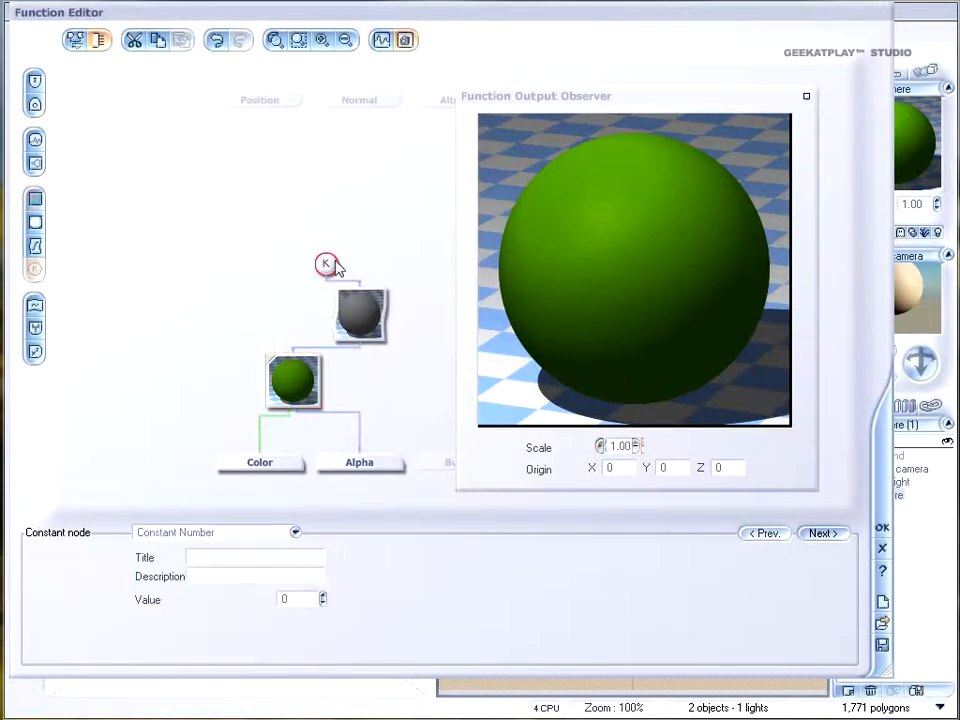
left_click(35, 140)
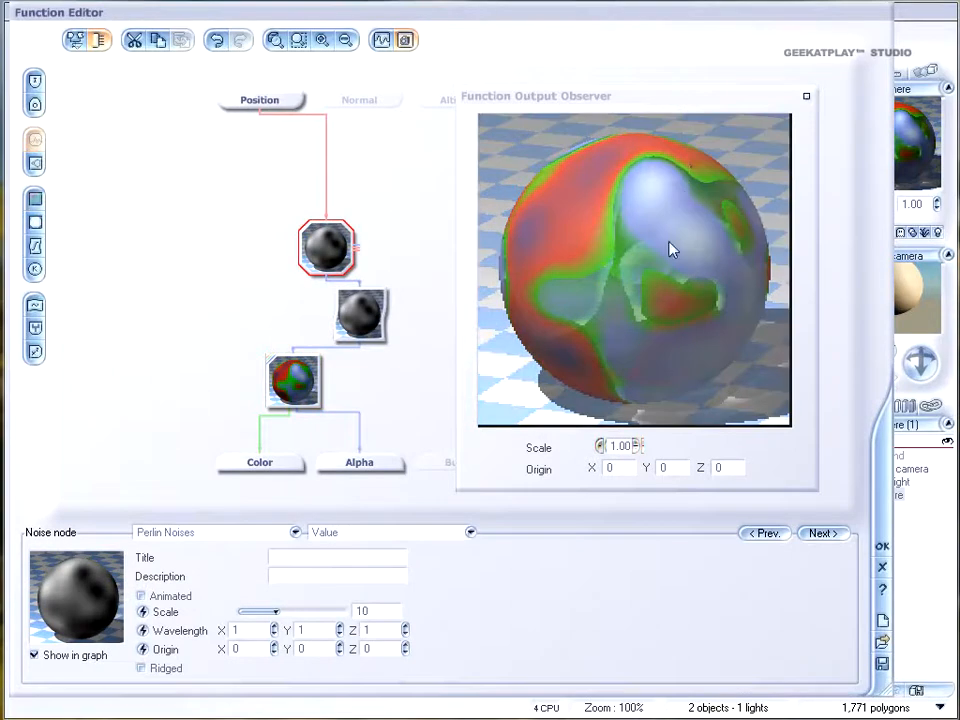
- Rearrange the graph by moving the noise node further up and placing the filter node directly below it
left_click_drag(334, 263, 333, 230)
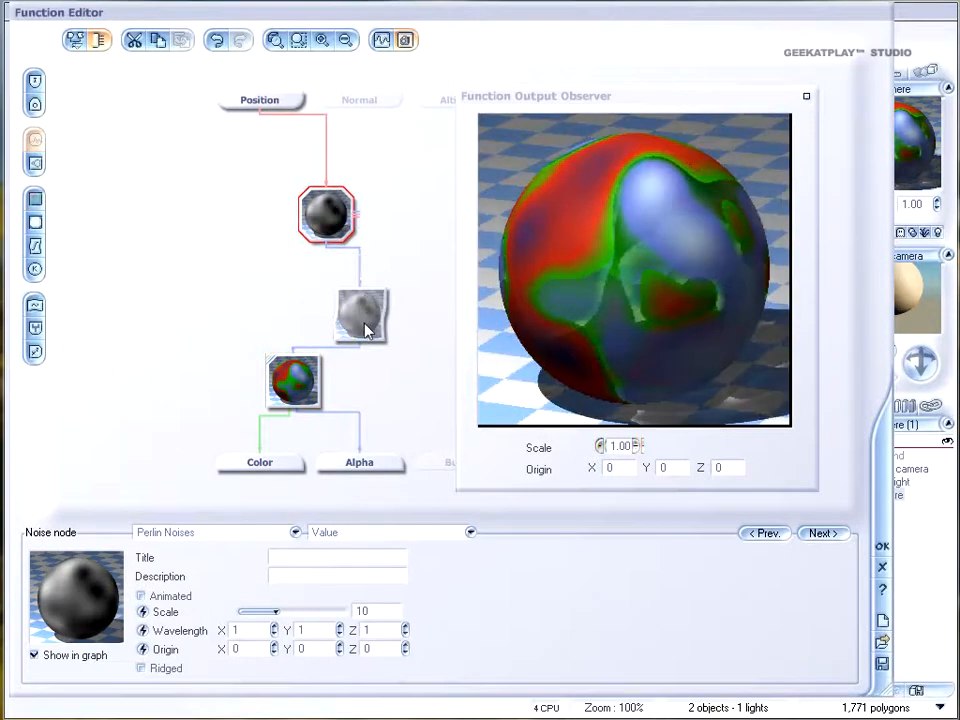
left_click_drag(366, 331, 333, 297)
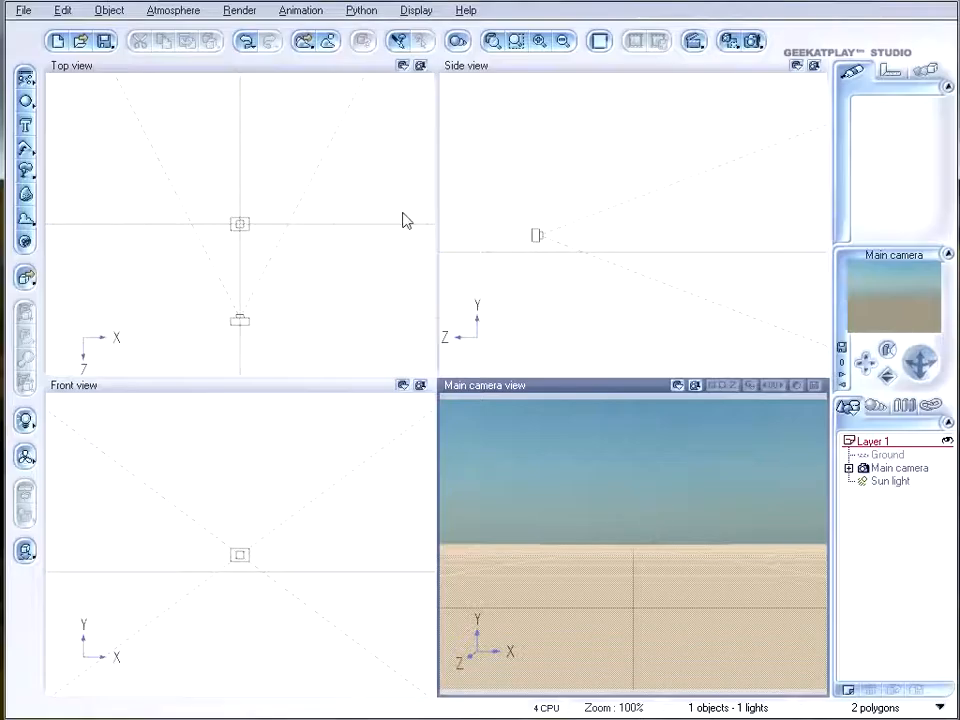
- Add a sphere to the empty scene and open its material's color production function for editing
left_click(26, 101)
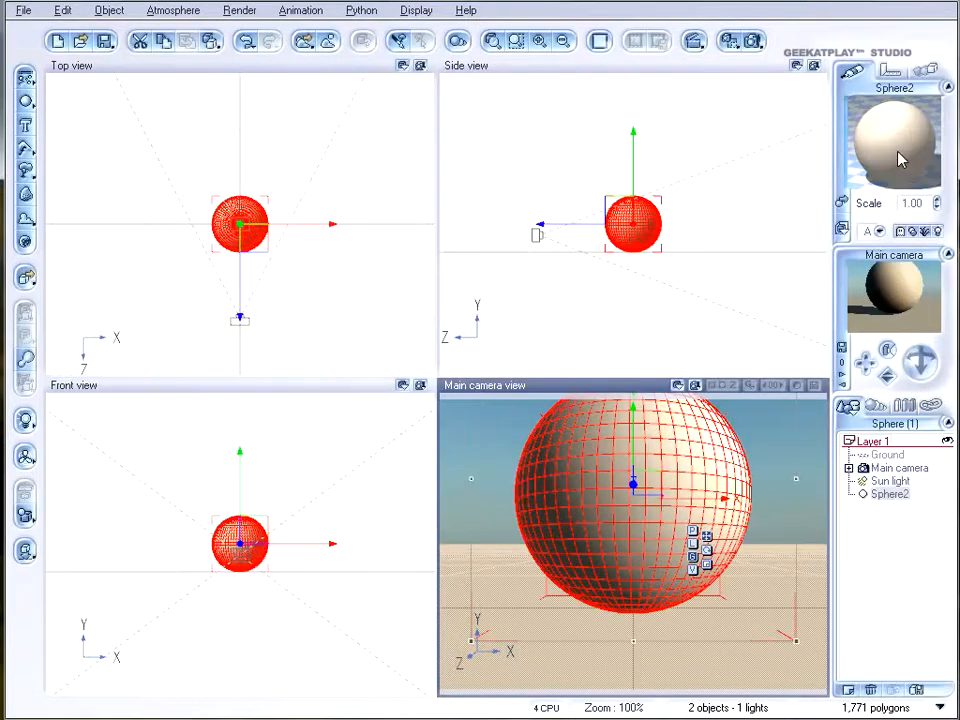
double_click(902, 156)
right_click(246, 437)
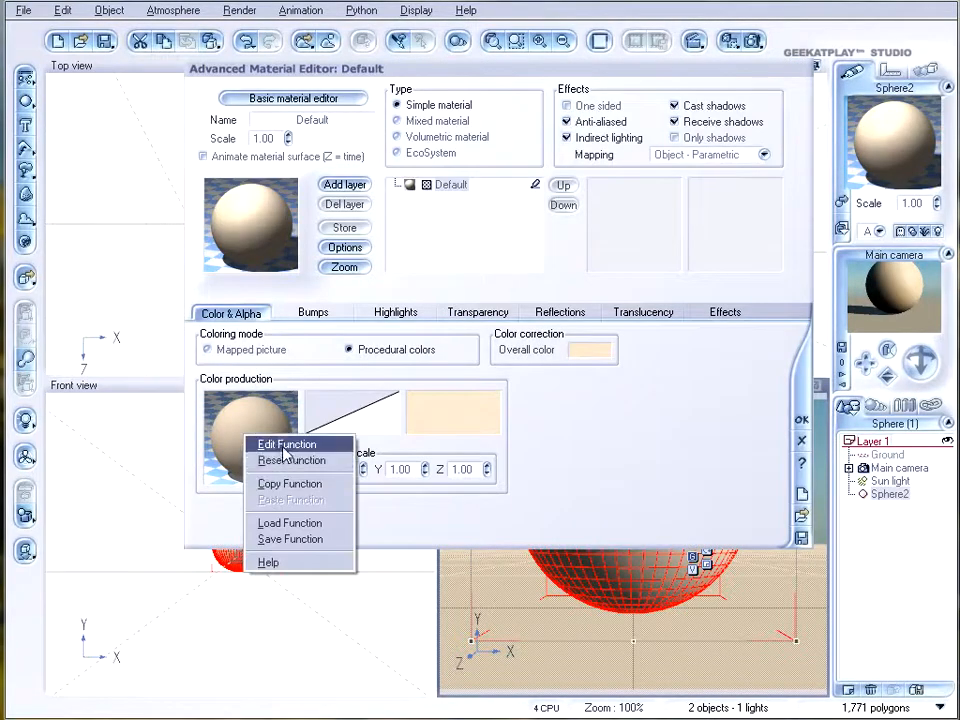
left_click(285, 443)
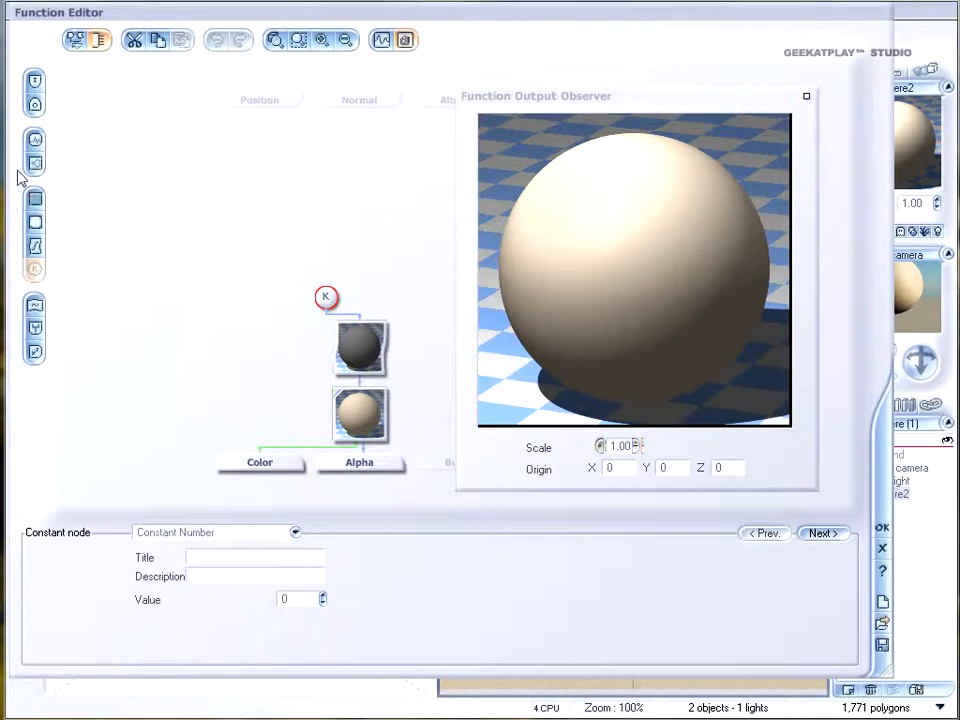
left_click(358, 420)
left_click(214, 536)
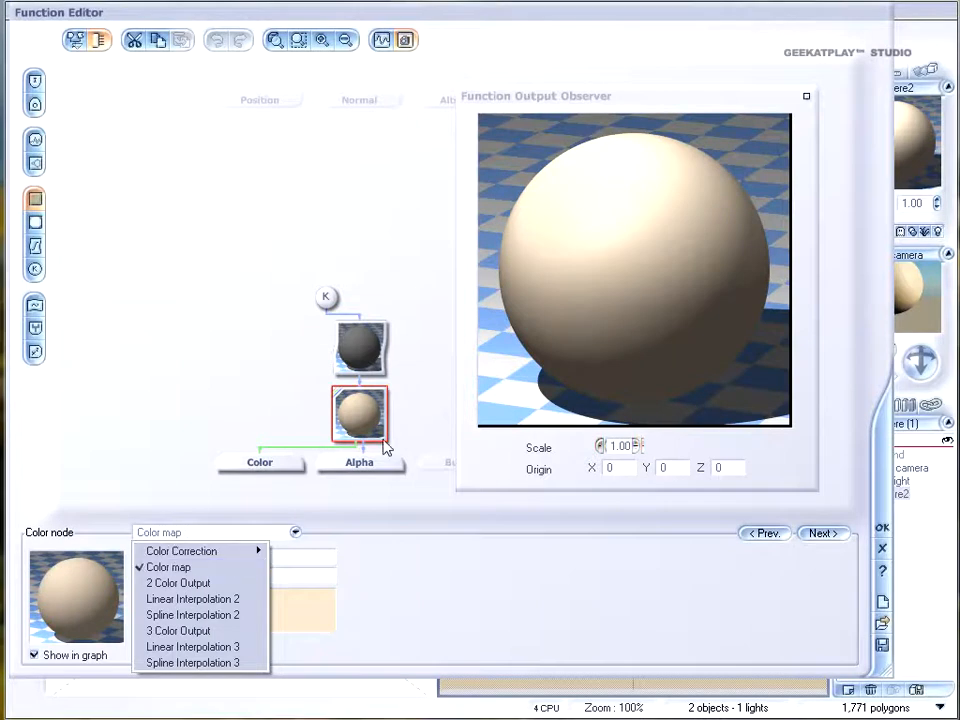
left_click(187, 584)
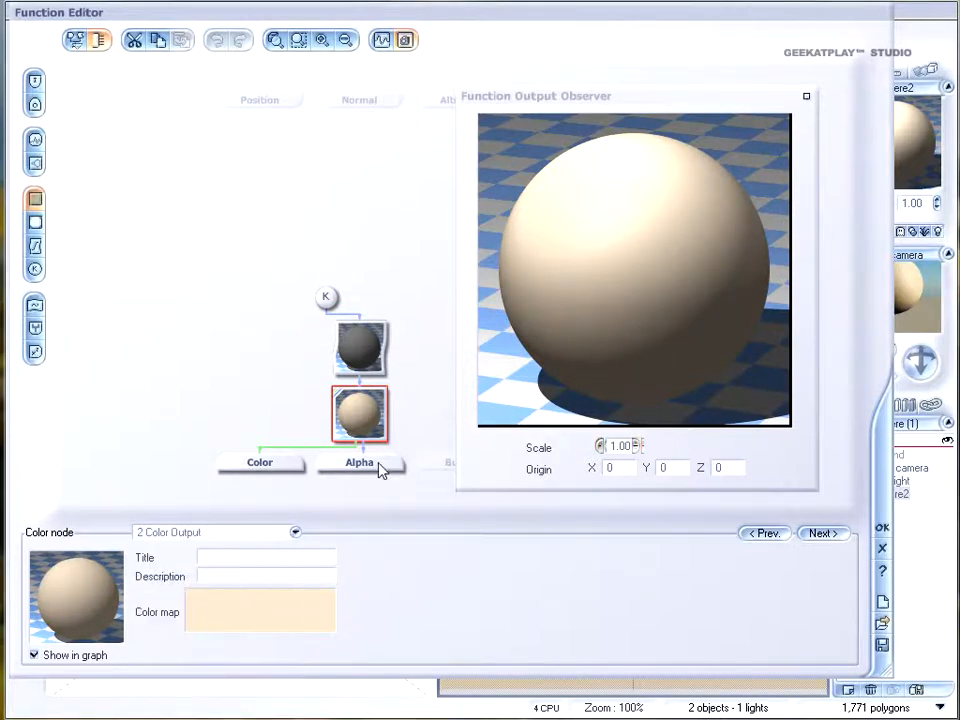
left_click(369, 414)
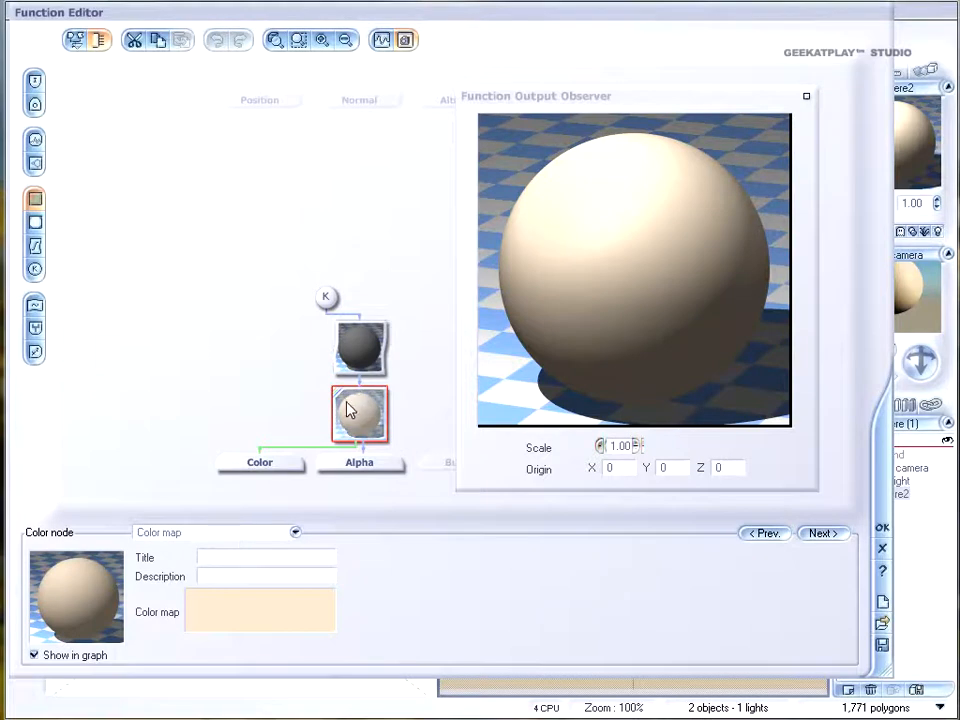
- Spread out the existing color and filter nodes, and add a separate color node beside them set to 2 Color Output
left_click_drag(348, 402, 300, 376)
left_click_drag(357, 325, 345, 295)
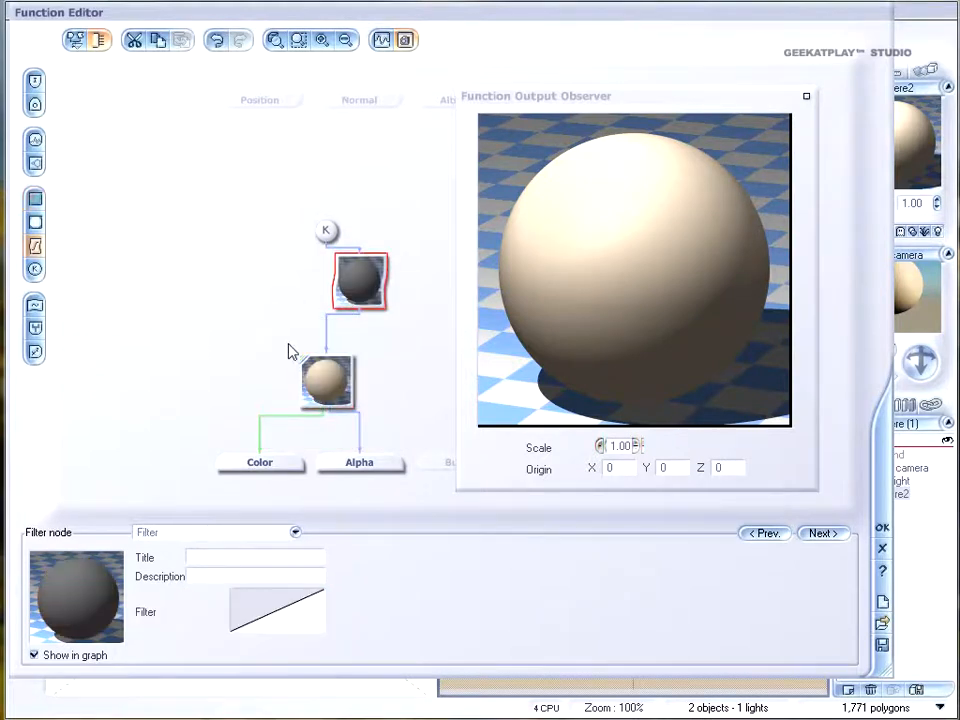
left_click(220, 260)
left_click(34, 198)
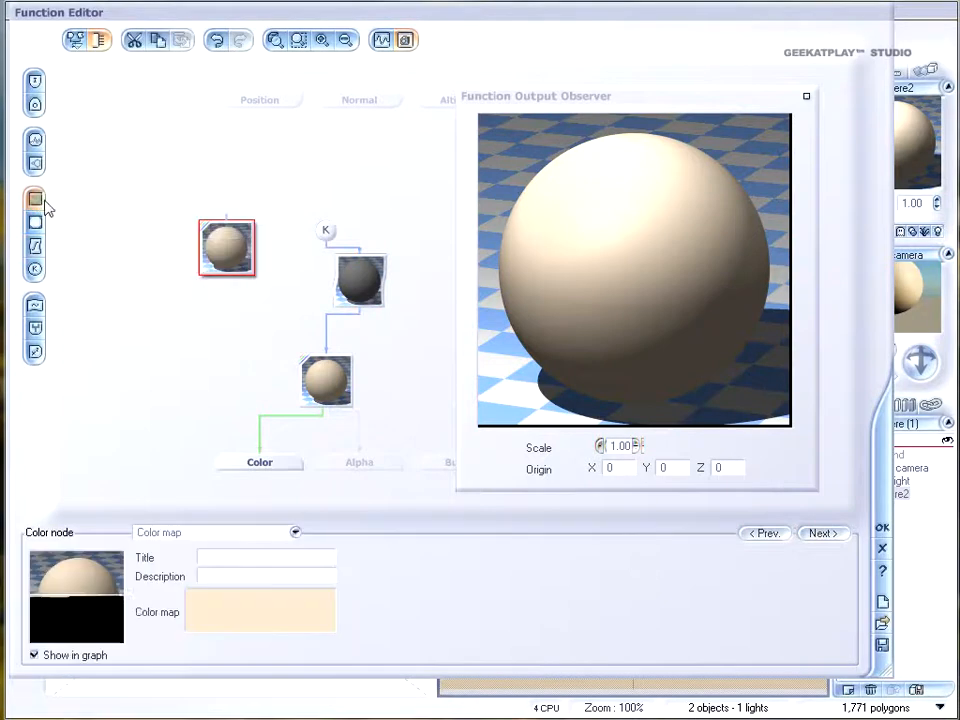
left_click(245, 533)
left_click(208, 581)
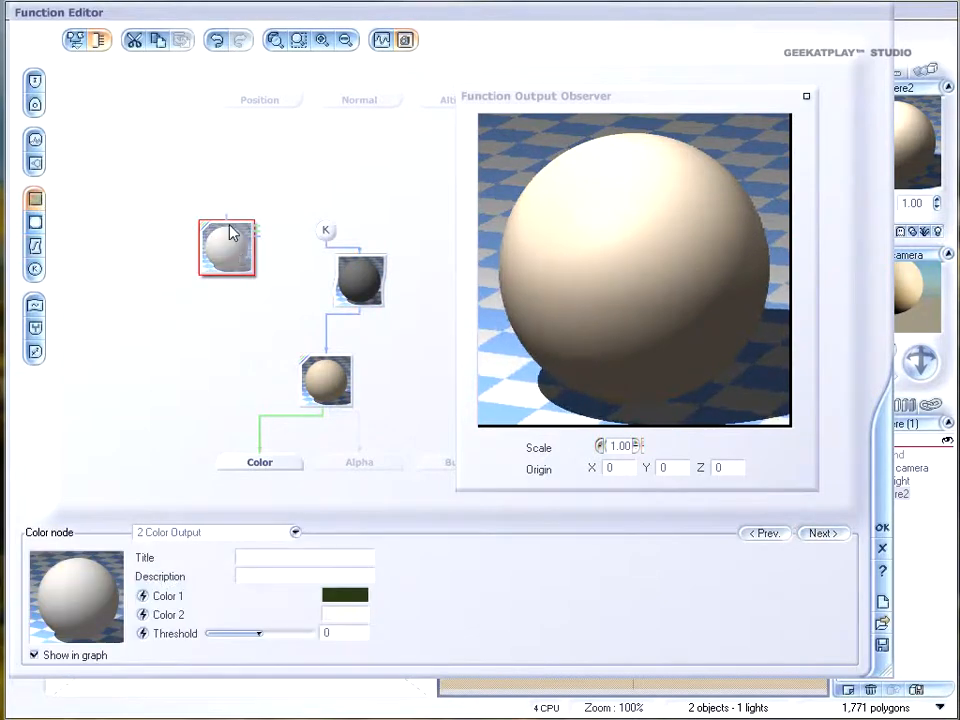
left_click_drag(230, 232, 231, 265)
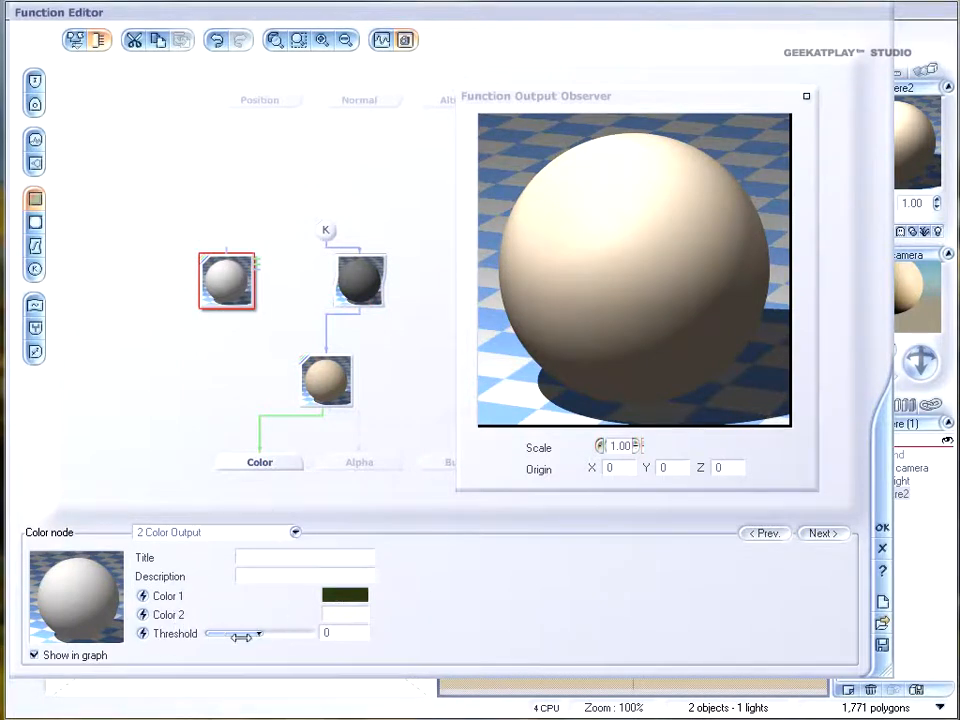
- Add a Perlin noise node above the 2 Color Output node and connect its value output to that node
left_click(223, 218)
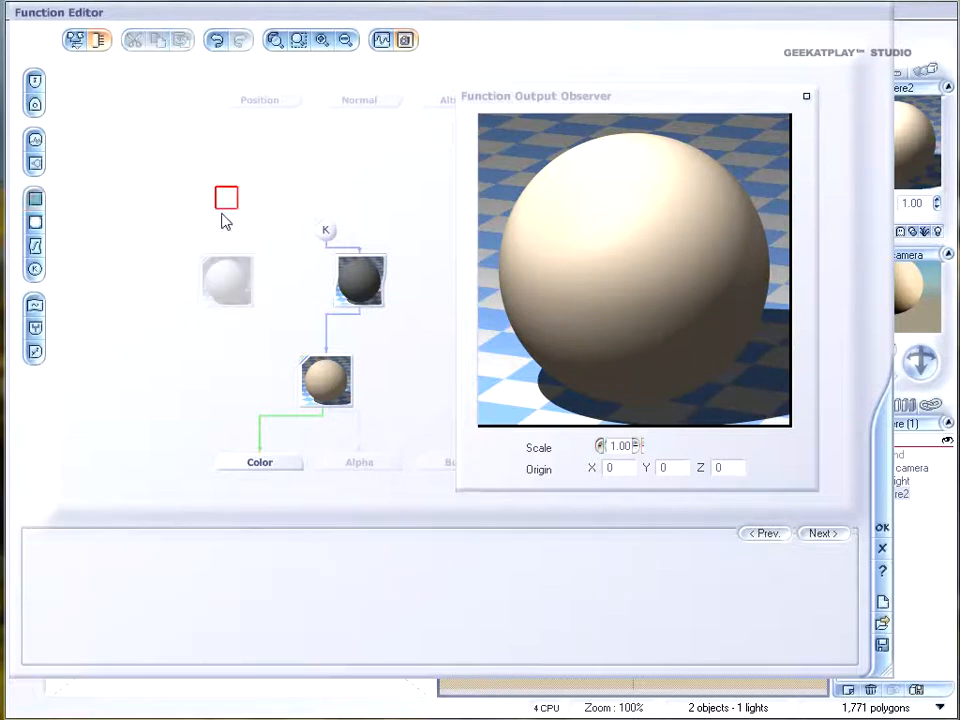
left_click(36, 141)
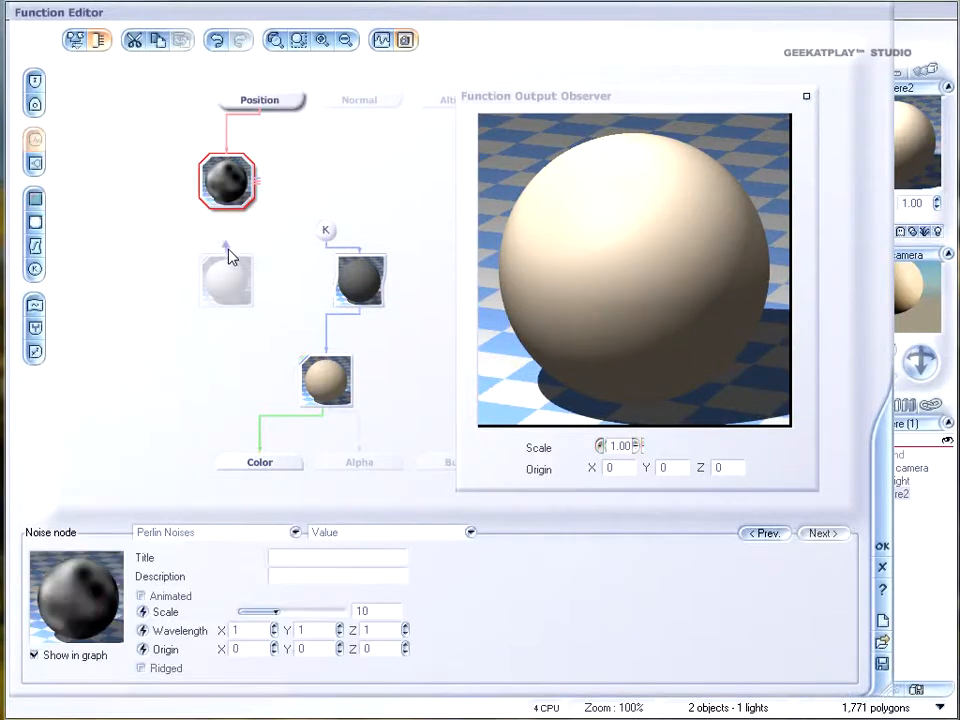
left_click_drag(230, 212, 226, 278)
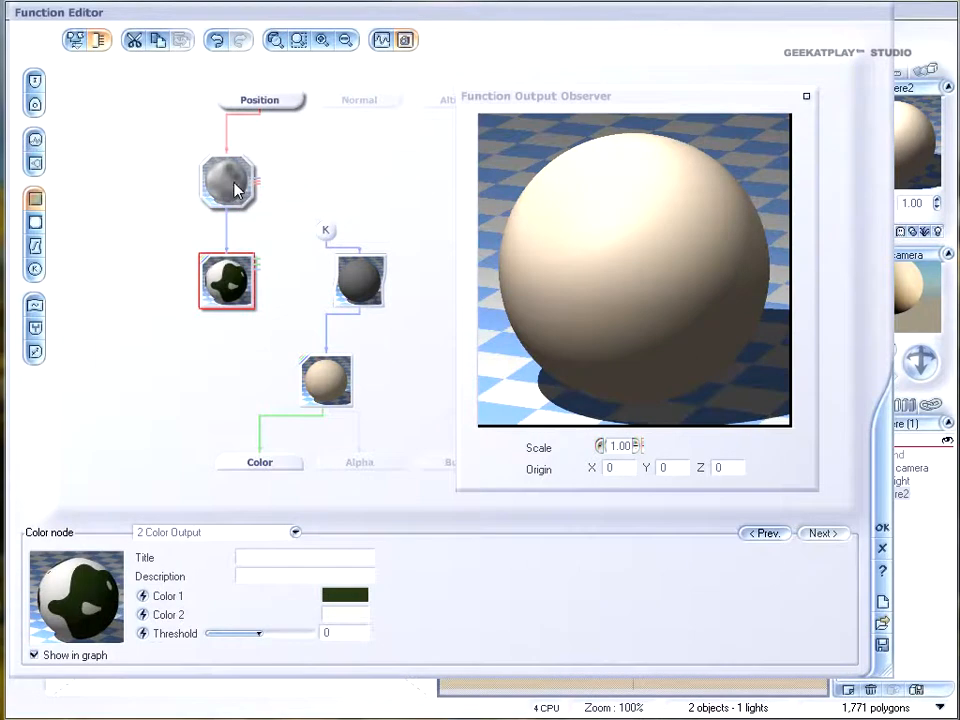
left_click(228, 181)
left_click(226, 288)
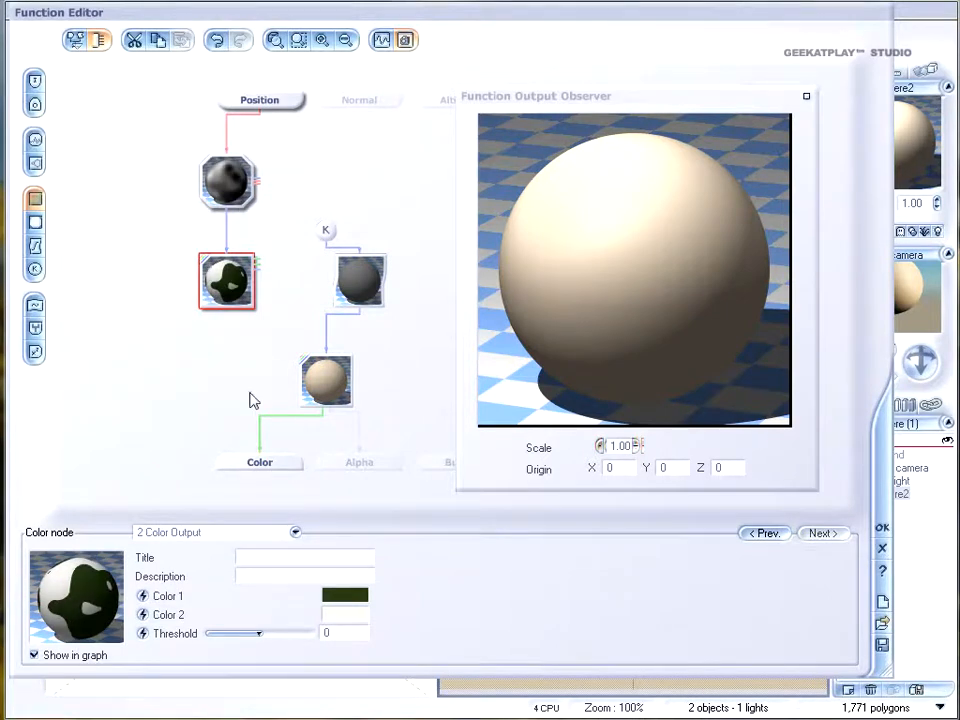
- Delete the original color map, filter and constant nodes, and connect the 2 Color Output node to the material's Color output
left_click(347, 385)
key("Delete")
left_click(372, 299)
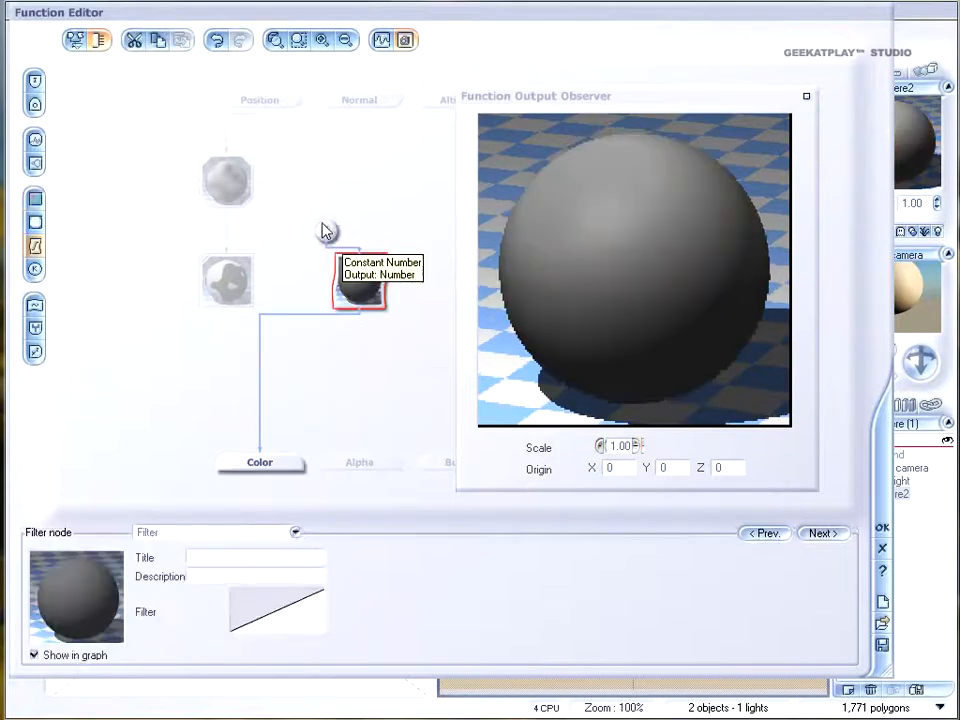
key("Delete")
left_click(325, 231)
key("Delete")
left_click_drag(257, 446, 278, 356)
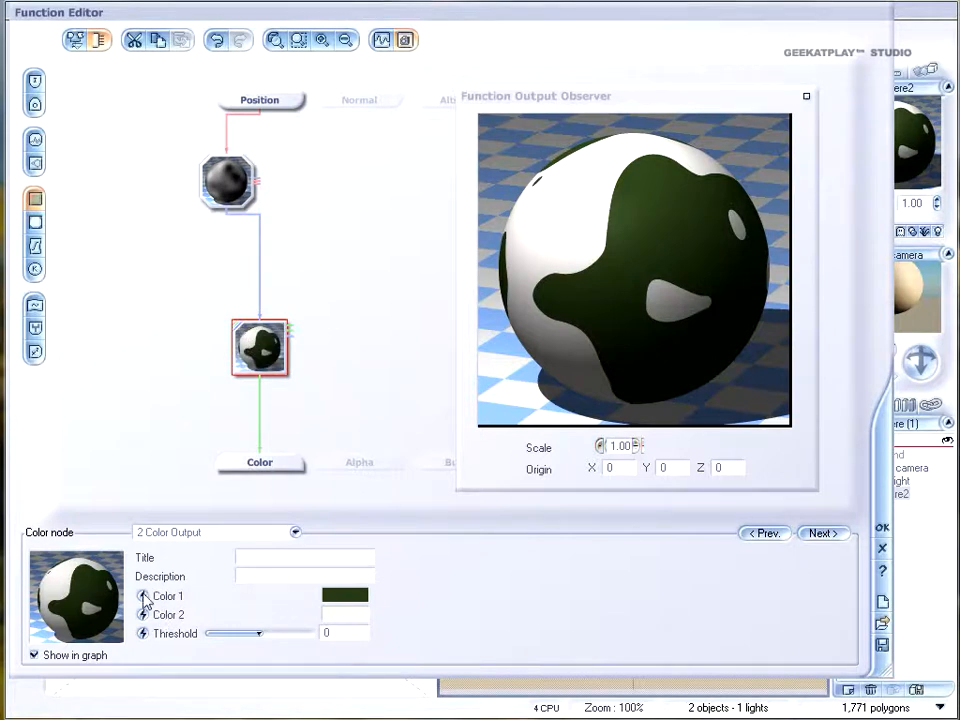
- Change Color 1 of the 2 Color Output node to dark blue
left_click(352, 597)
mouse_move(380, 502)
left_mouse_down()
mouse_move(373, 536)
mouse_move(416, 514)
left_mouse_up()
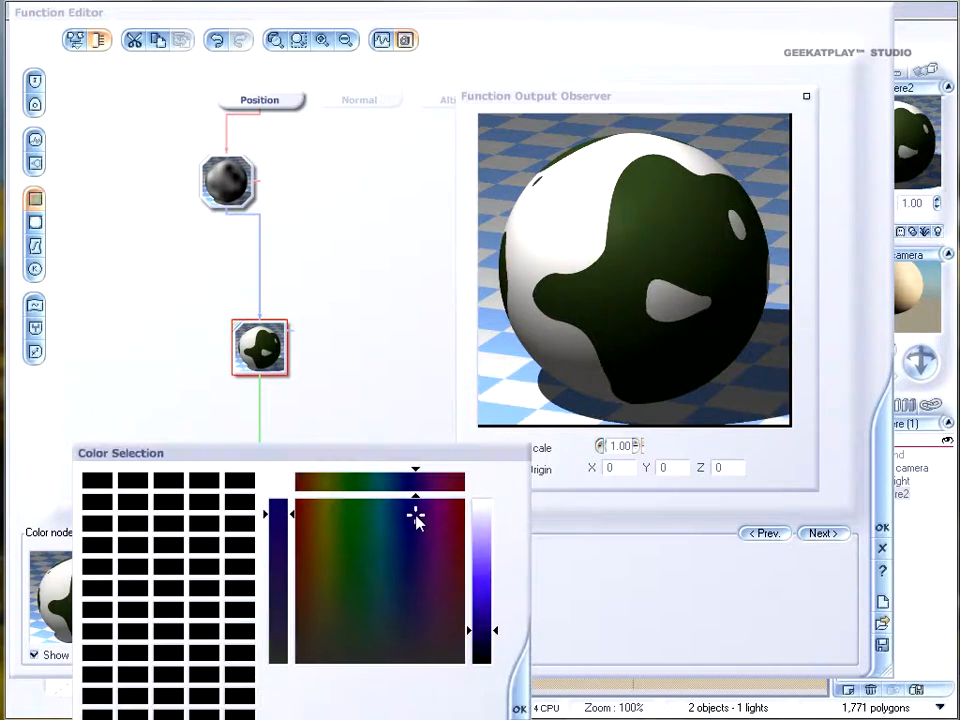
left_click(515, 702)
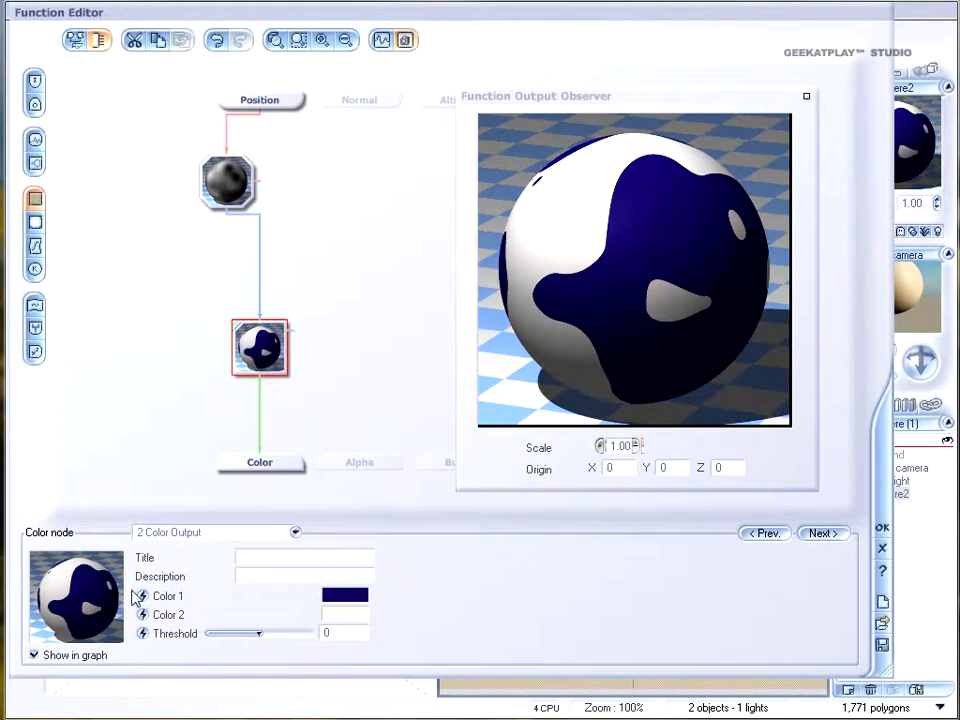
- Add an unconnected color node set to Color map and give it the Rainbow map from the Colorful collection
left_click(351, 270)
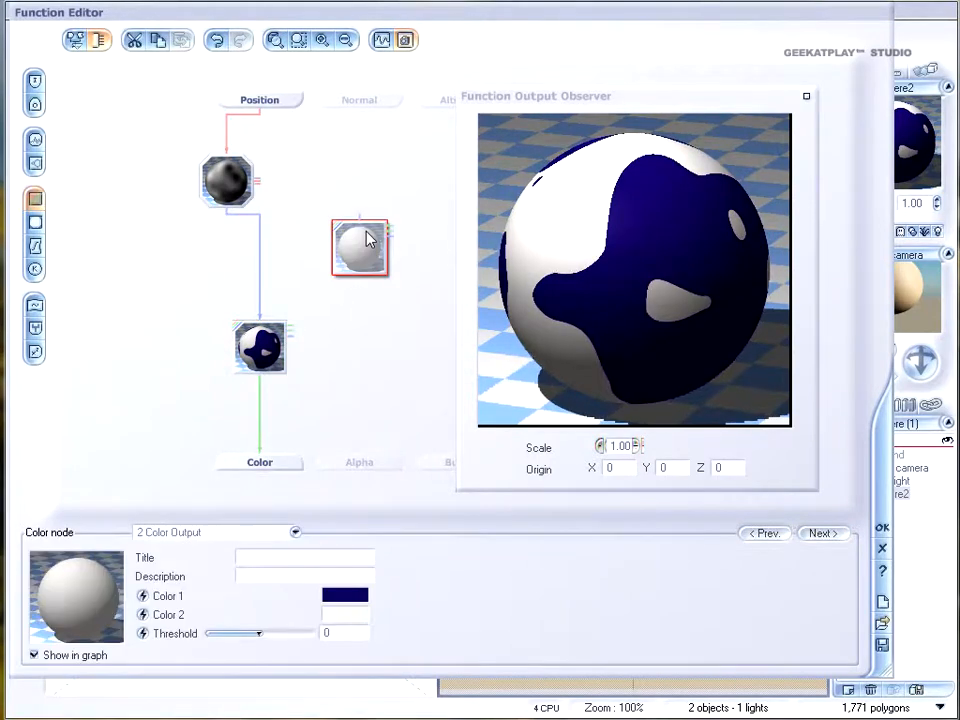
left_click(227, 533)
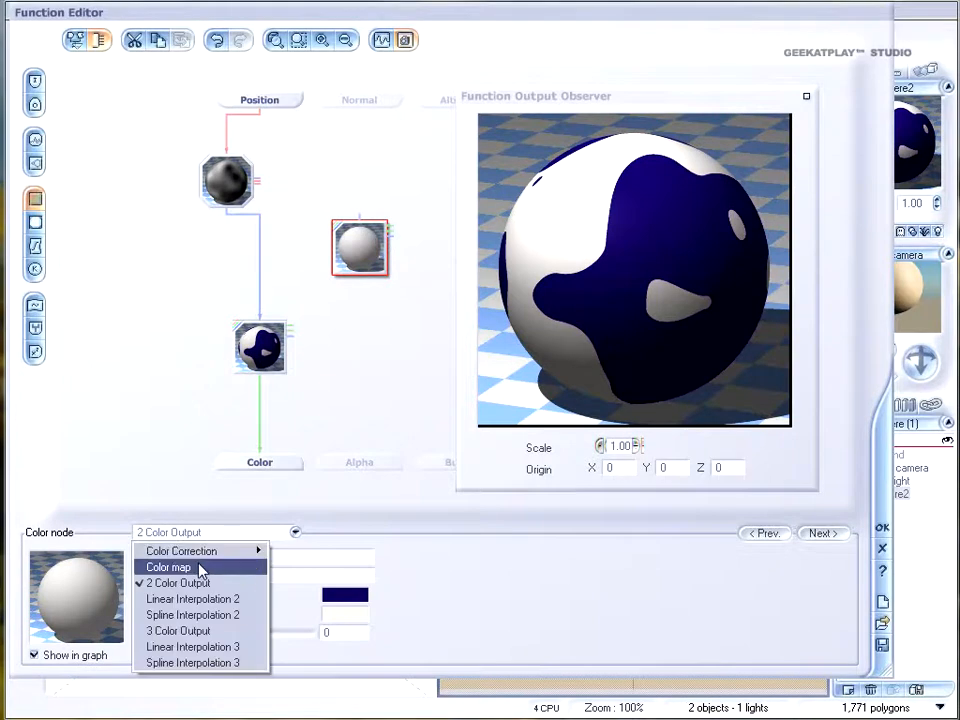
left_click(200, 567)
left_click(277, 633)
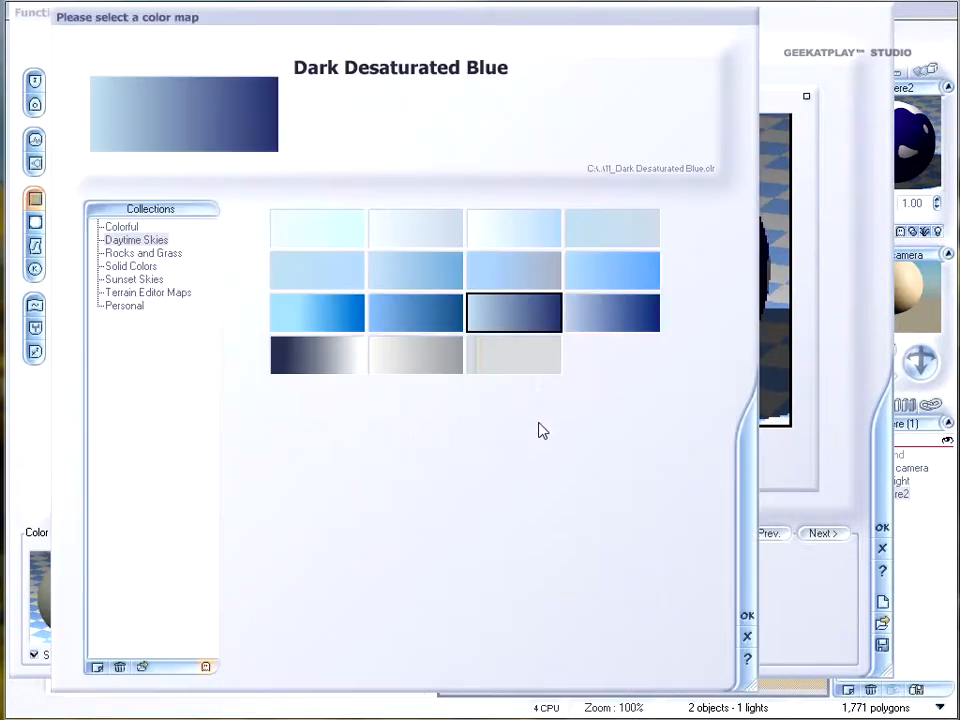
left_click(122, 227)
left_click(590, 262)
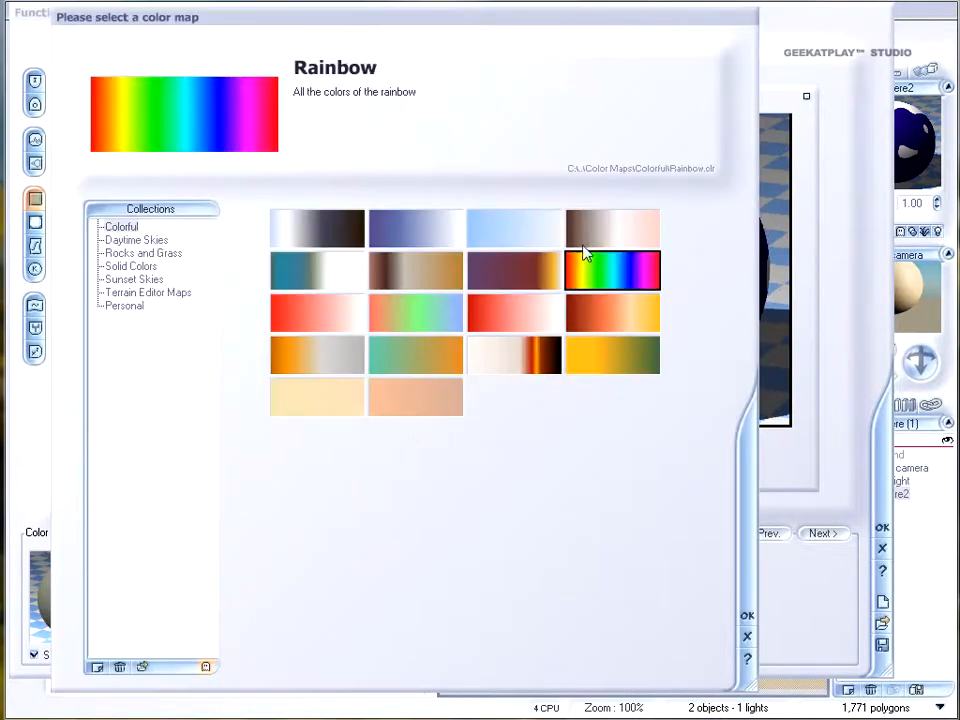
left_click(747, 615)
- Add a second color map node below the Rainbow node and assign it the White gold color map
left_click(371, 331)
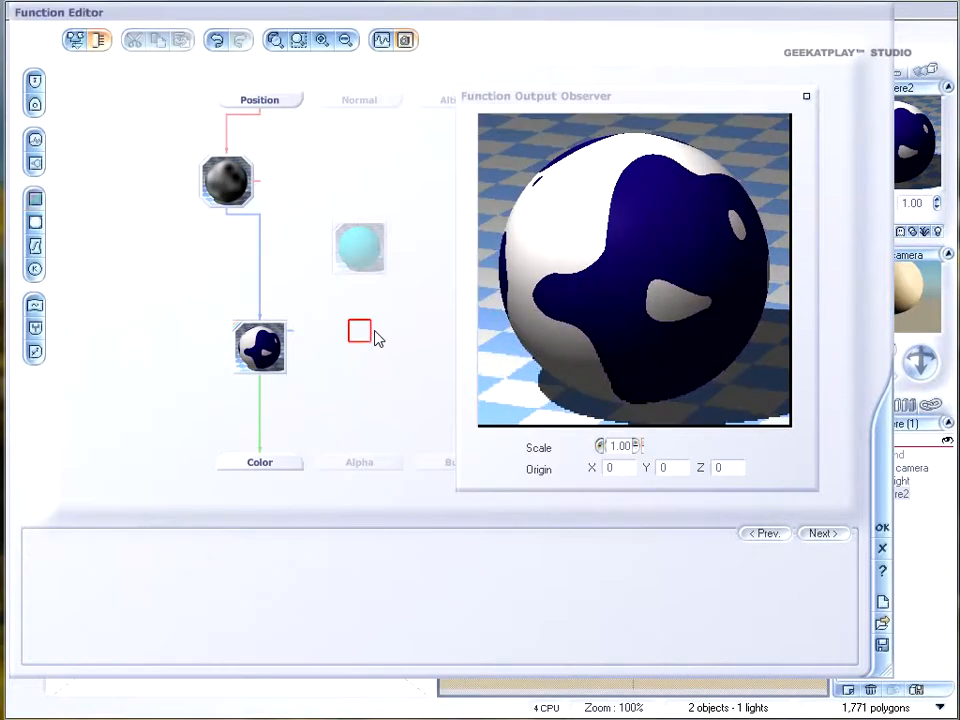
left_click(36, 199)
left_click_drag(381, 311, 414, 345)
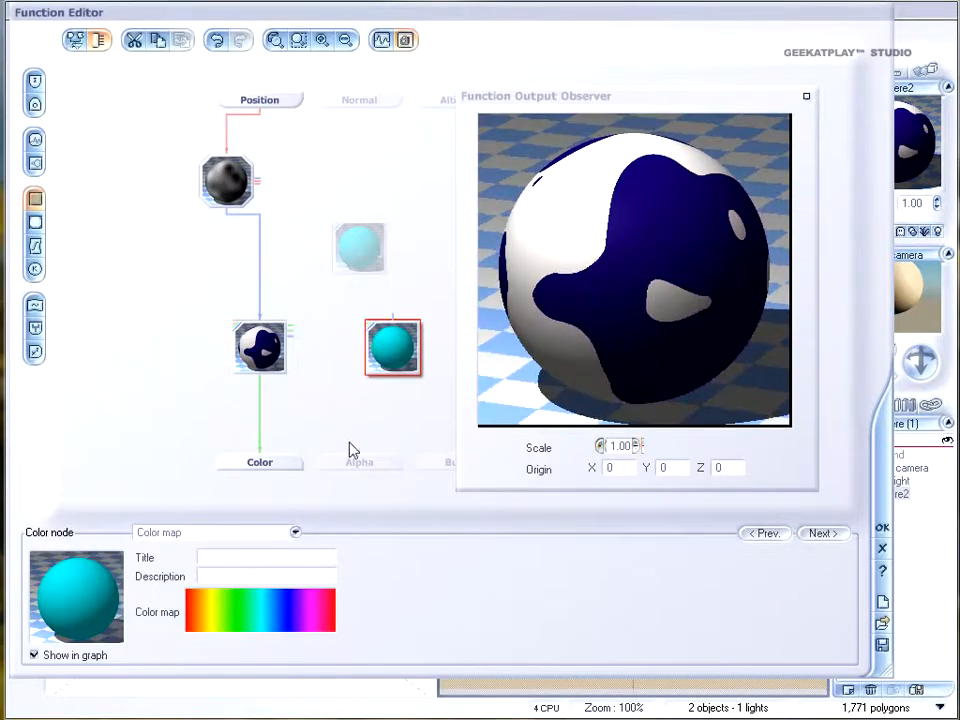
left_click(285, 617)
left_click(514, 360)
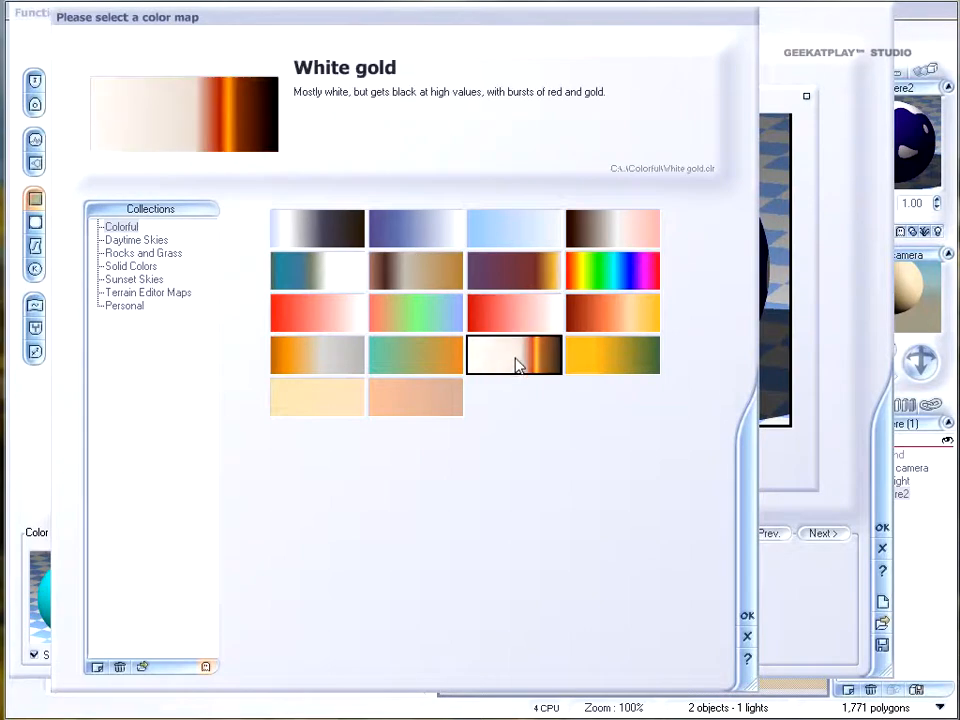
left_click(747, 615)
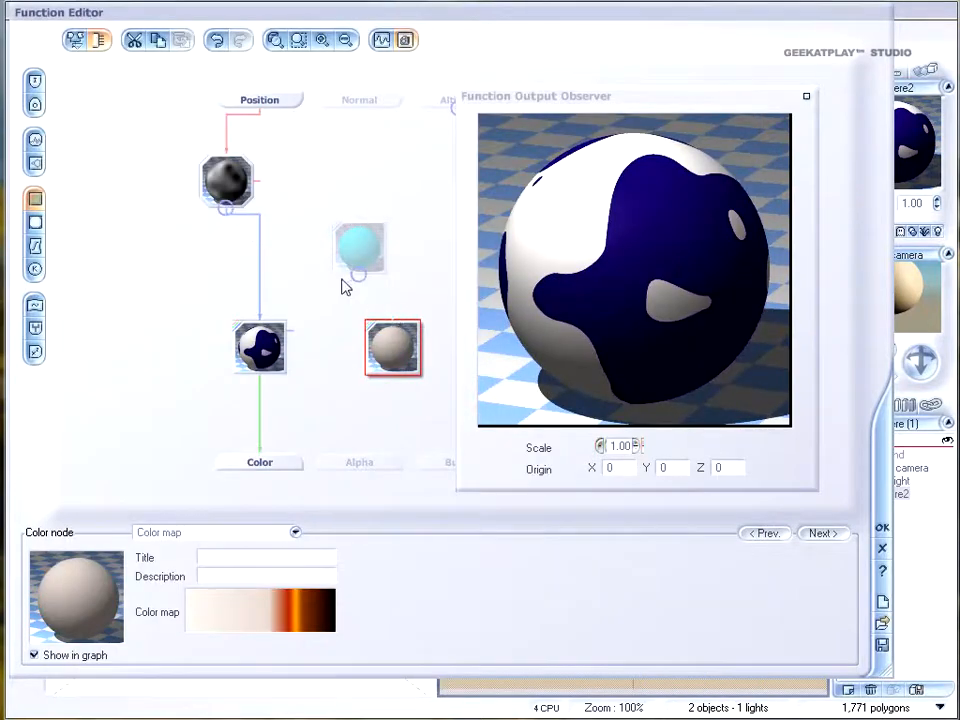
- Connect the noise node's value output to the inputs of both the Rainbow and White gold color map nodes
left_click(372, 237)
left_click_drag(362, 218, 228, 207)
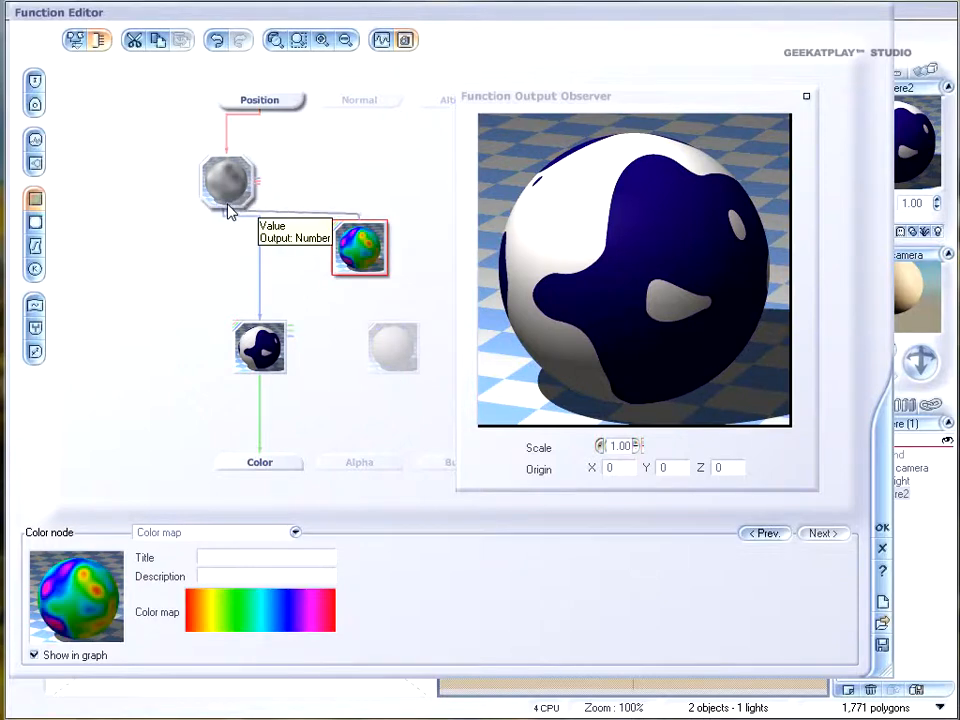
left_click(390, 345)
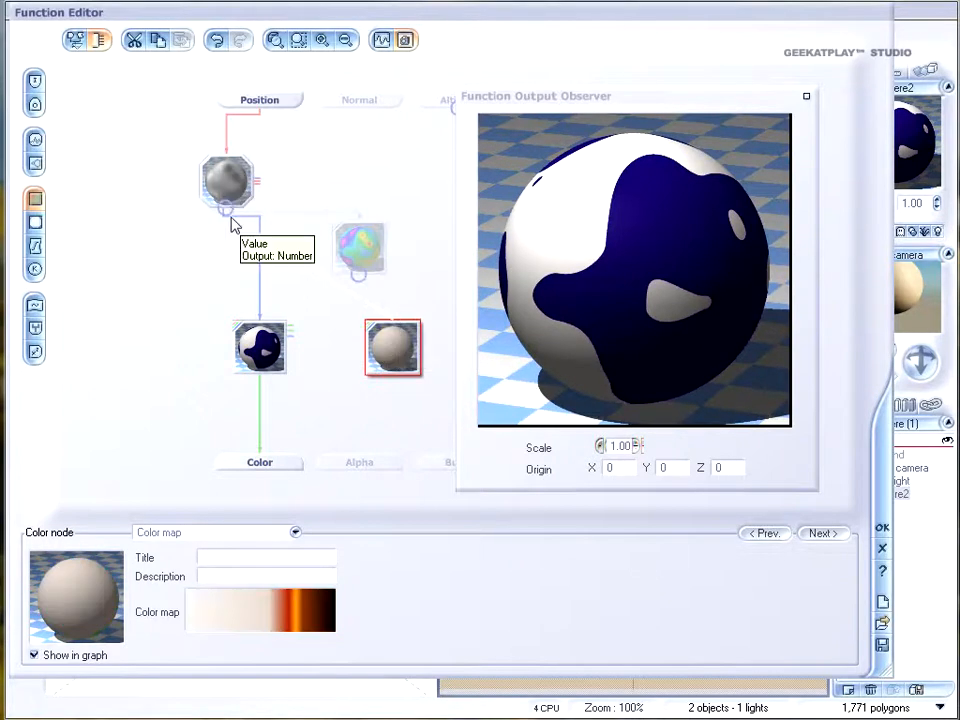
left_click_drag(225, 204, 224, 206)
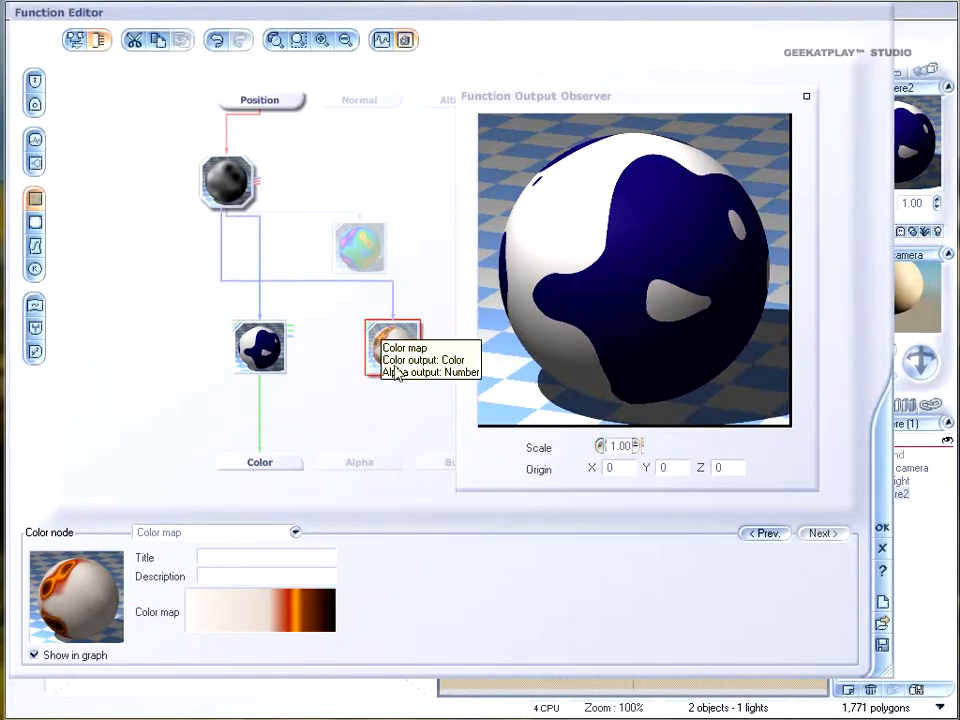
- Connect the Rainbow node to Color 1 and the White gold node to Color 2 of the 2 Color Output node
left_click(364, 257)
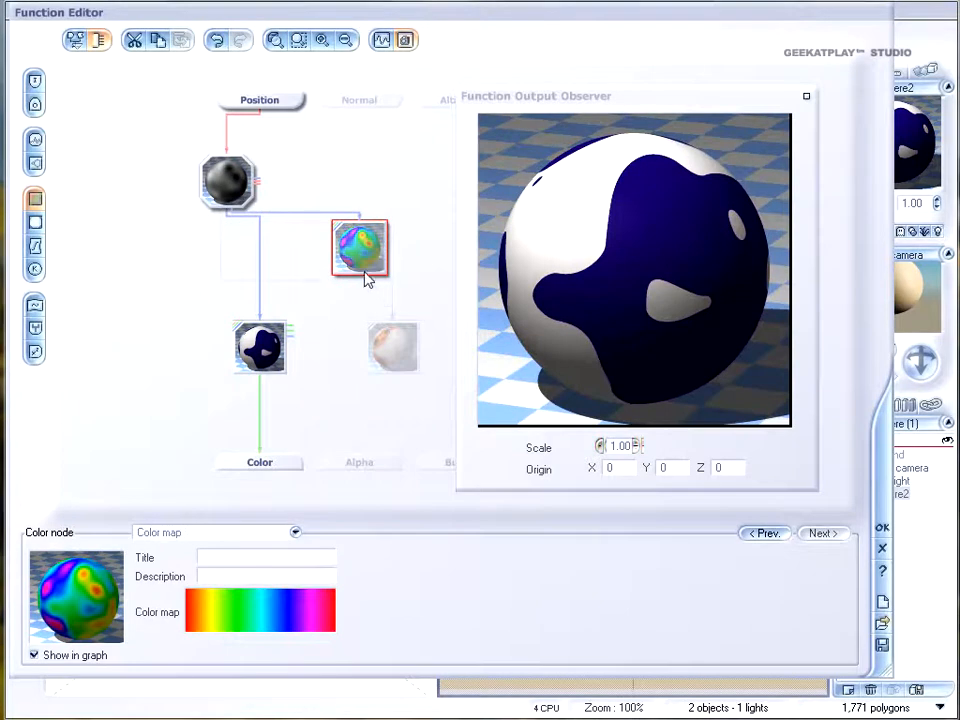
left_click(399, 350)
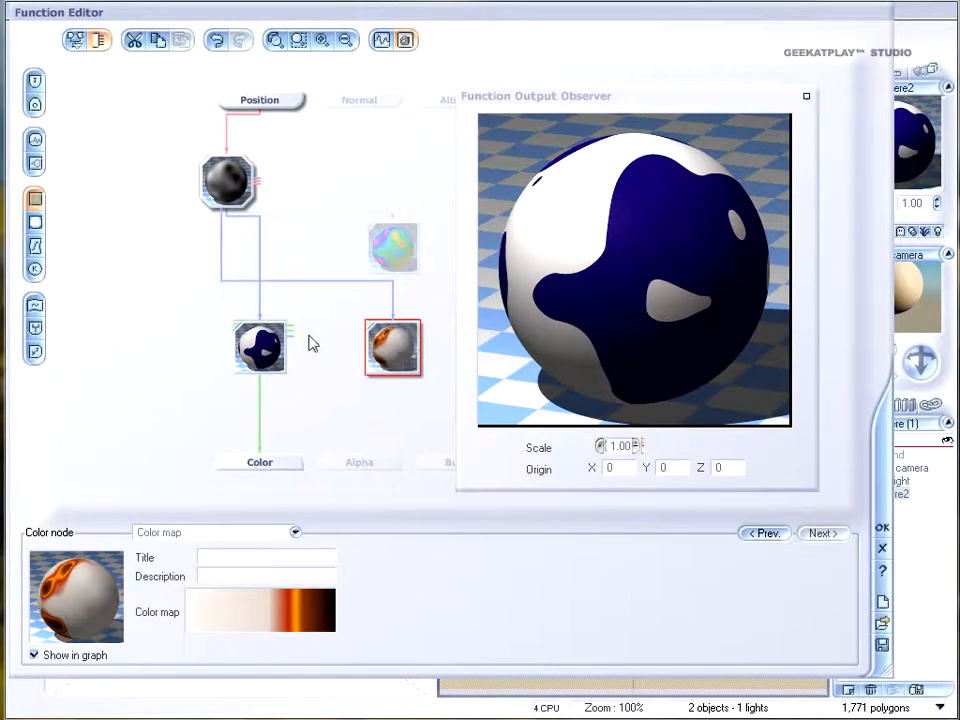
left_click_drag(394, 274, 393, 272)
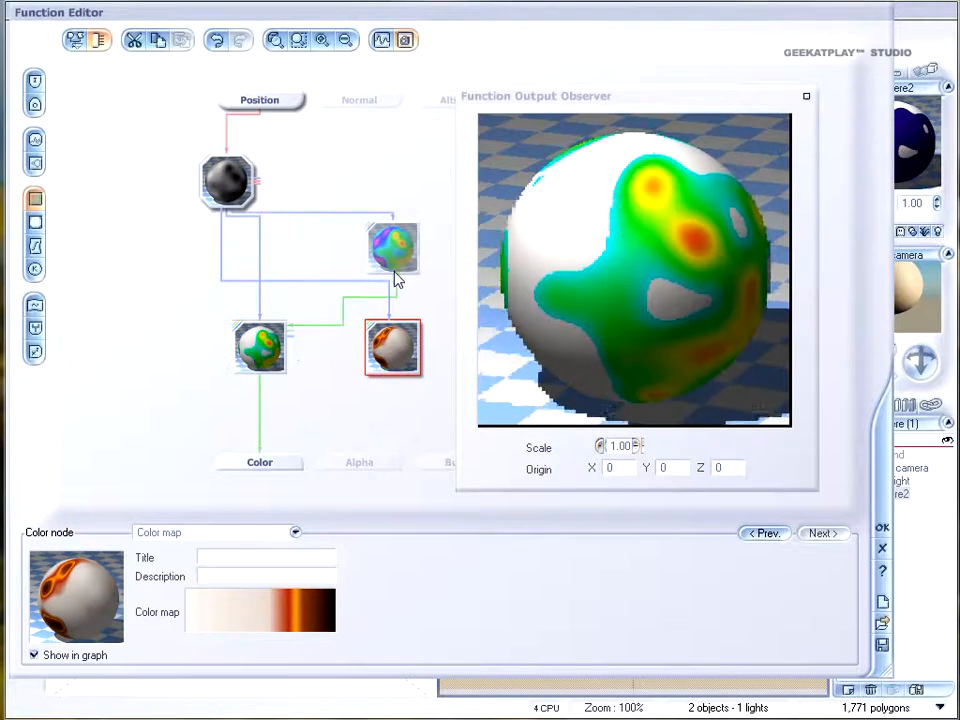
left_click_drag(291, 333, 394, 378)
left_click(250, 342)
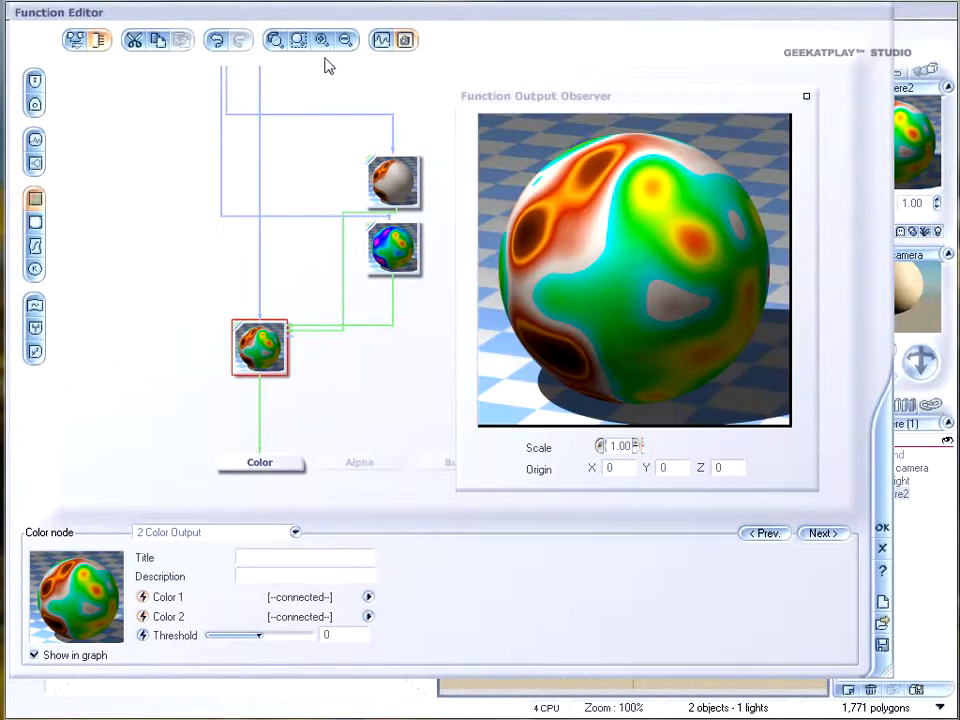
- Try two thresholds on the 2 Color Output node, about 0.37 and about 0.05
left_click(281, 39)
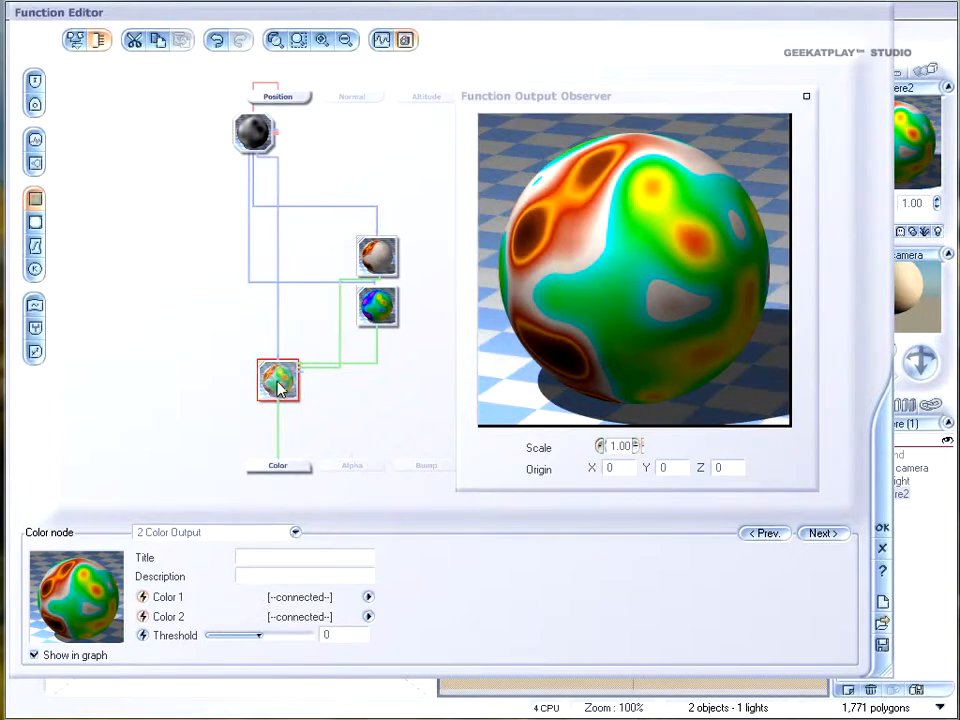
mouse_move(262, 645)
left_mouse_down()
mouse_move(252, 645)
mouse_move(276, 635)
left_mouse_up()
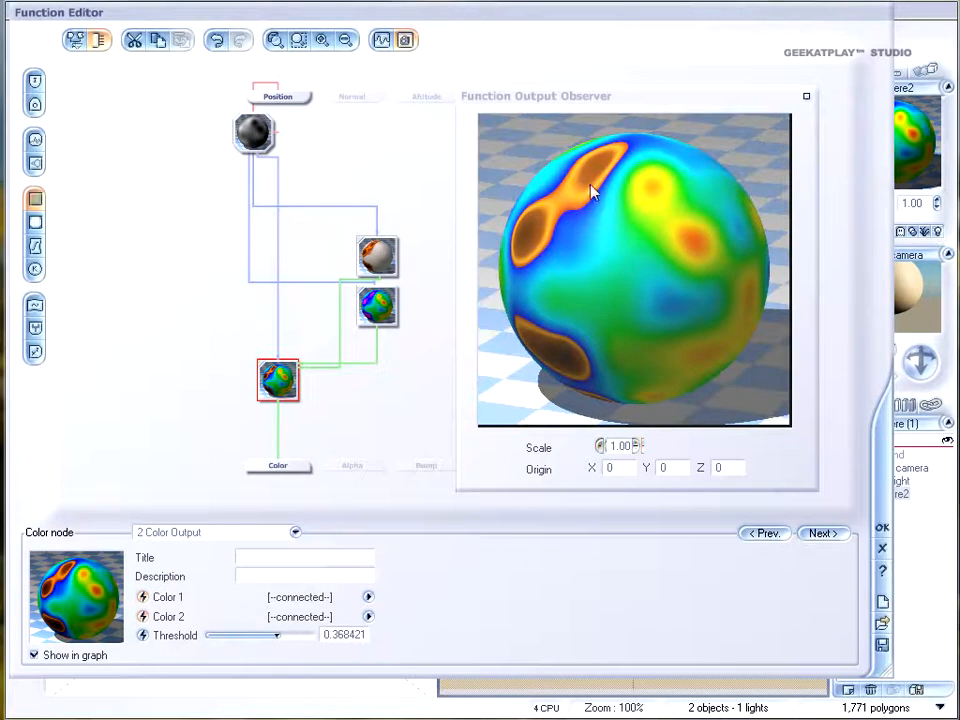
left_click_drag(276, 635, 206, 643)
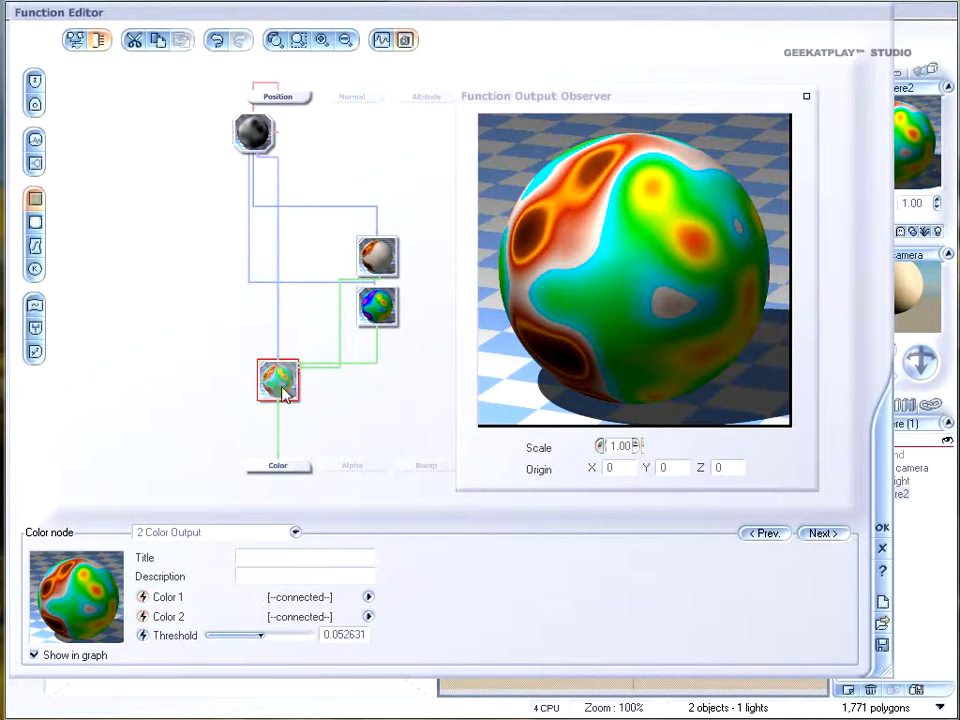
- Add a Simple Fractal node in the empty area of the graph and connect it to the 2 Color Output node's Threshold input
left_click_drag(172, 262, 192, 272)
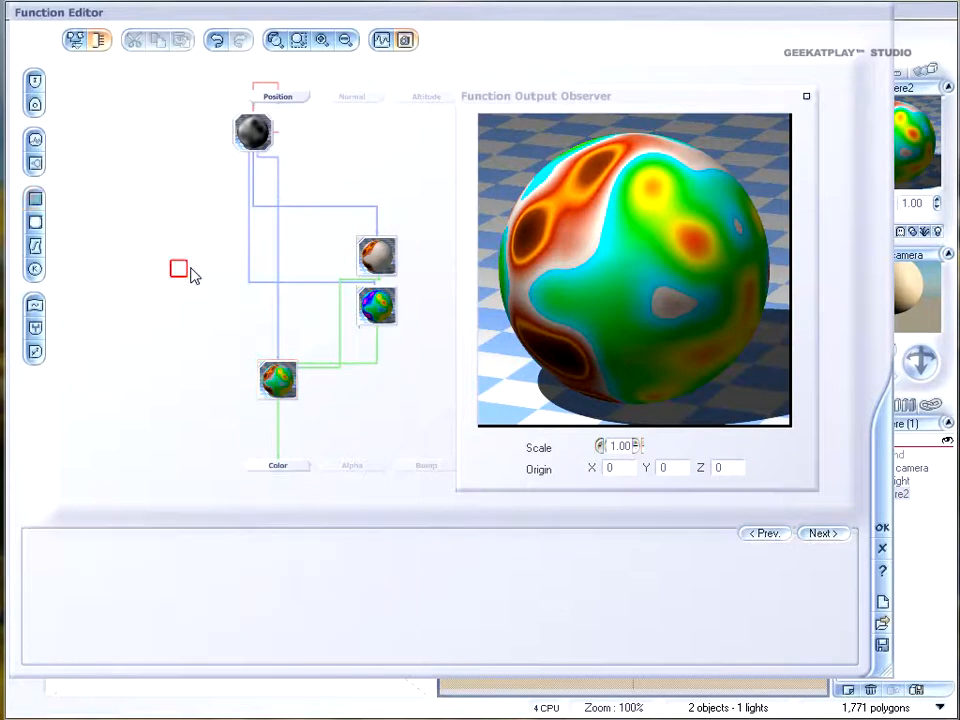
left_click(36, 164)
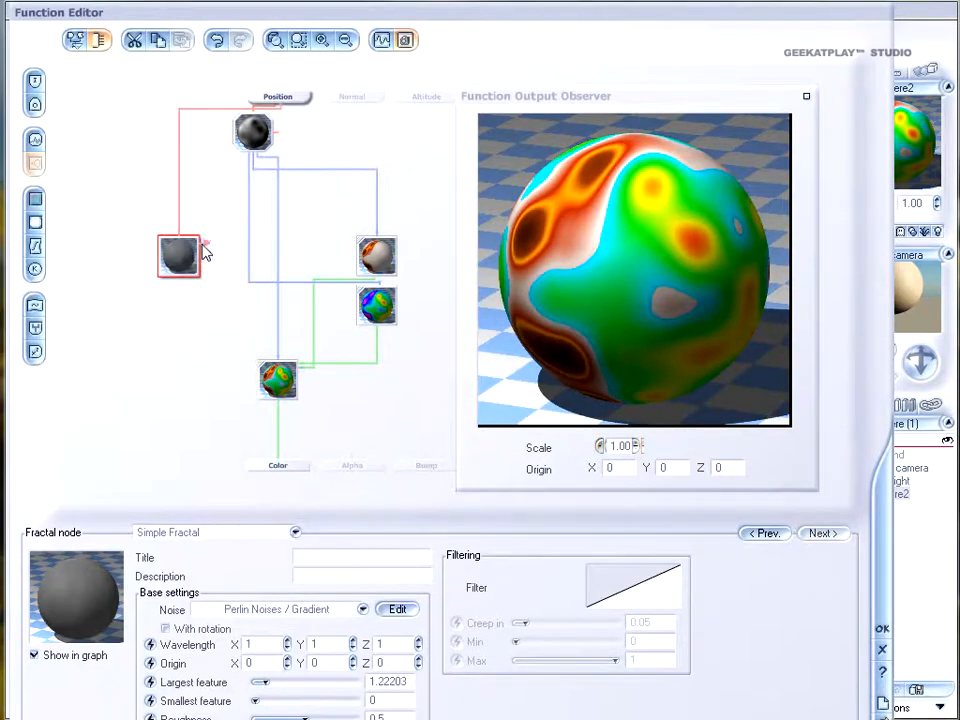
left_click(283, 386)
left_click_drag(307, 367, 180, 270)
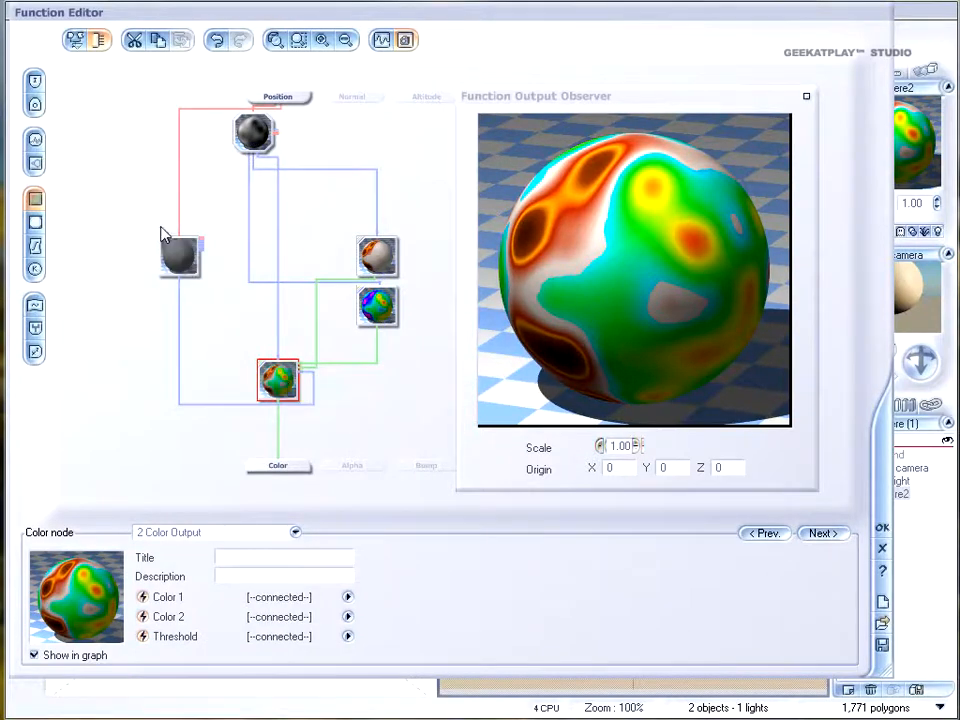
- Set the Simple Fractal node's roughness to about 0.88 and its gain to about 2.98
left_click(178, 255)
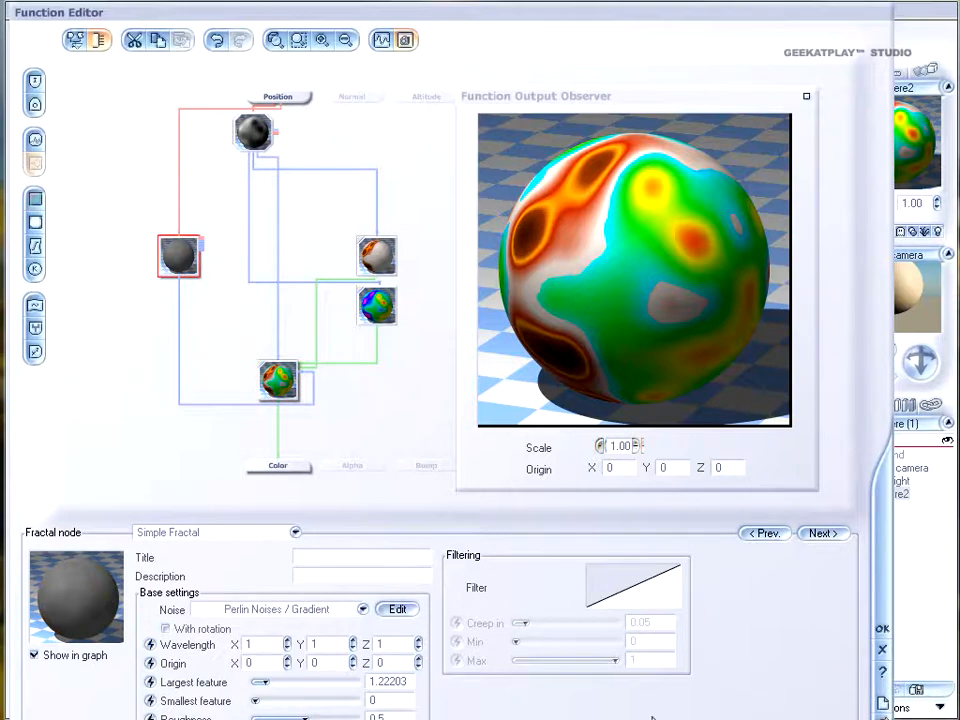
left_click_drag(887, 719, 864, 707)
left_click_drag(300, 651, 343, 668)
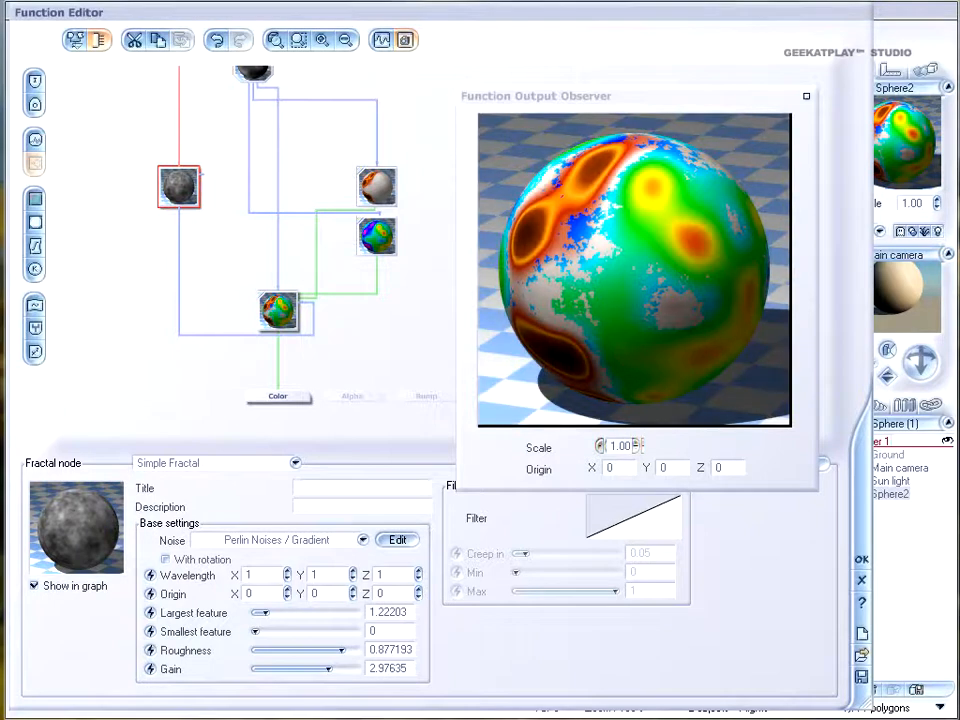
- Change the 2 Color Output node to Linear Interpolation 2, connecting Rainbow to Color 1 and White gold to Color 2
left_click(285, 318)
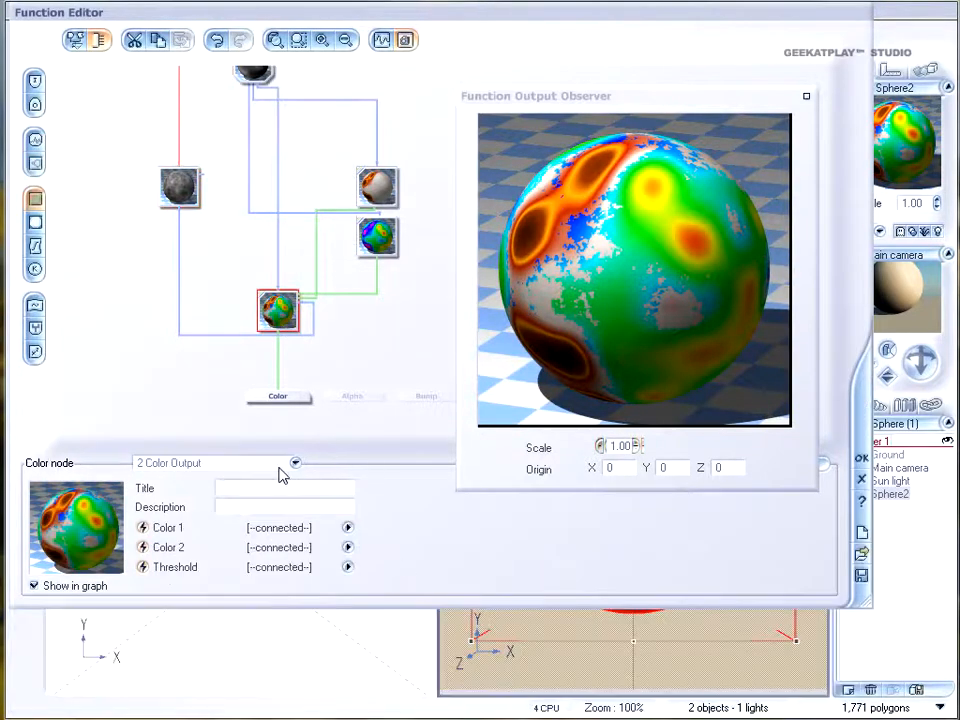
left_click(281, 466)
left_click(268, 530)
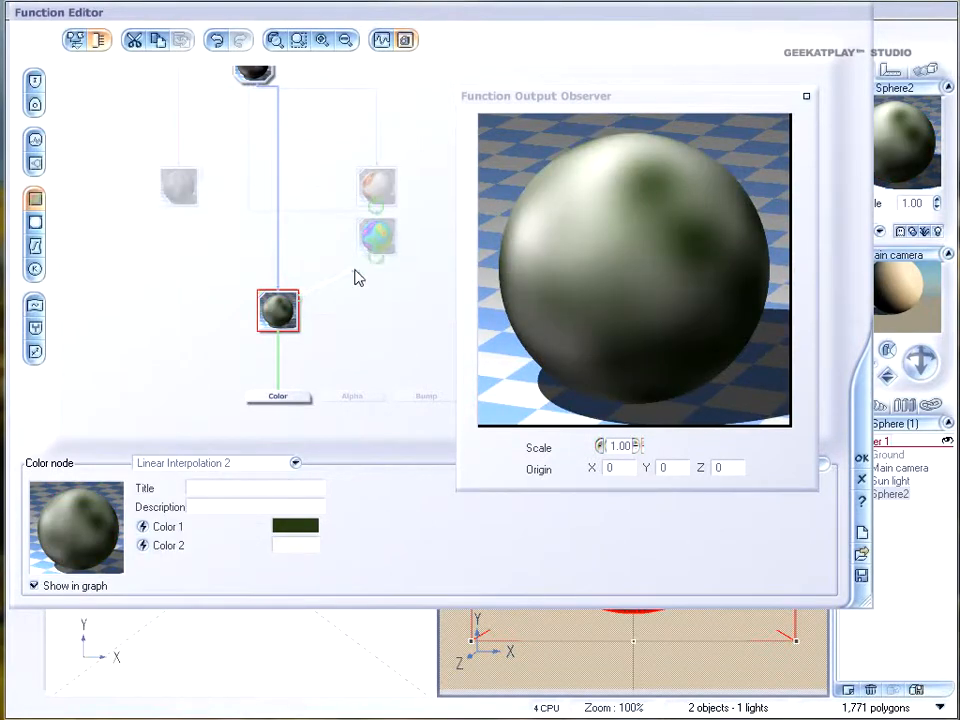
left_click_drag(380, 262, 377, 232)
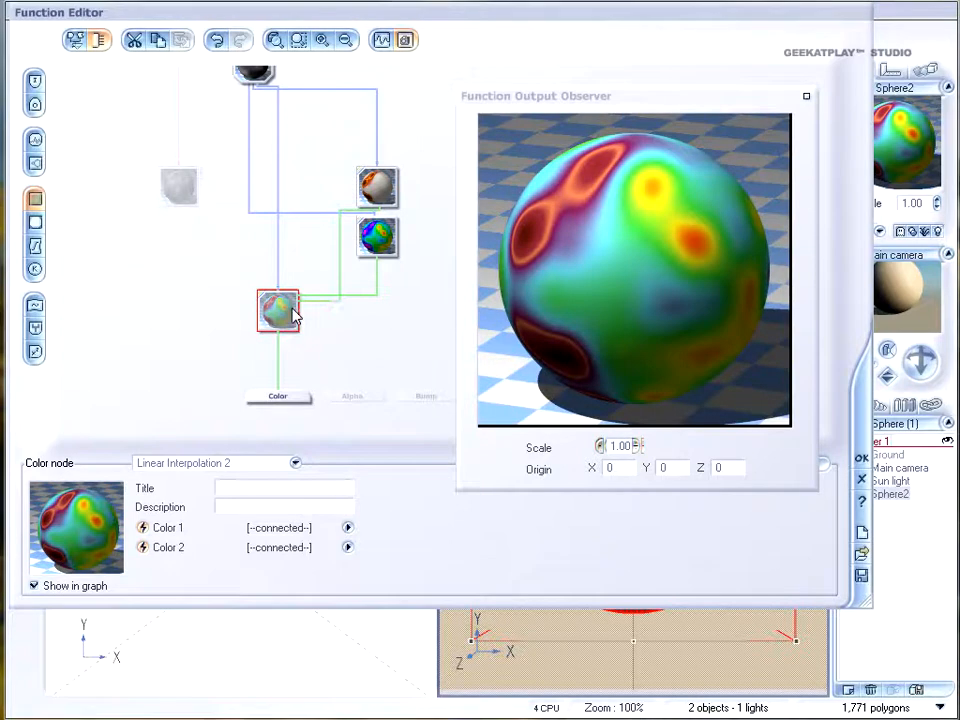
mouse_move(281, 306)
left_mouse_down()
mouse_move(277, 331)
mouse_move(281, 319)
left_mouse_up()
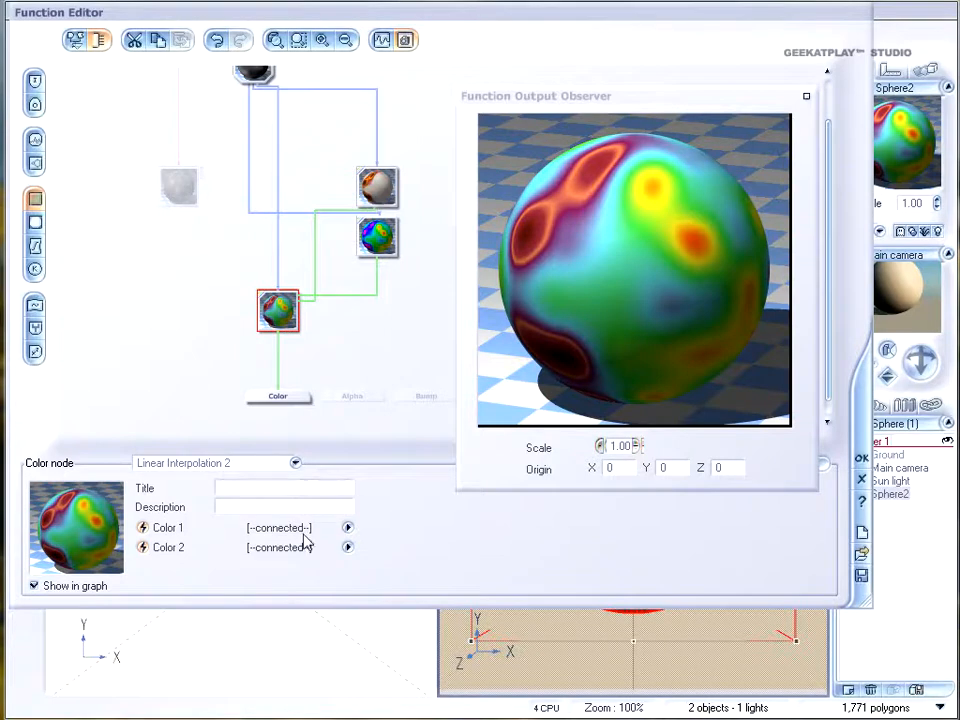
- Disconnect both color inputs of the Linear Interpolation 2 node and set Color 1 to dark red
left_click(143, 530)
left_click(142, 548)
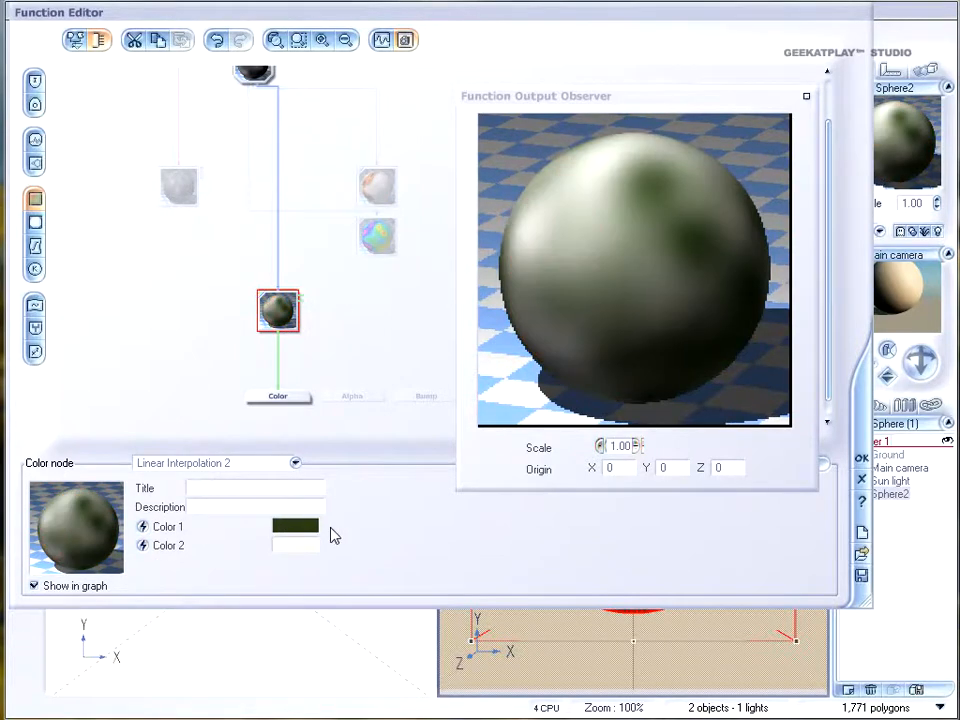
left_click(293, 528)
left_click(237, 433)
left_click(462, 646)
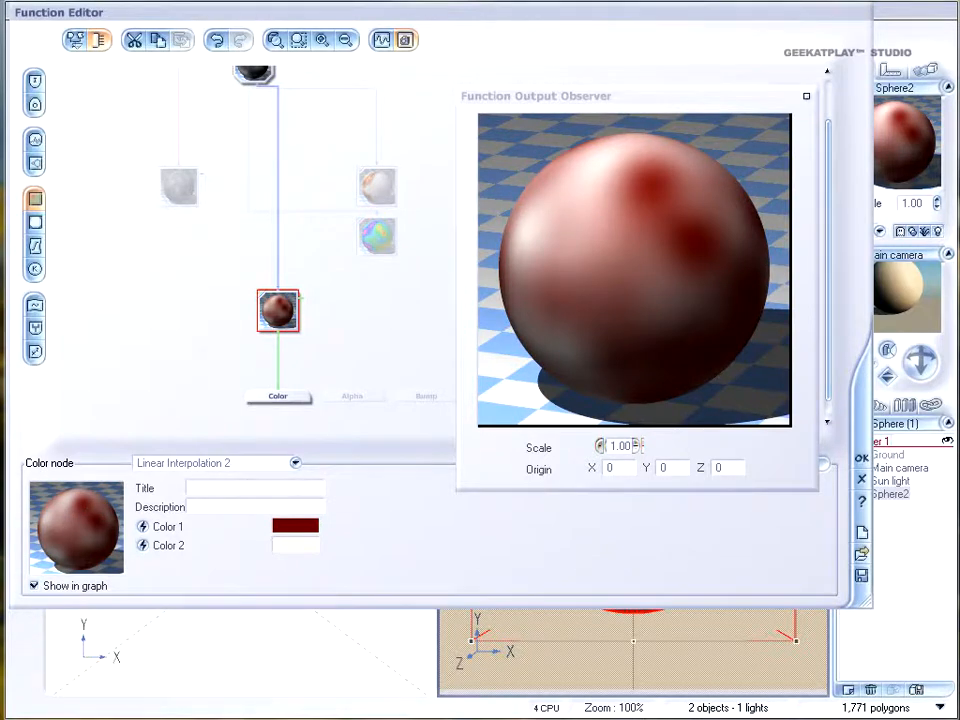
- Change the color node to Spline Interpolation 2, connecting Rainbow to Color 1 and White gold to Color 2
left_click(286, 461)
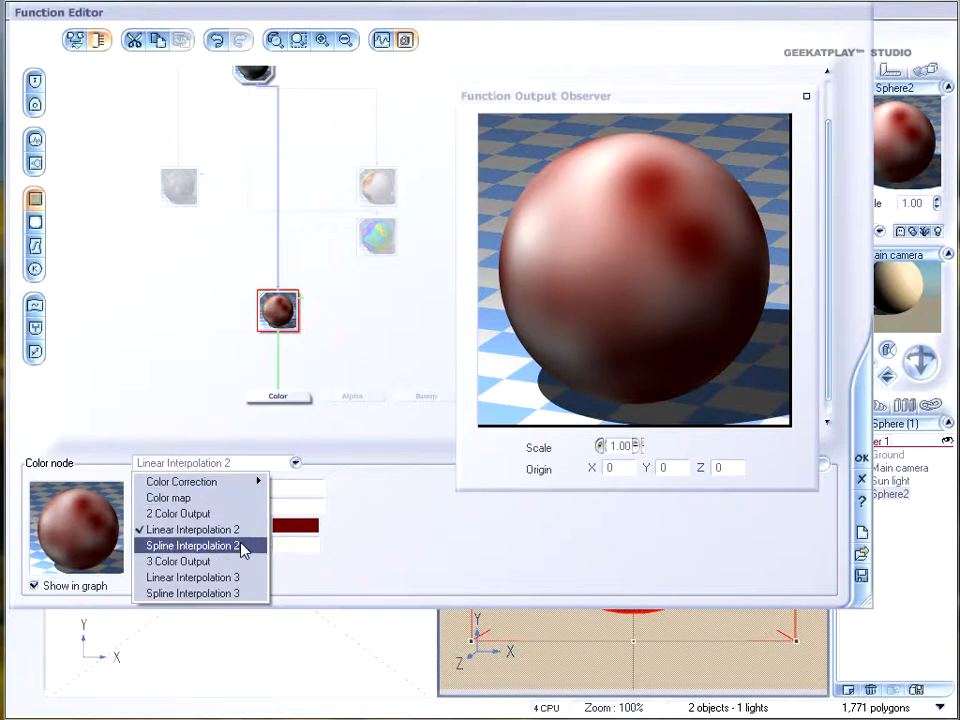
left_click(243, 546)
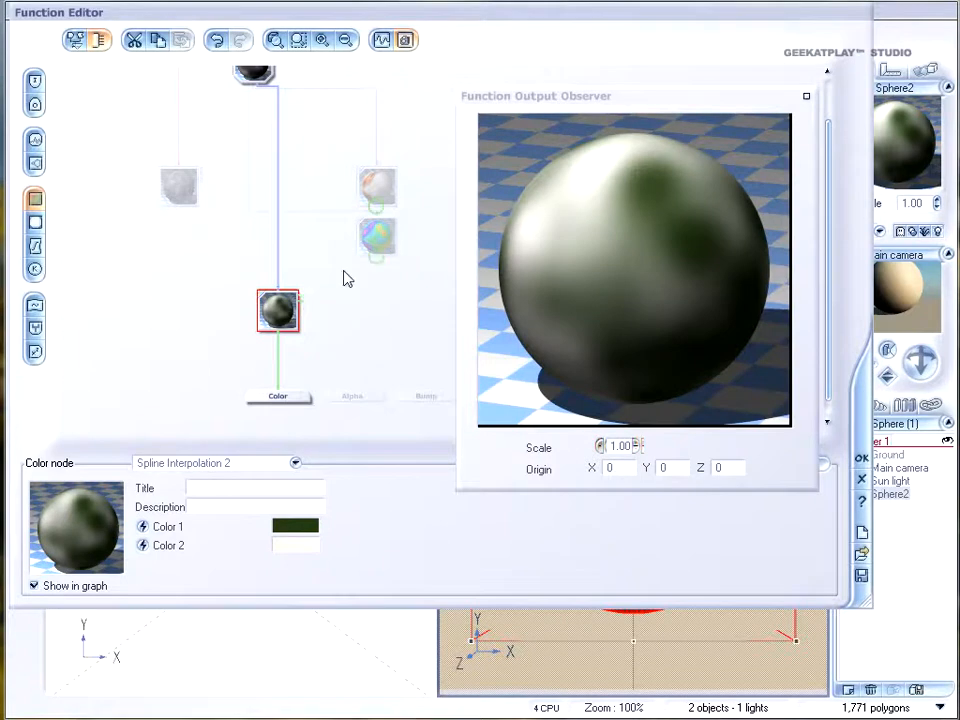
left_click_drag(306, 302, 377, 258)
left_click_drag(310, 305, 377, 186)
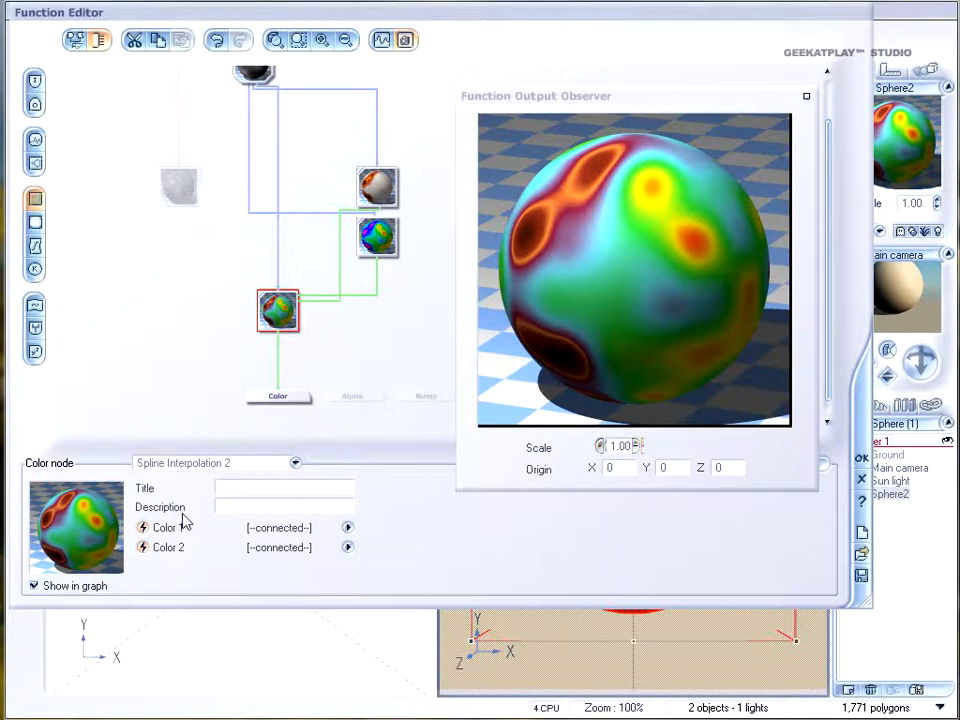
- Change the color node to 3 Color Output, connecting White gold to Color 1 and Rainbow to Color 2
left_click(255, 462)
left_click(210, 565)
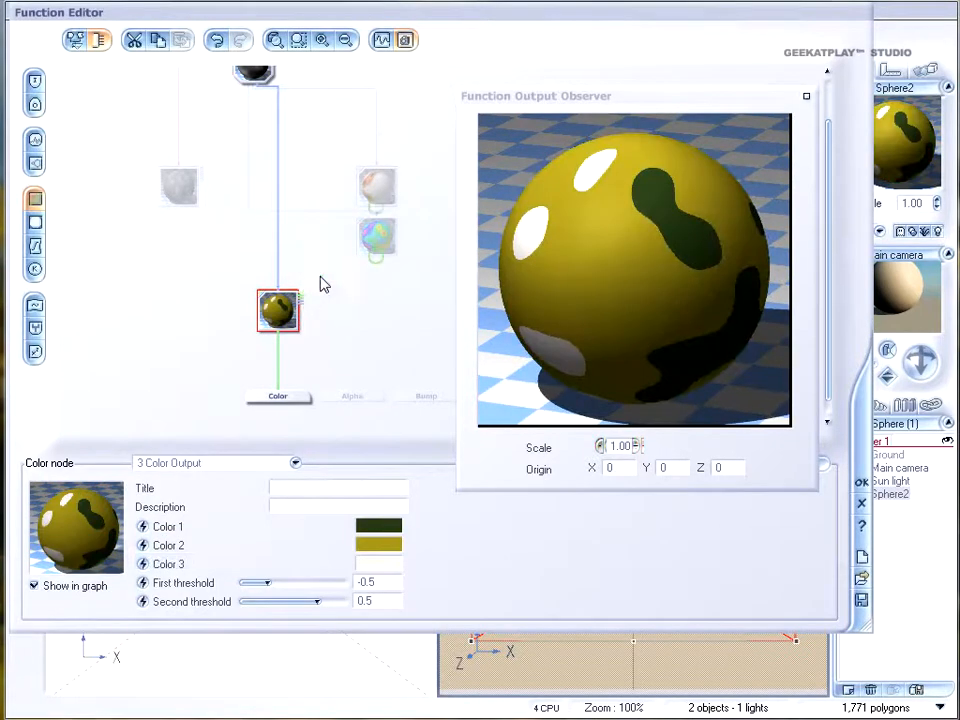
left_click_drag(378, 210, 300, 298)
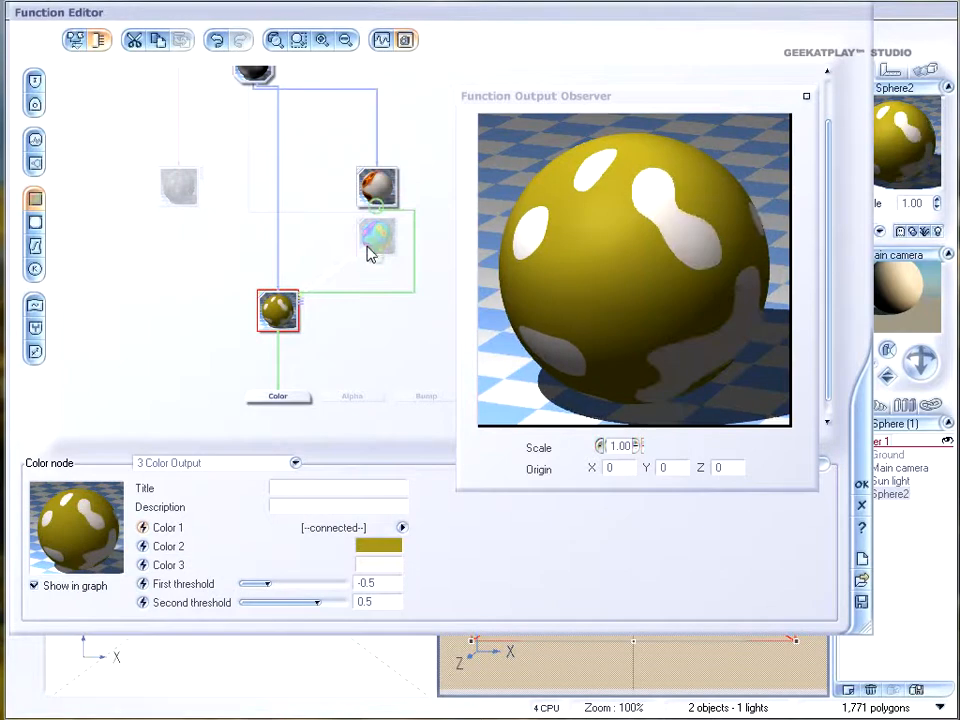
left_click(380, 258)
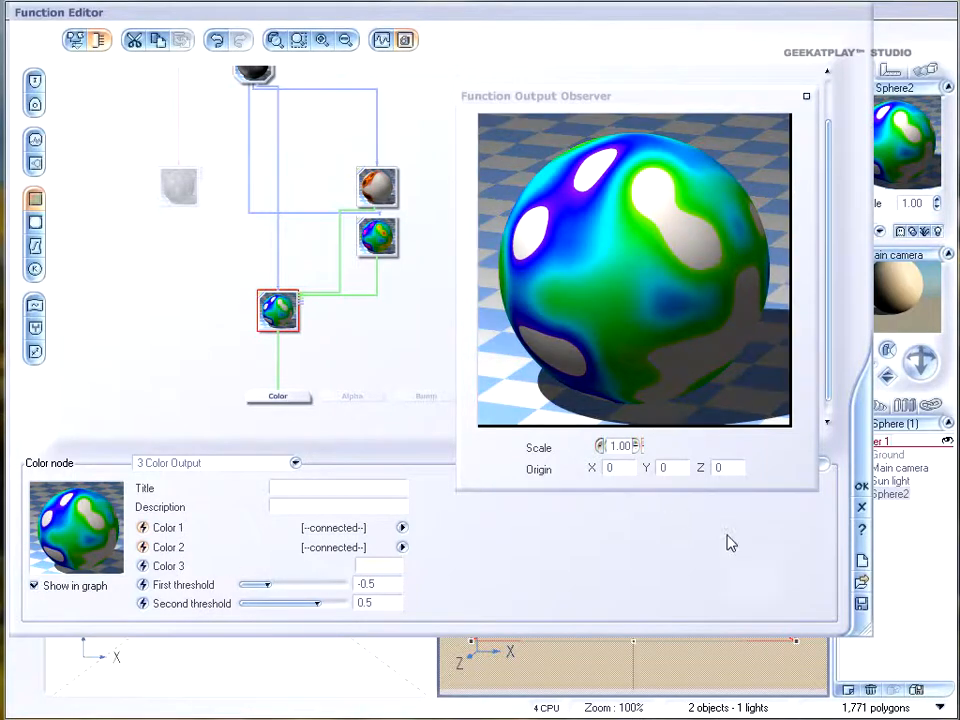
right_click_drag(407, 344, 444, 370)
left_click(294, 461)
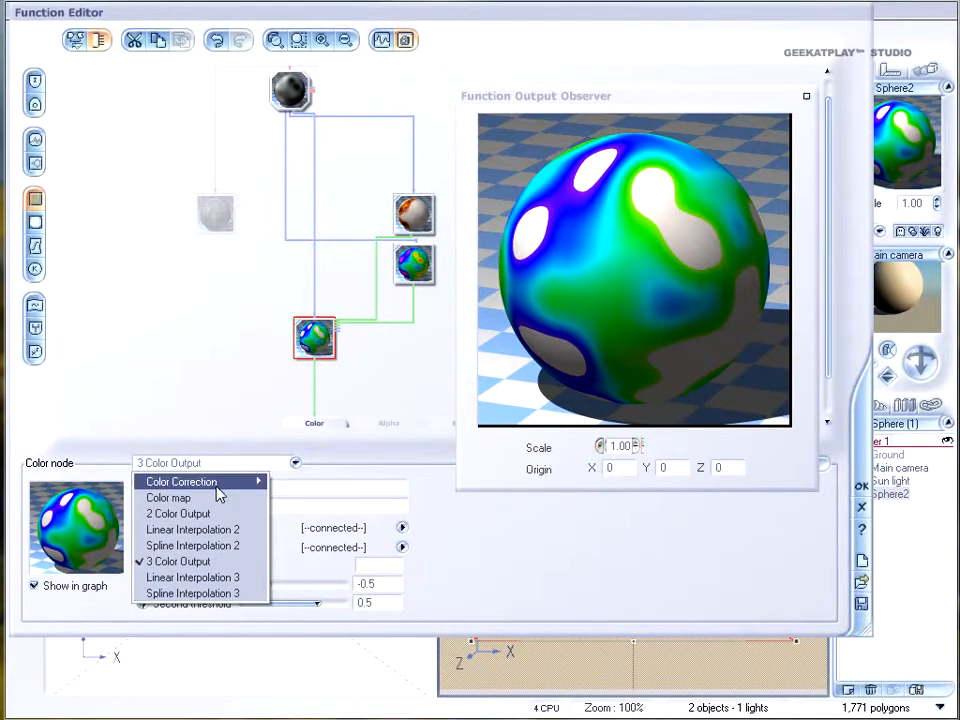
left_click(232, 319)
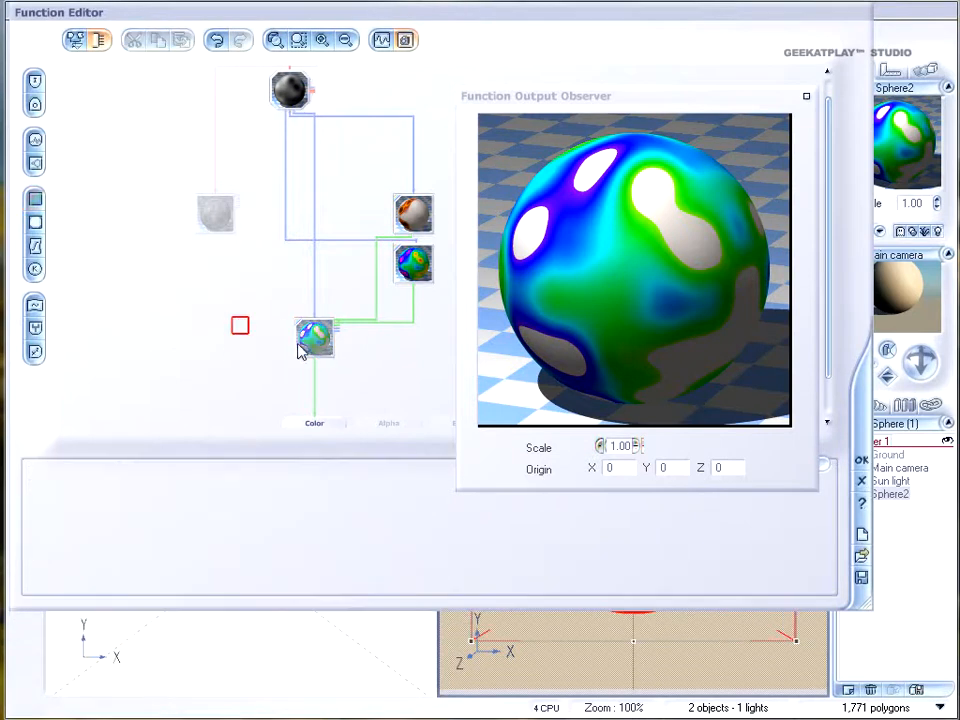
- Close the current function graph and open the color production function of the Default material for editing
left_click(861, 460)
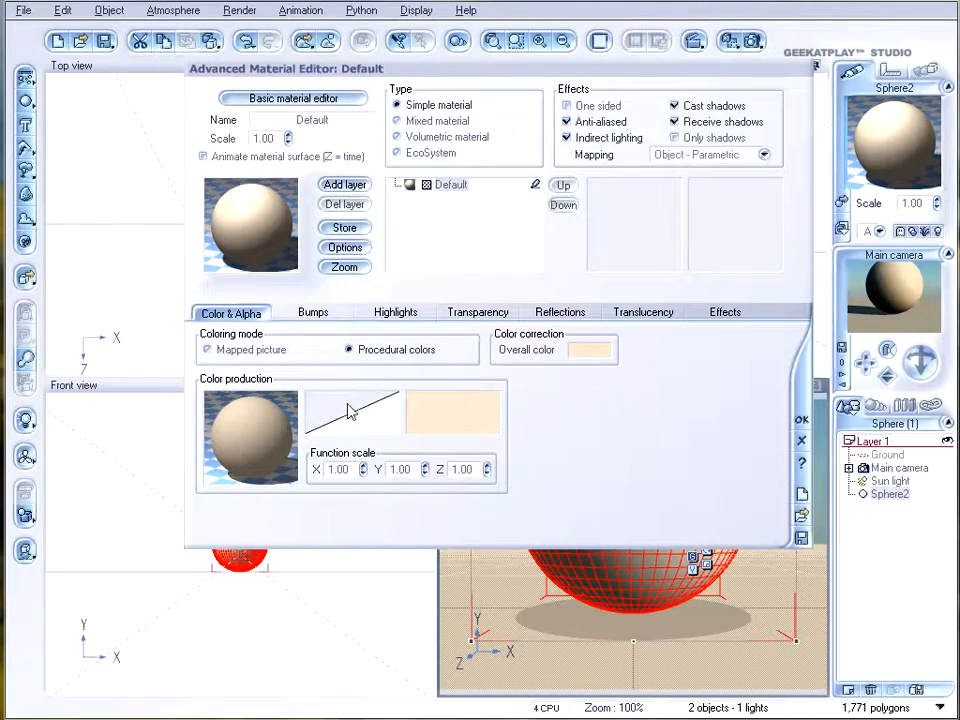
right_click(226, 422)
left_click(274, 431)
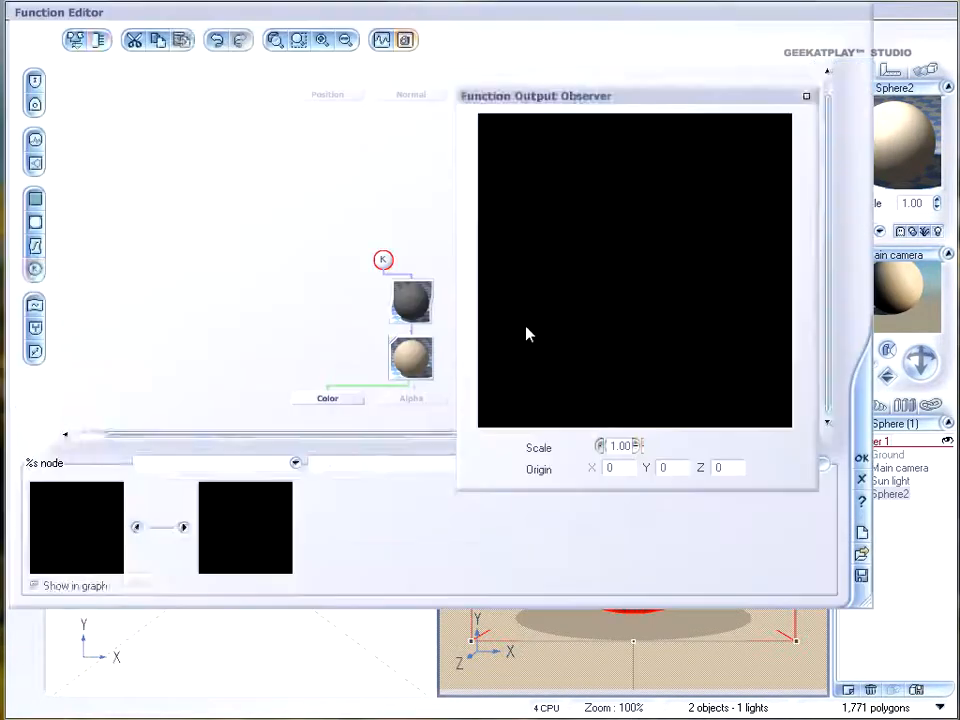
left_click_drag(448, 21, 456, 42)
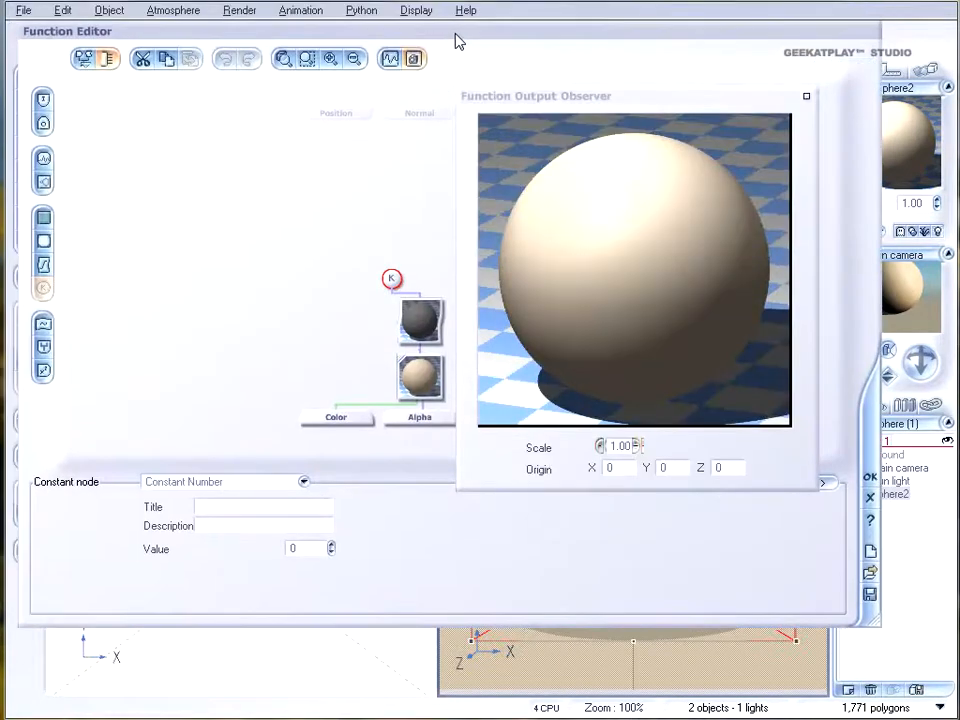
- Move the Filter and Color map nodes upward to make room above the Color output
left_click(415, 316)
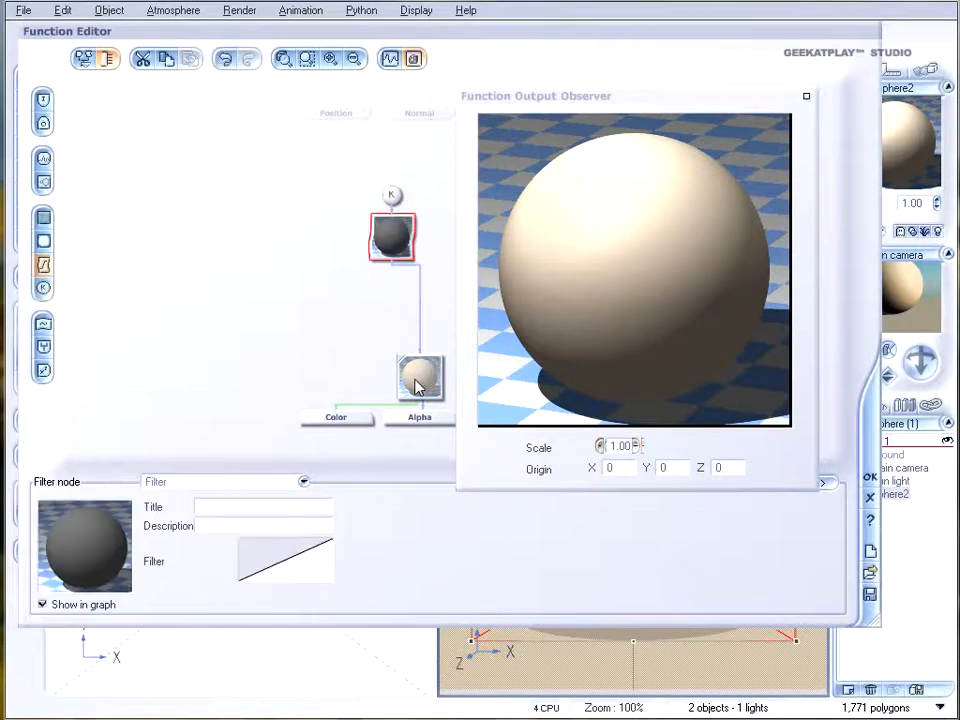
left_click(420, 377)
left_click(258, 481)
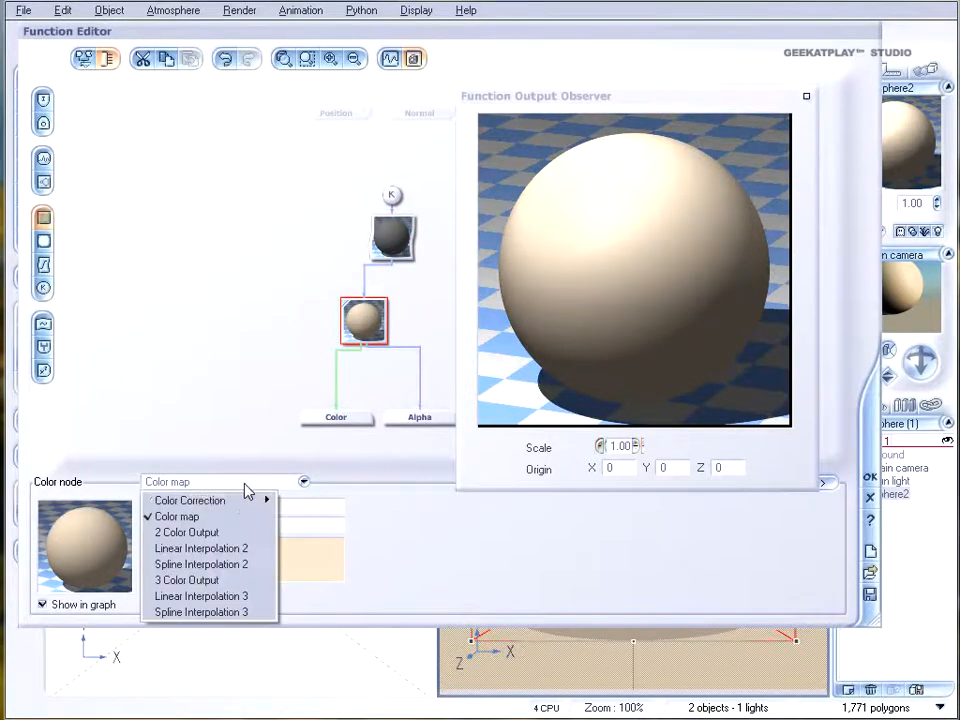
mouse_move(241, 502)
left_click(369, 317)
- Add an unconnected color node below and to the side of the Color map node, and set it to Color Correction Gamma
left_click(338, 368)
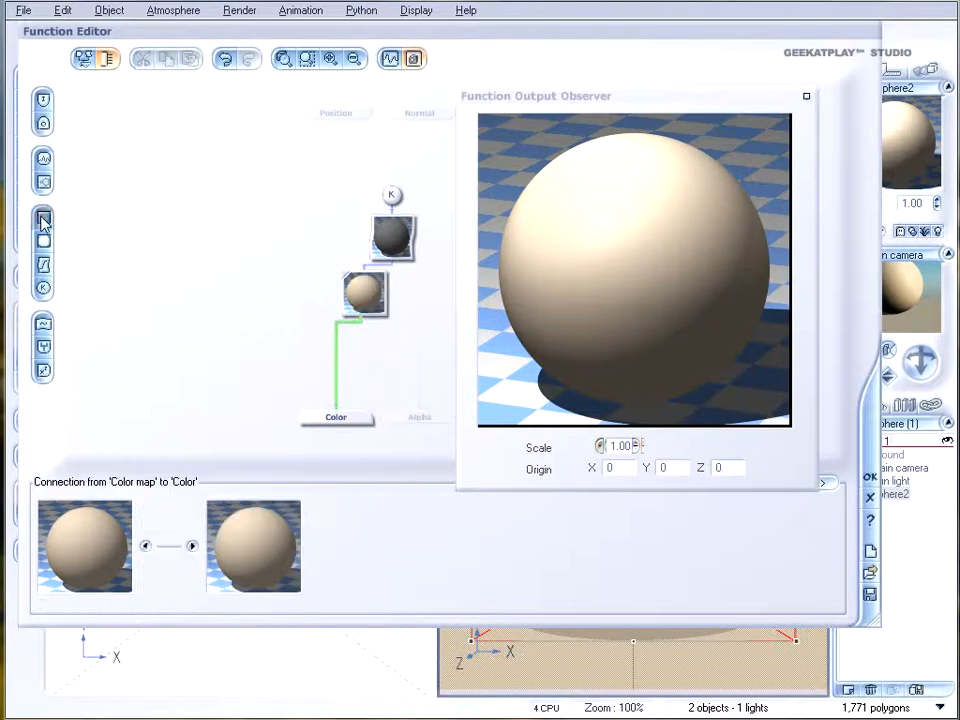
left_click(331, 373)
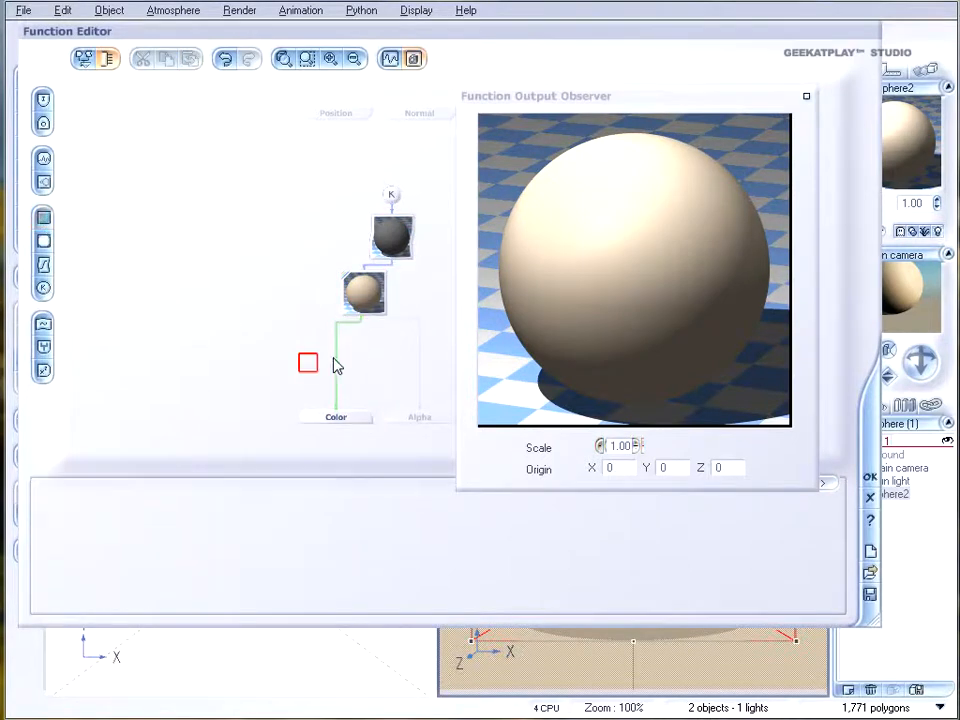
left_click(43, 218)
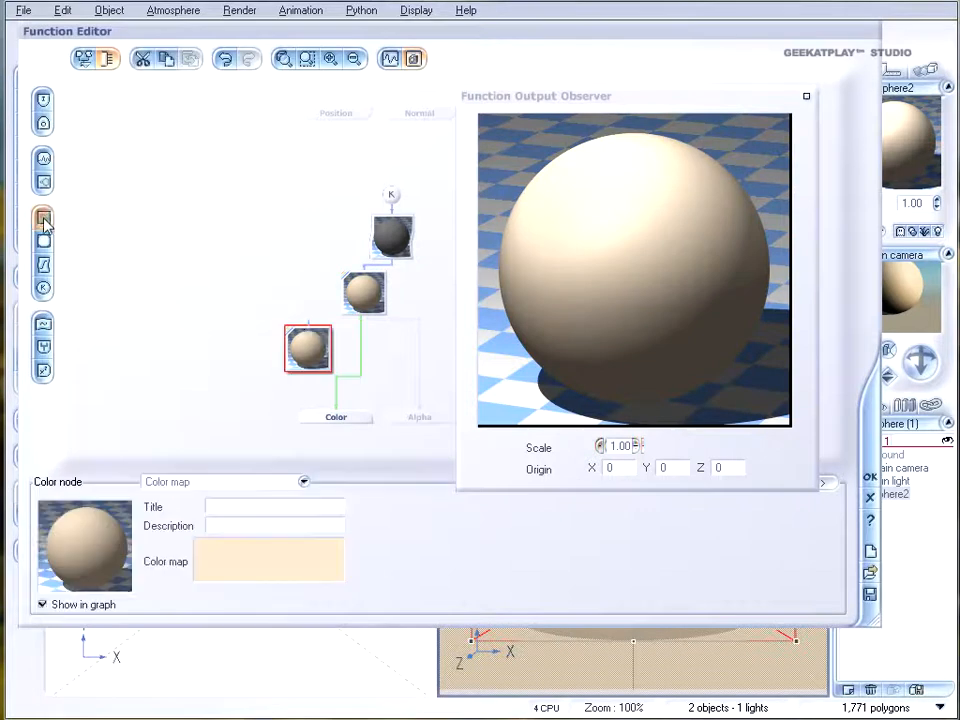
left_click_drag(306, 339, 257, 315)
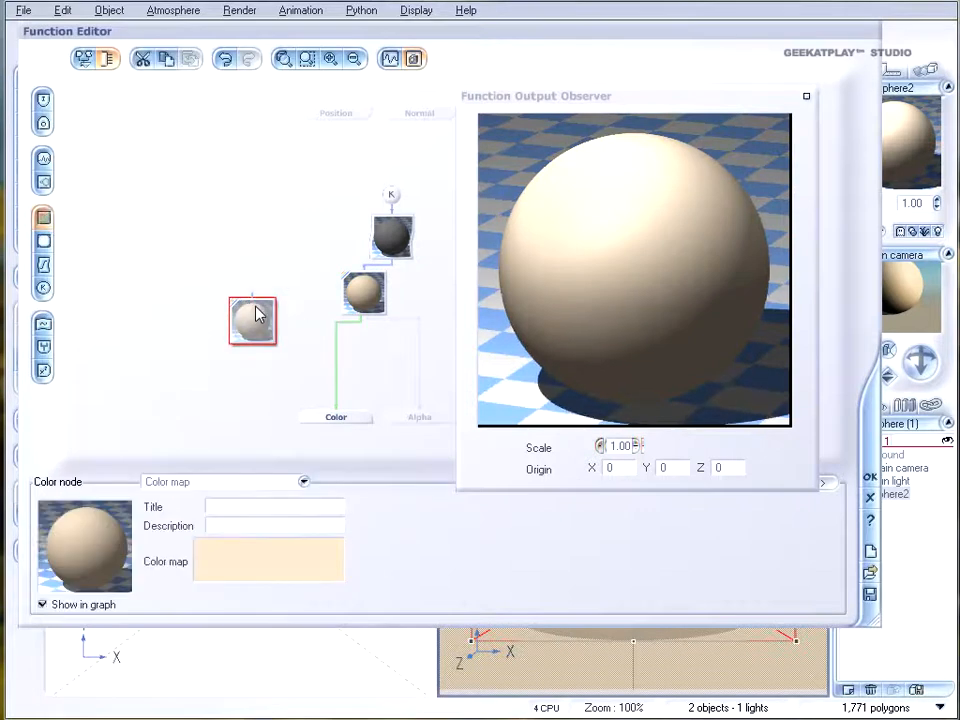
left_click(262, 483)
mouse_move(212, 502)
left_click(338, 510)
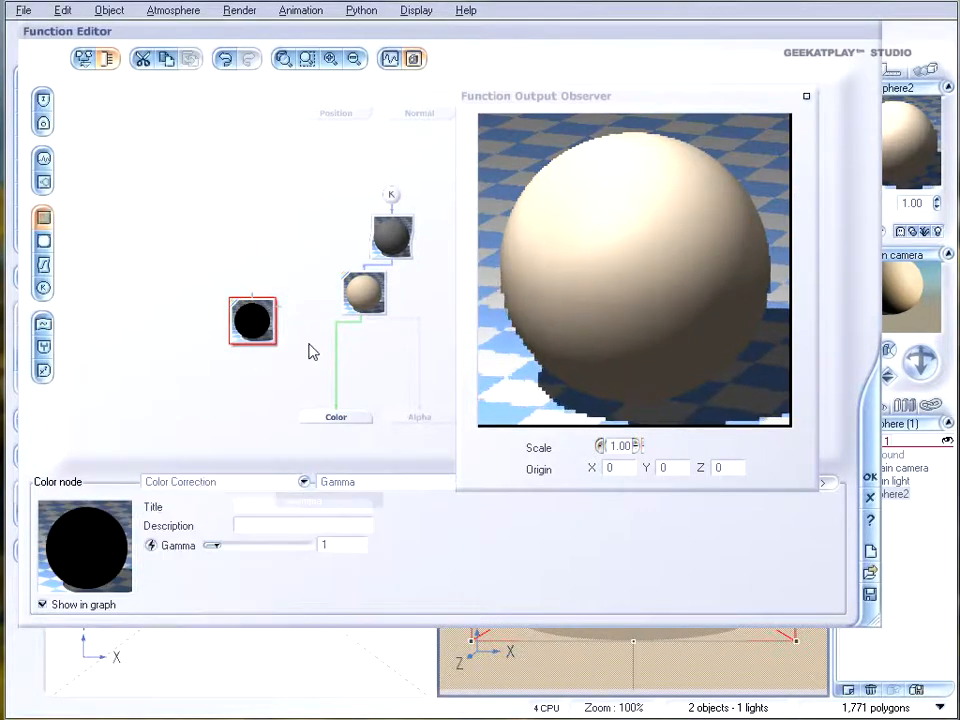
left_click_drag(255, 321, 283, 347)
- Remove the link between the Color map node and the Color output, and wire the Gamma node between them
left_click(338, 364)
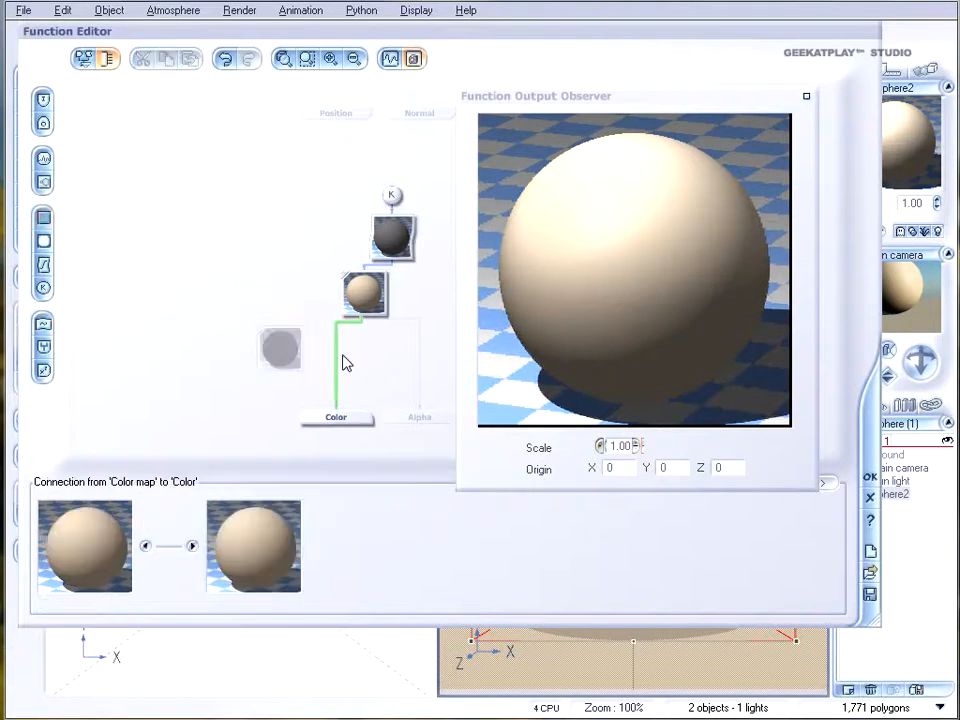
key("Delete")
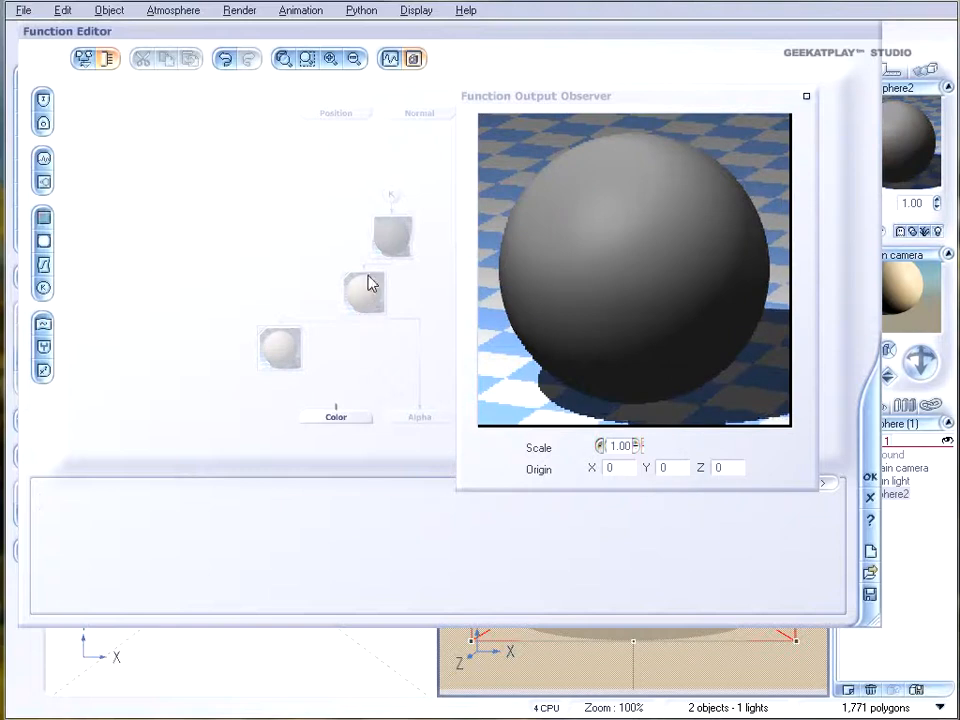
left_click_drag(336, 414, 279, 345)
left_click(285, 345)
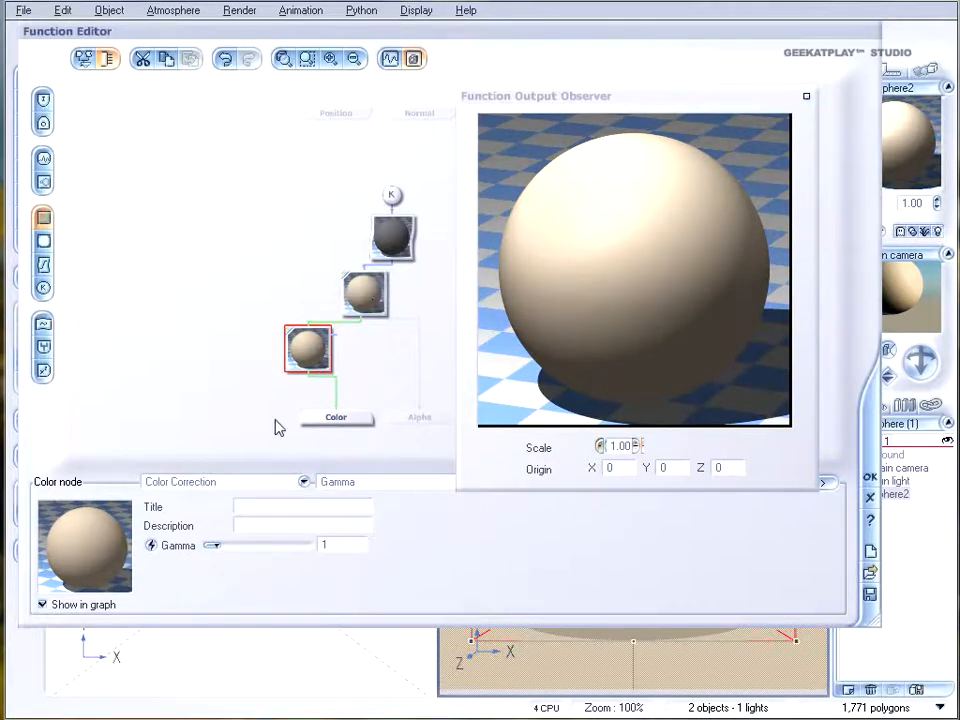
- Set Gamma to about 5.12 and back to about 2.14, and switch the correction node to Gain with an adjusted value
left_click_drag(222, 545, 272, 547)
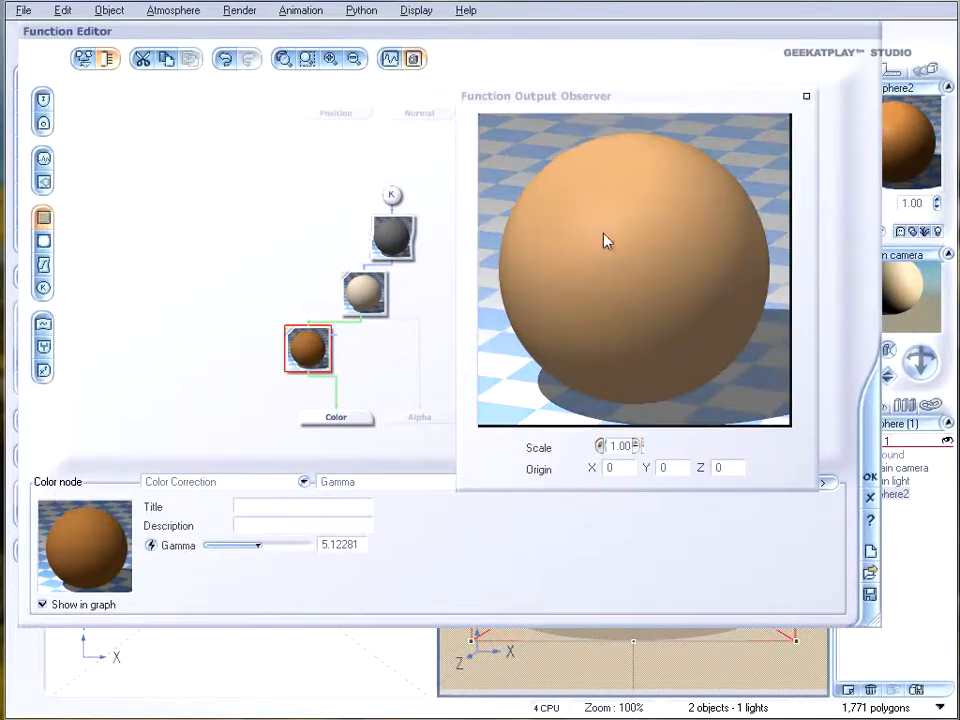
left_click_drag(258, 545, 229, 545)
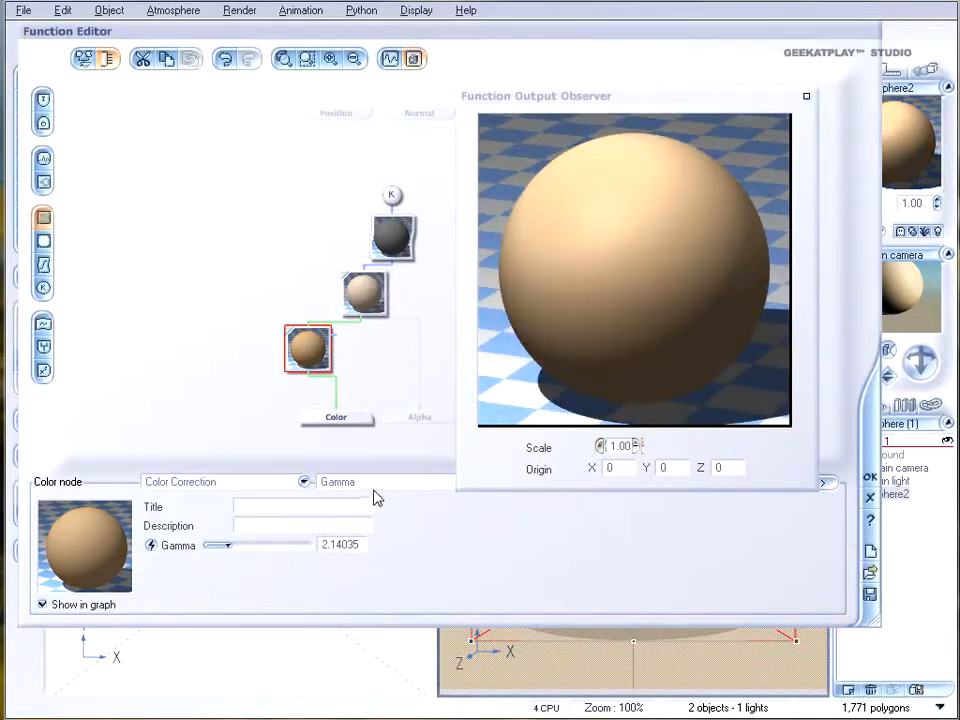
left_click(372, 484)
left_click(375, 518)
mouse_move(236, 545)
left_mouse_down()
mouse_move(291, 544)
mouse_move(203, 544)
mouse_move(240, 544)
mouse_move(223, 551)
mouse_move(259, 542)
mouse_move(241, 531)
mouse_move(321, 545)
mouse_move(253, 544)
left_mouse_up()
- Switch the correction node to Brightness and set it to about 0.54
left_click(407, 483)
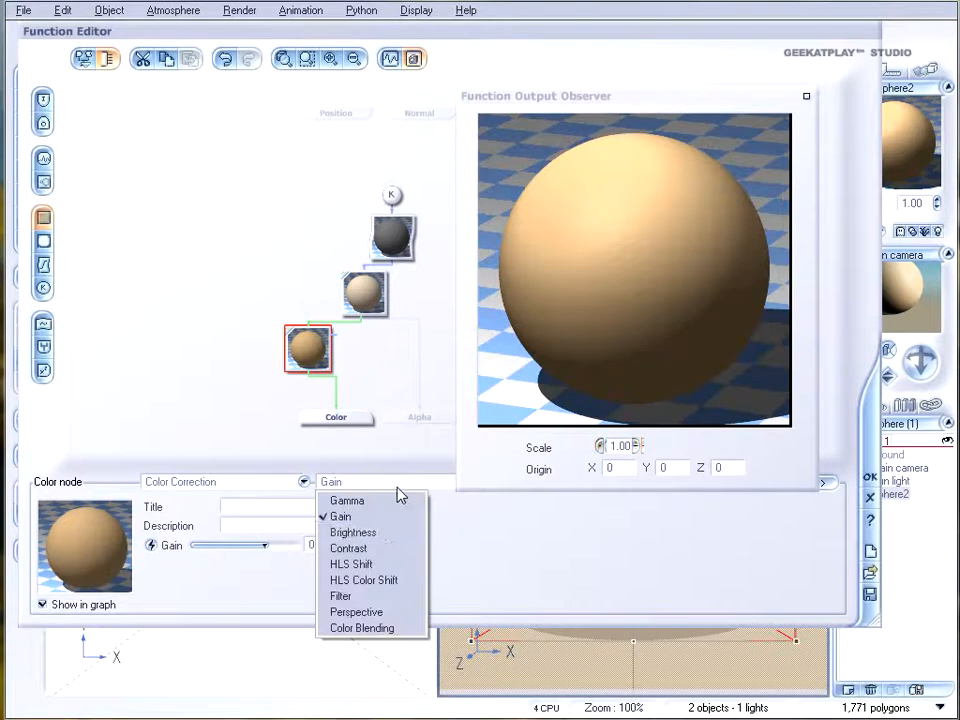
left_click(385, 533)
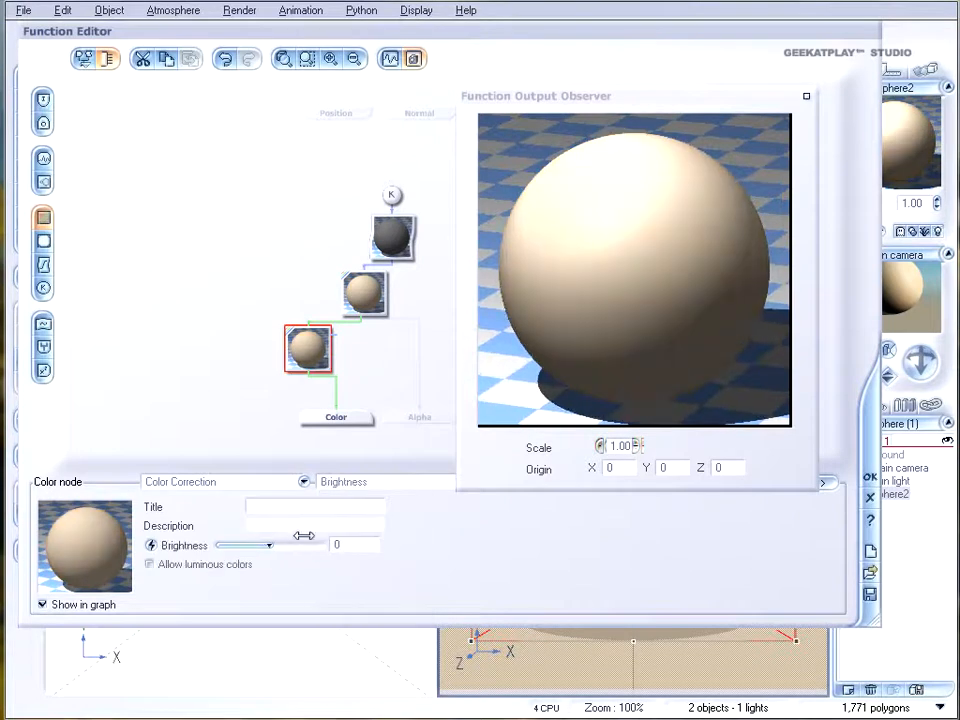
left_click_drag(298, 541, 345, 541)
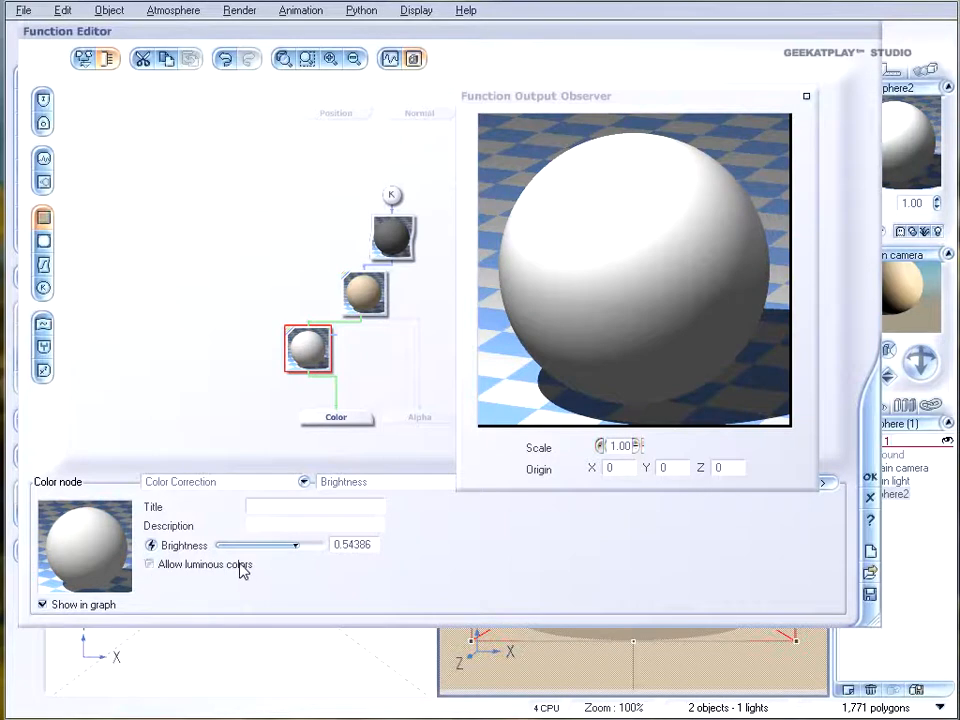
- Allow luminous colors on the Brightness node, and set Brightness to 1 and back to about 0.33
left_click(155, 561)
left_click_drag(277, 549, 305, 549)
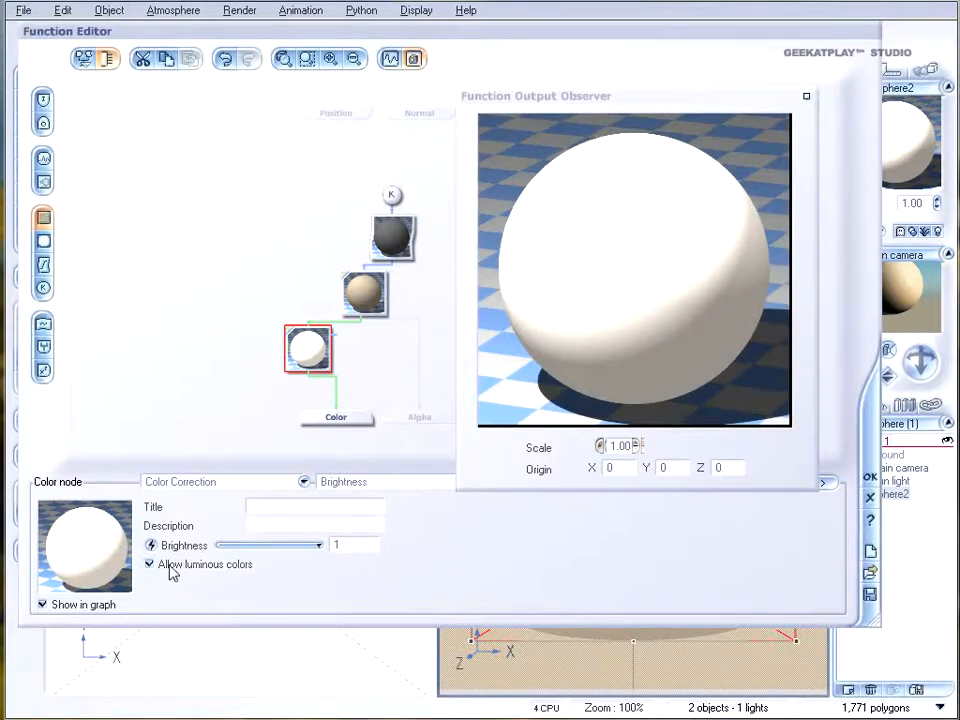
left_click_drag(319, 545, 285, 545)
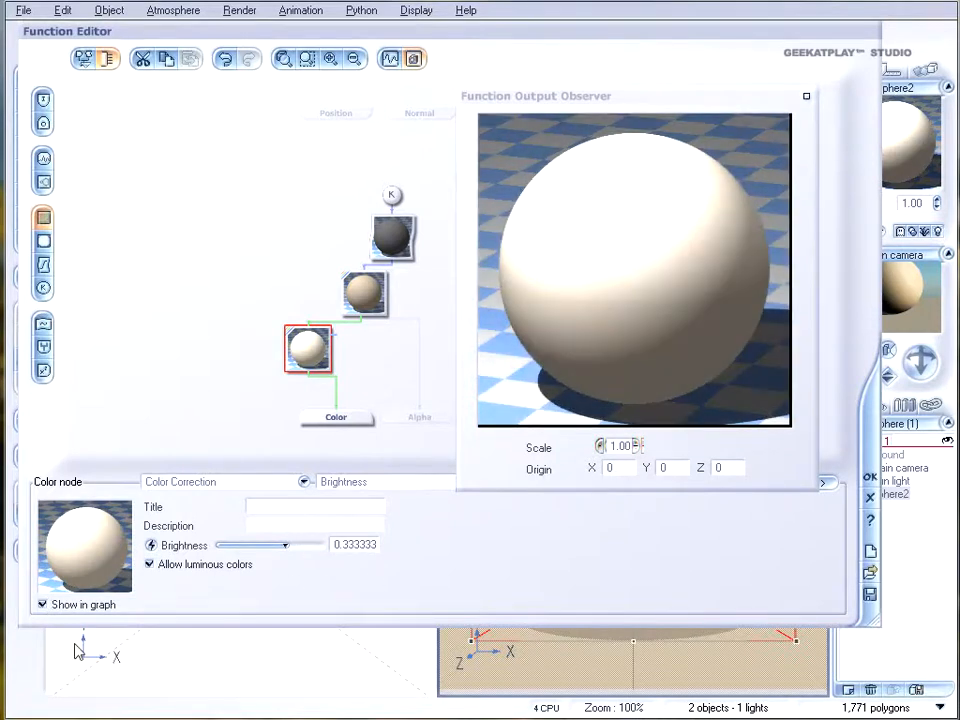
- Switch the correction node to Contrast and set the contrast to about 6.21
left_click(403, 483)
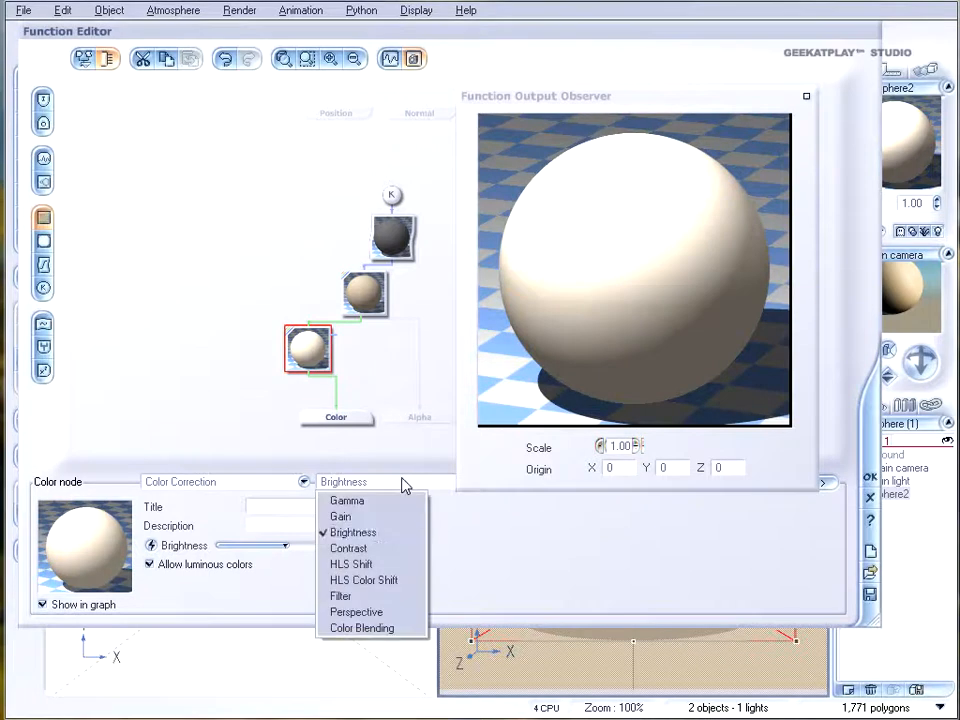
left_click(375, 549)
left_click_drag(228, 556, 275, 556)
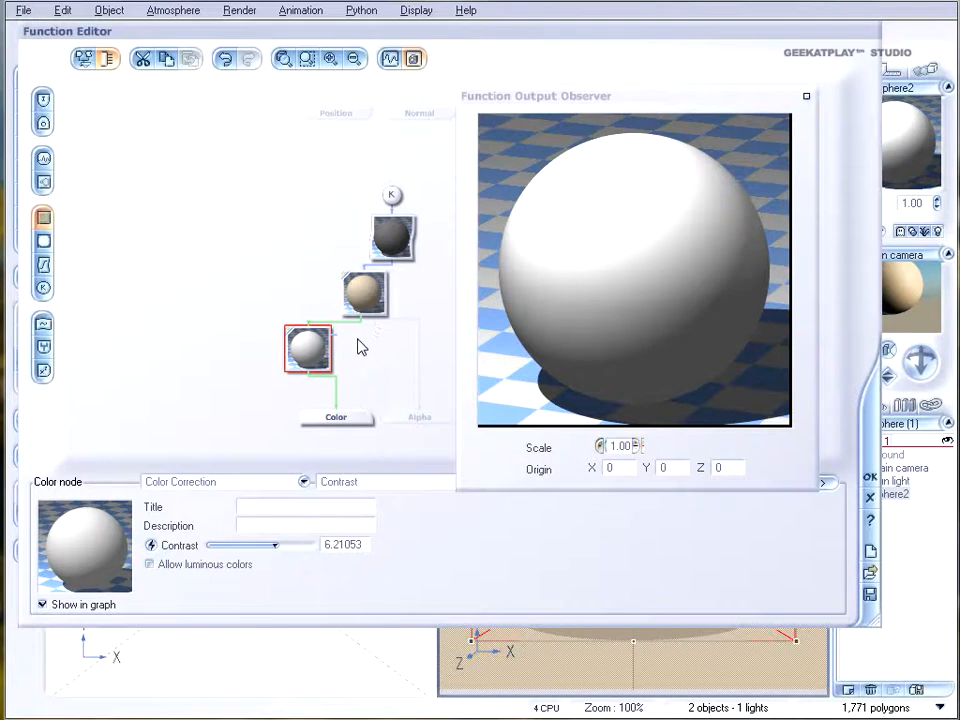
- Move the constant, Filter, Color map and Contrast nodes up and to the side to clear space above the Color output
left_click_drag(315, 345, 286, 345)
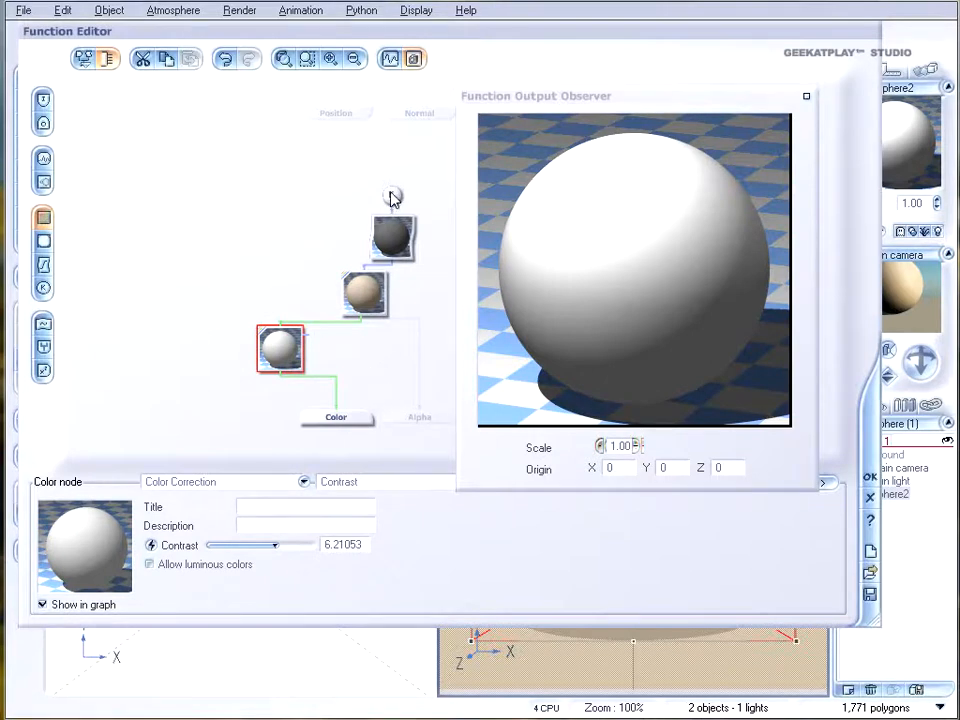
left_click_drag(391, 196, 363, 139)
left_click_drag(389, 244, 361, 215)
left_click_drag(352, 290, 295, 262)
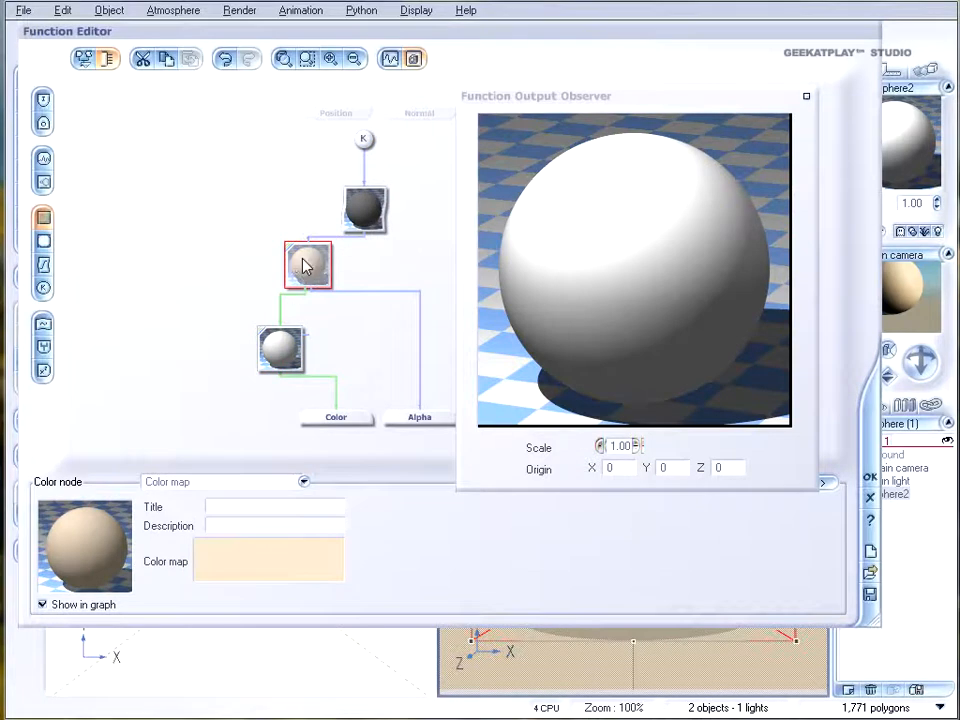
left_click_drag(285, 362, 250, 326)
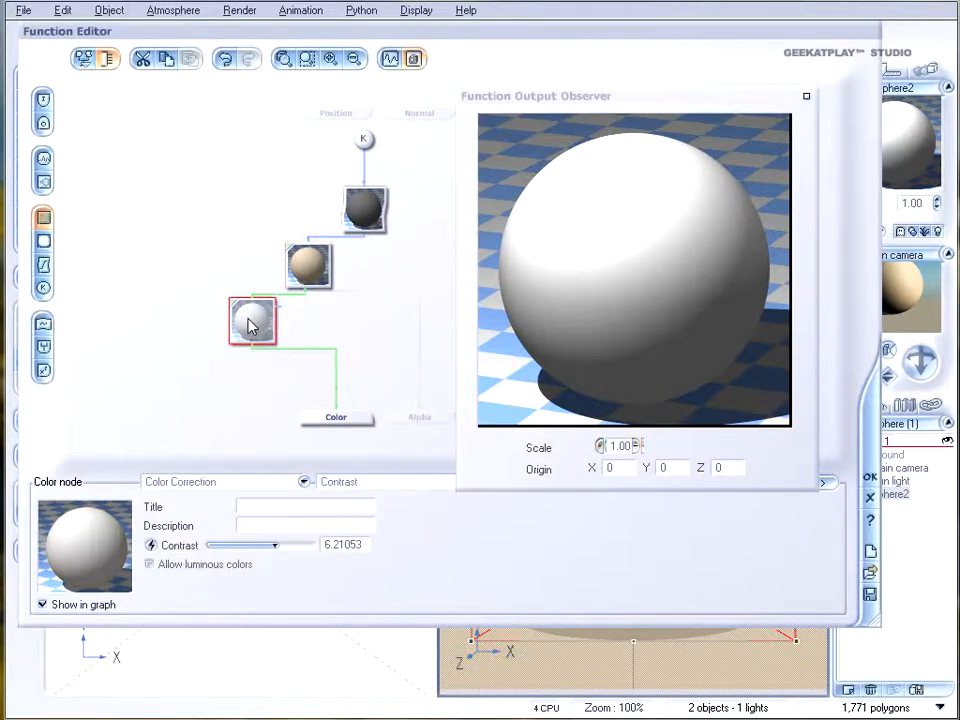
- Insert a Blender combiner node on the connection between the Contrast node and the Color output, directly above the output
left_click(340, 373)
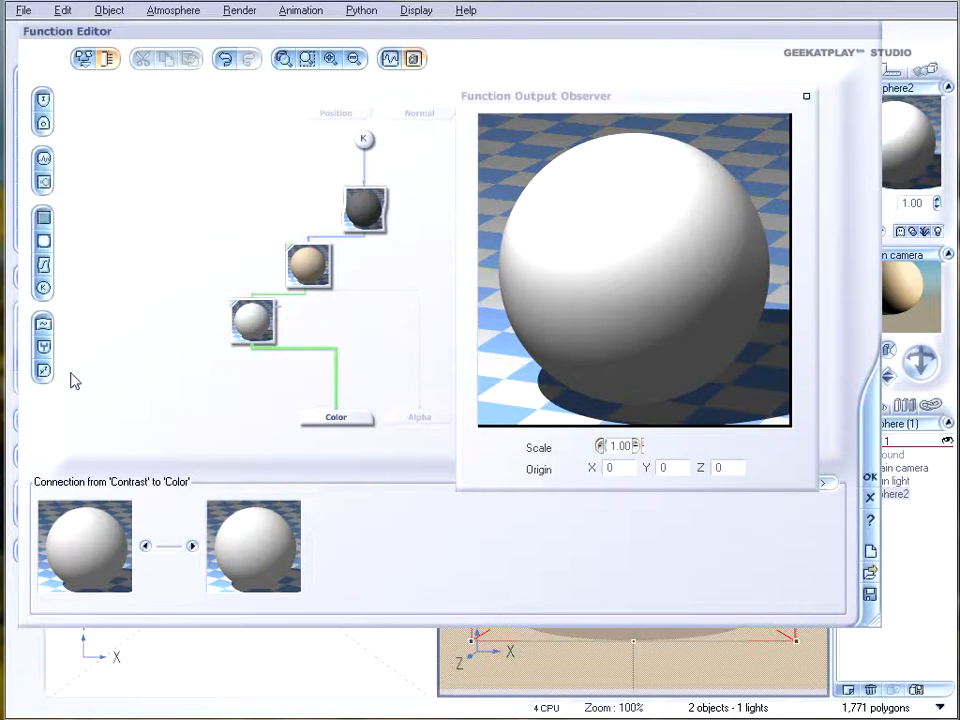
left_click(44, 346)
left_click_drag(289, 377, 336, 371)
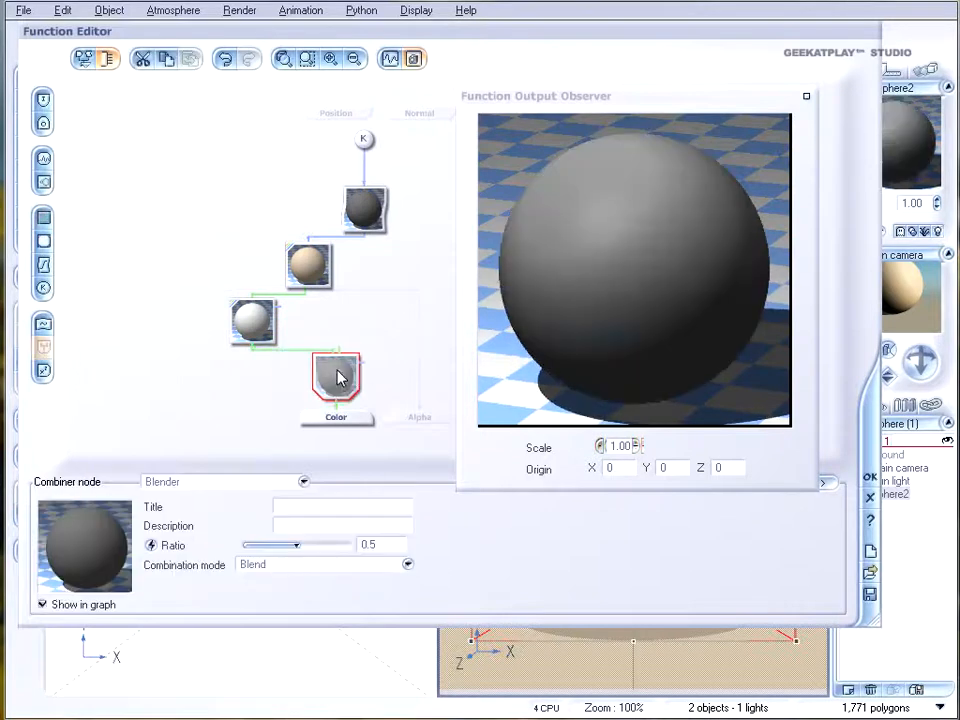
- Add a second Contrast correction node beside the first one and connect it to the Blender's free input
left_click(362, 316)
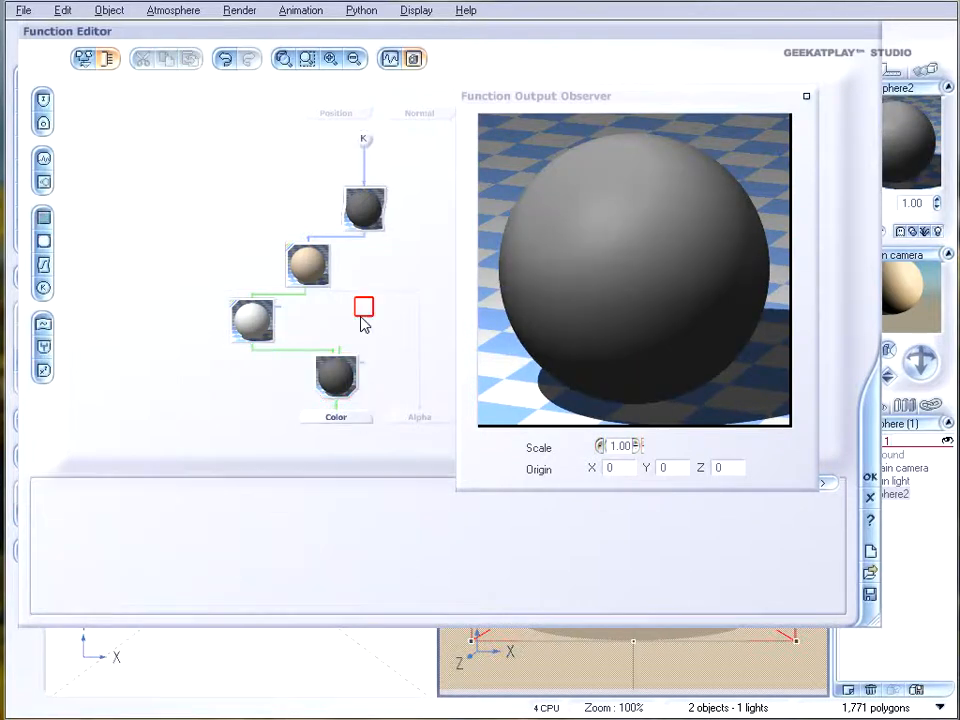
left_click(43, 218)
left_click_drag(360, 300, 391, 334)
left_click_drag(337, 356, 392, 341)
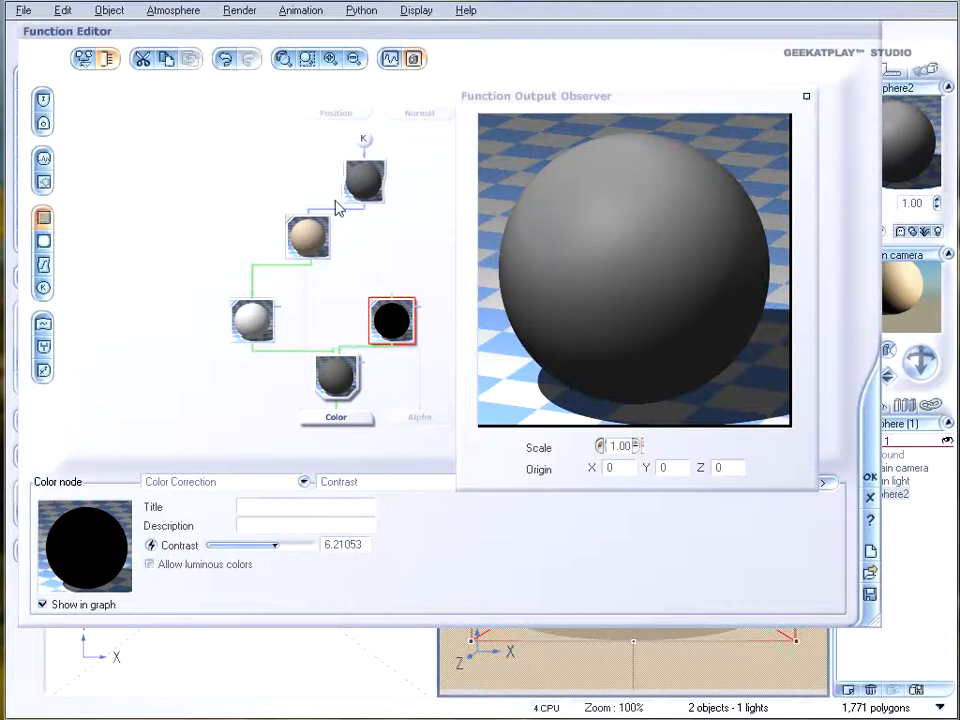
- Assign the Black marble map from the Colorful collection to the Color map node
left_click(318, 245)
left_click(306, 557)
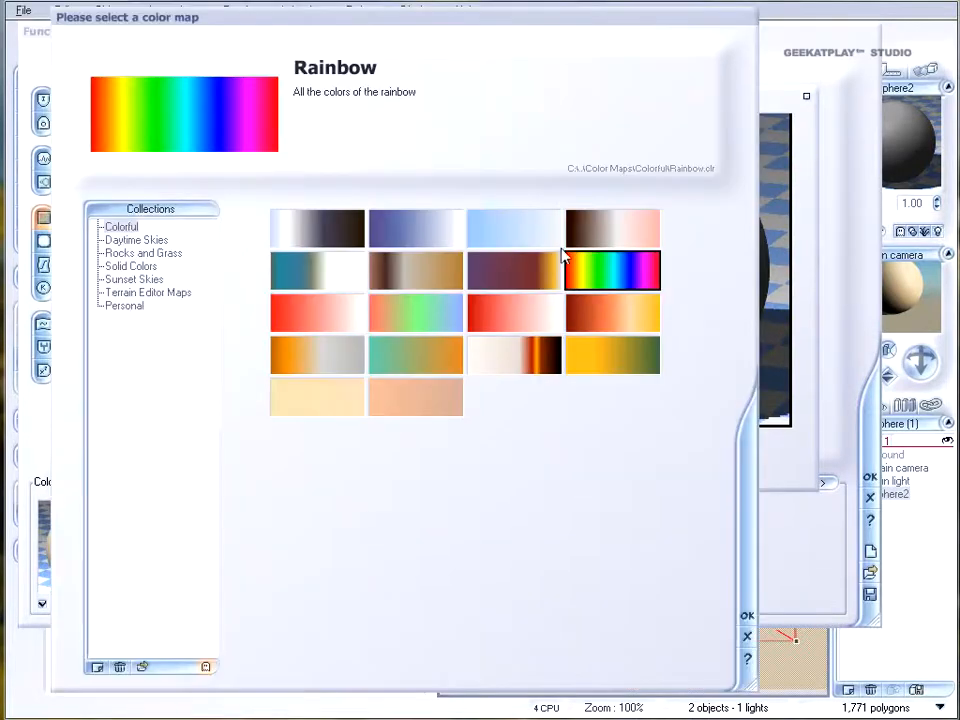
left_click(335, 230)
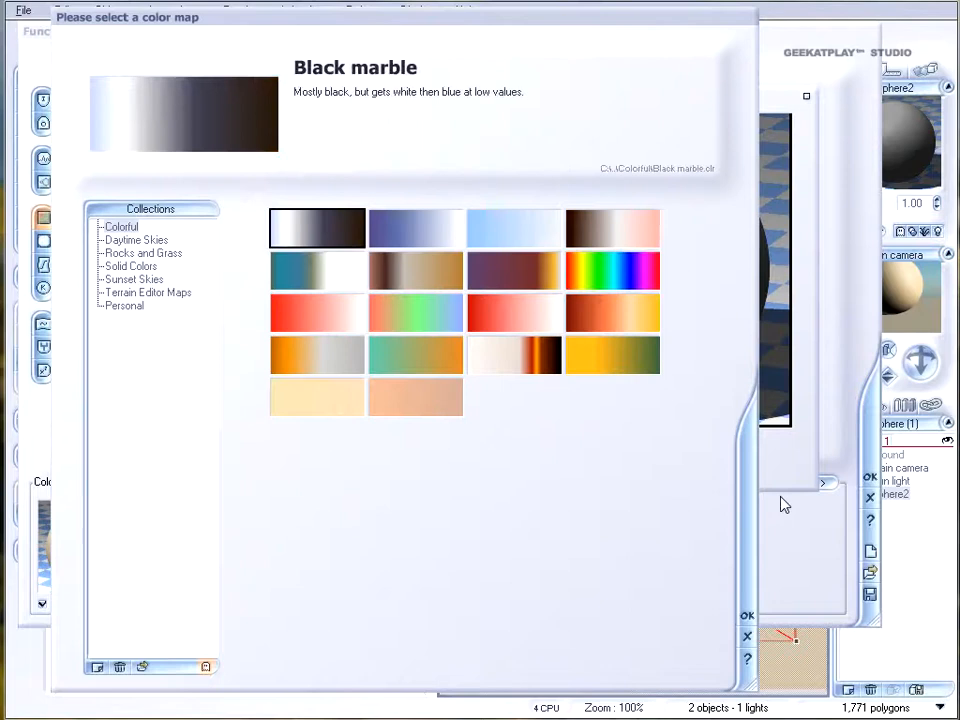
left_click(746, 613)
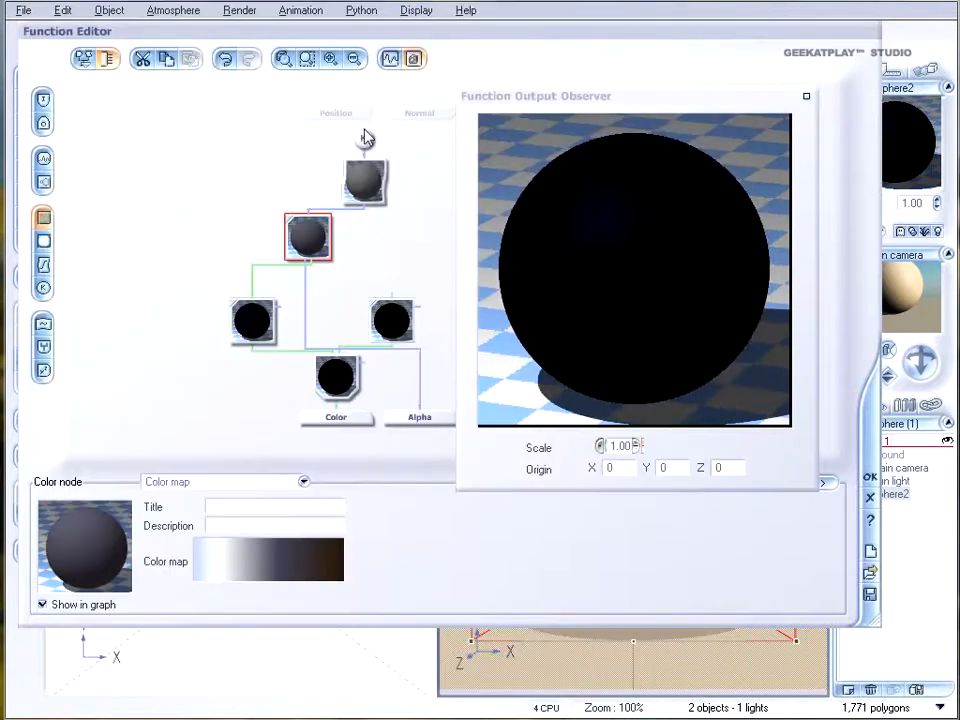
- Replace the constant feeding the Filter node with a Perlin noise node
left_click(365, 177)
left_click(43, 158)
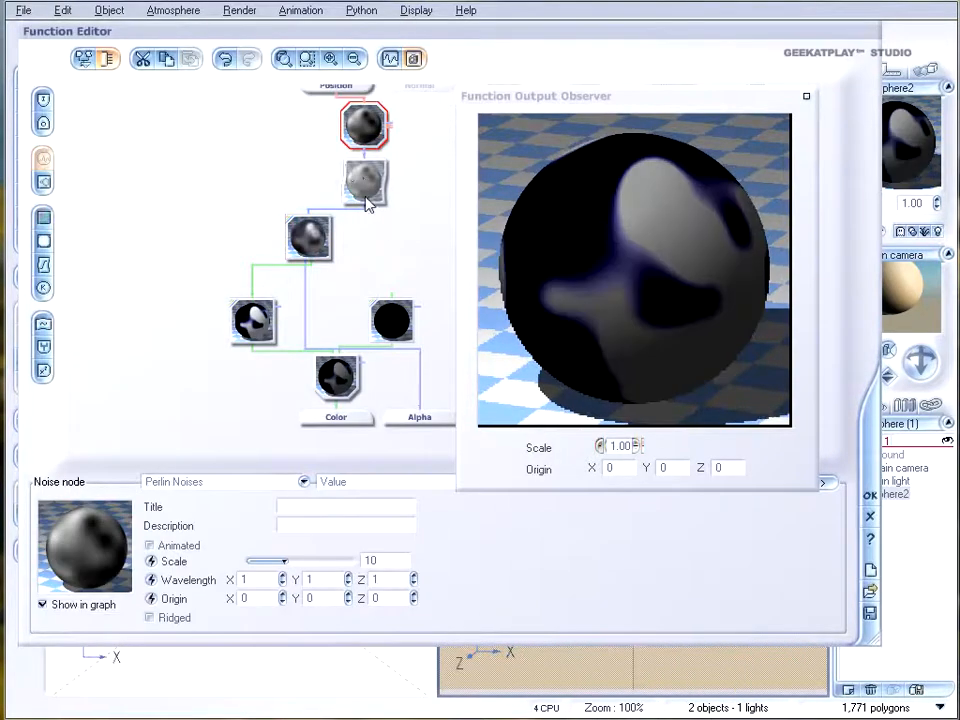
left_click(336, 374)
- Add a second Perlin noise node above the unconnected Contrast node and set its Scale to about 2.55
left_click(400, 326)
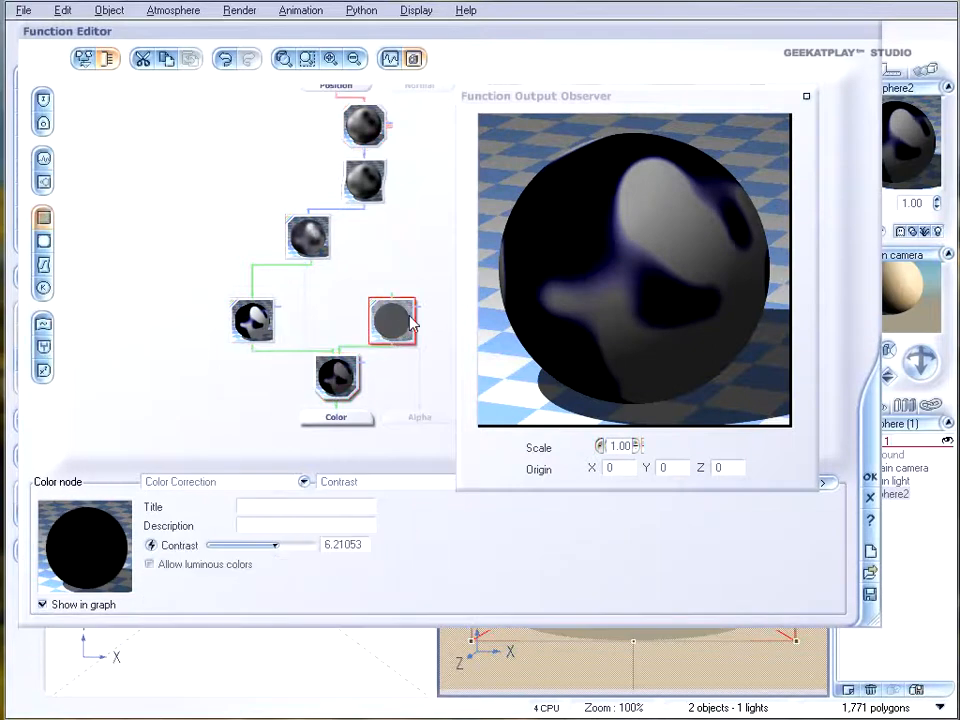
left_click(391, 250)
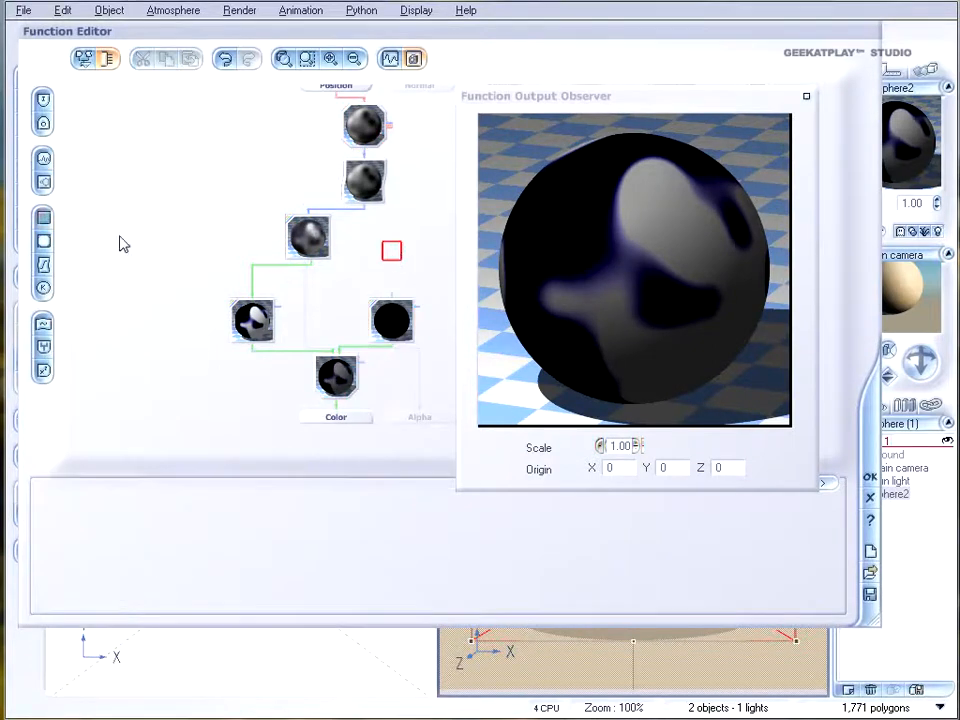
left_click(44, 162)
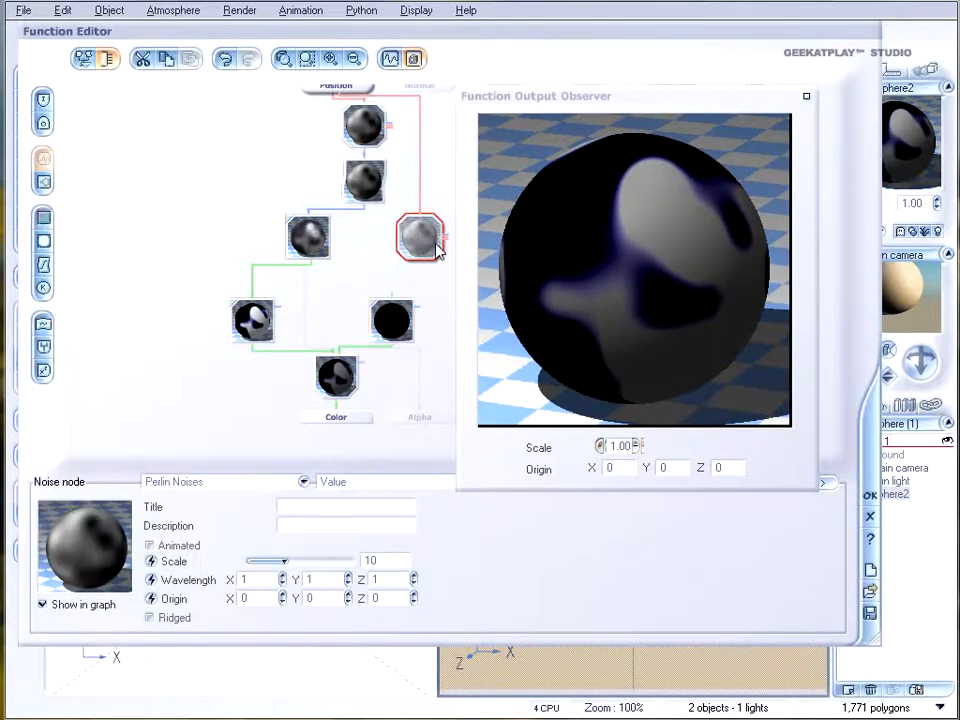
left_click_drag(292, 560, 288, 560)
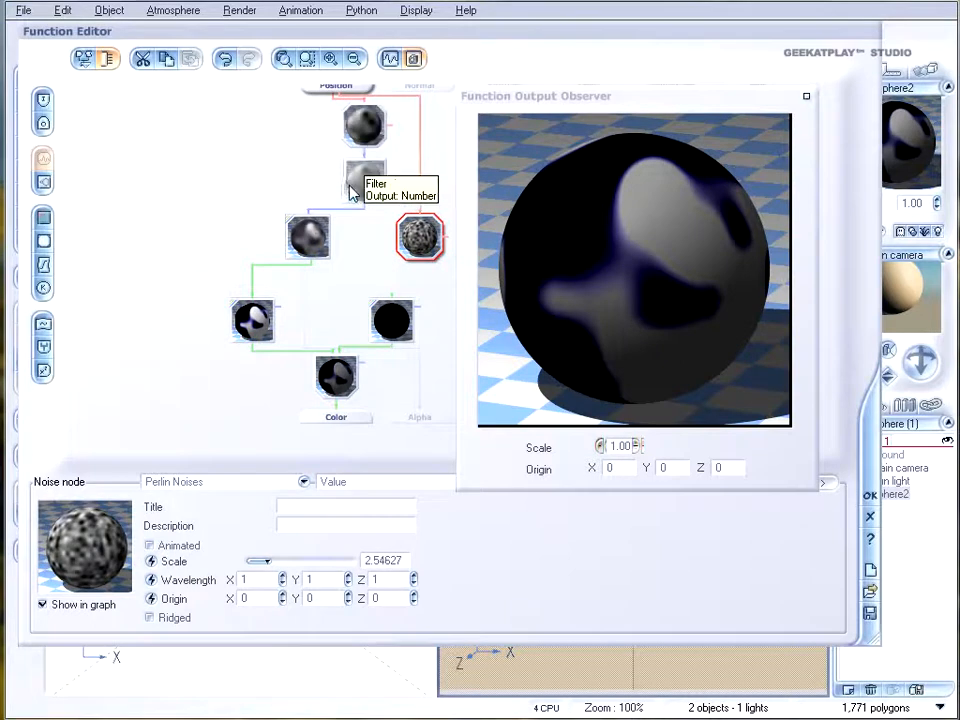
- Move the Filter and Color map nodes aside and raise the second noise node to make room between the branches
left_click_drag(366, 182, 307, 184)
left_click_drag(313, 234, 238, 236)
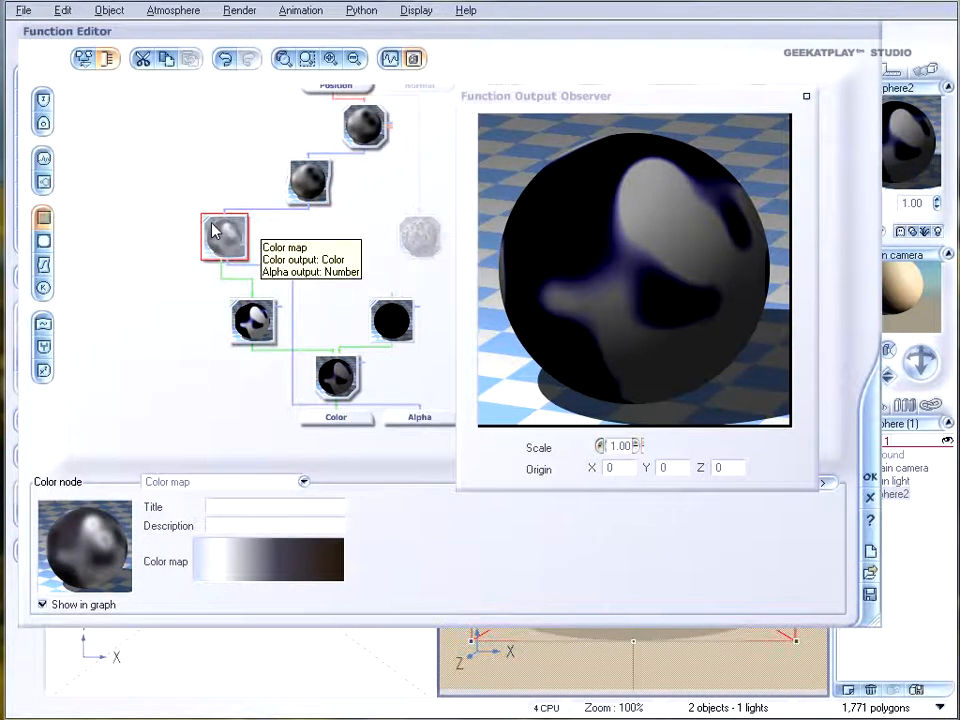
left_click_drag(420, 236, 420, 210)
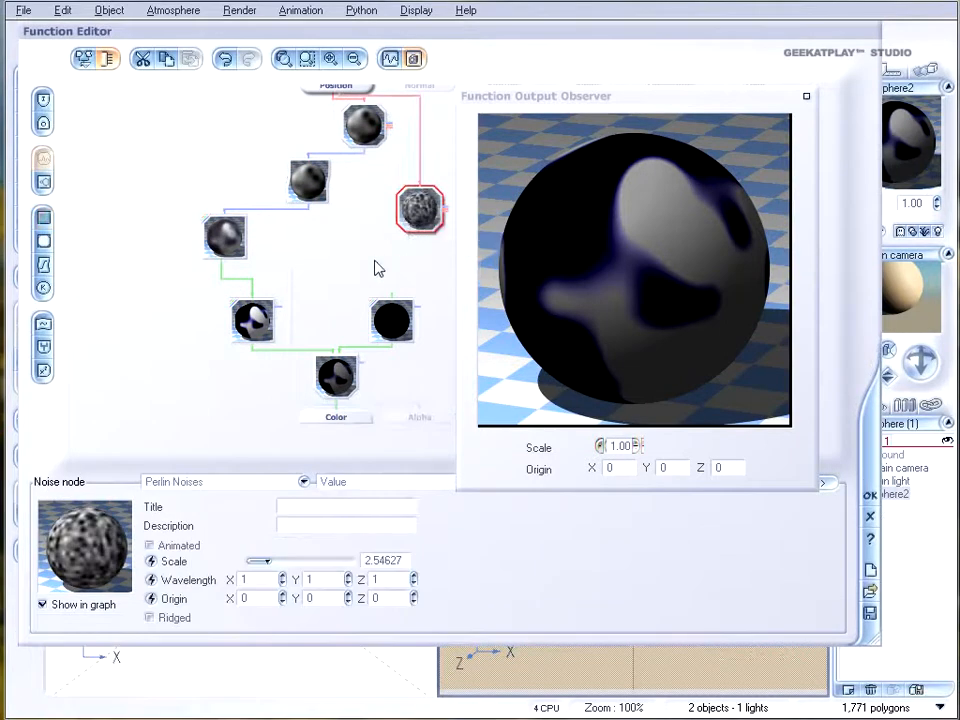
- Add a Color map node below the second noise node, and link it between that noise and the second Contrast node
left_click(365, 255)
left_click(43, 217)
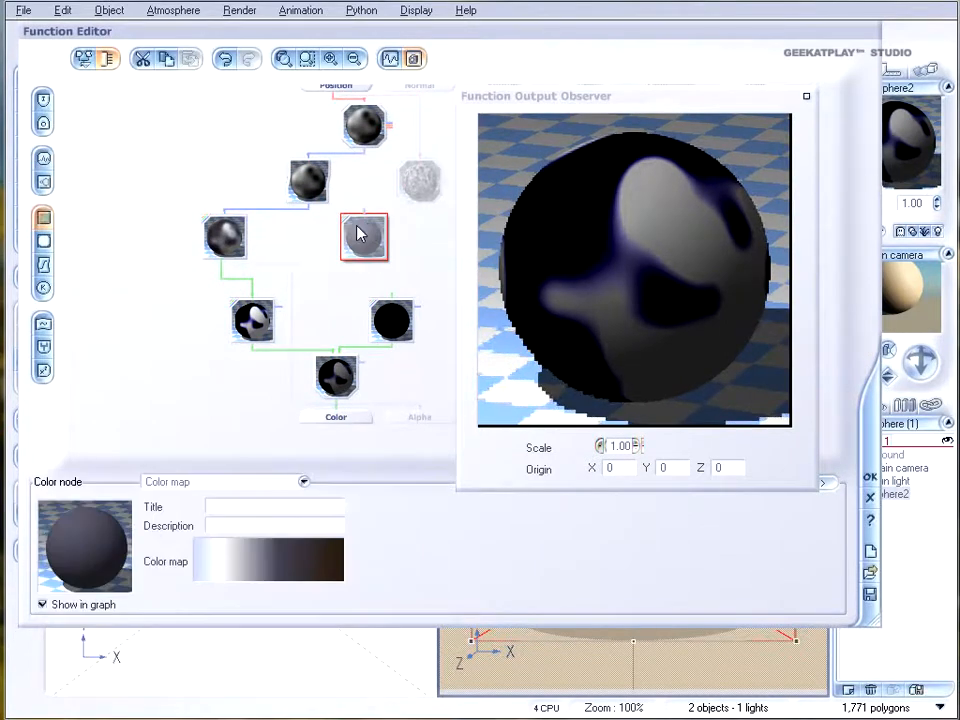
left_click_drag(419, 198, 420, 202)
left_click_drag(375, 239, 400, 240)
left_click_drag(392, 295, 389, 255)
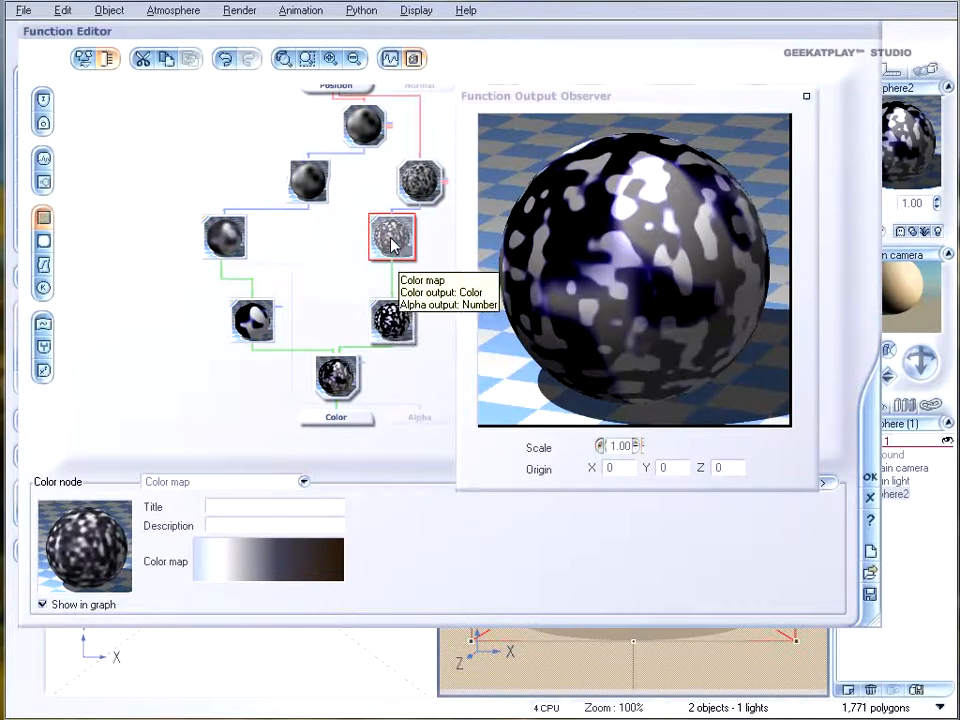
- Switch the second branch's correction node to Brightness, allow luminous colors, and set Brightness to 1
left_click(392, 318)
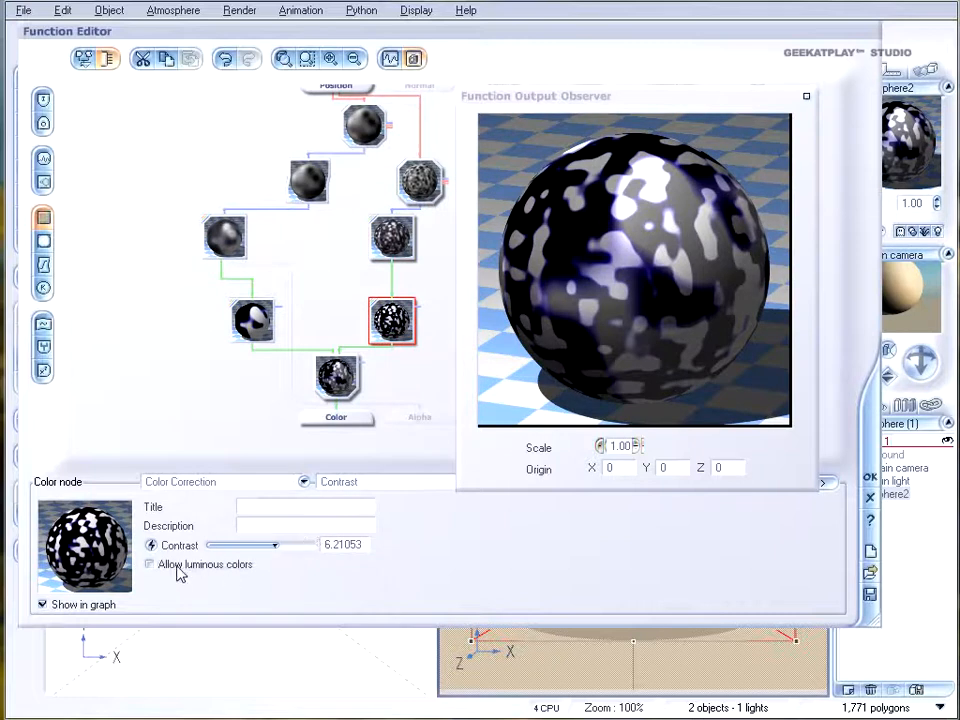
left_click(369, 483)
left_click(354, 532)
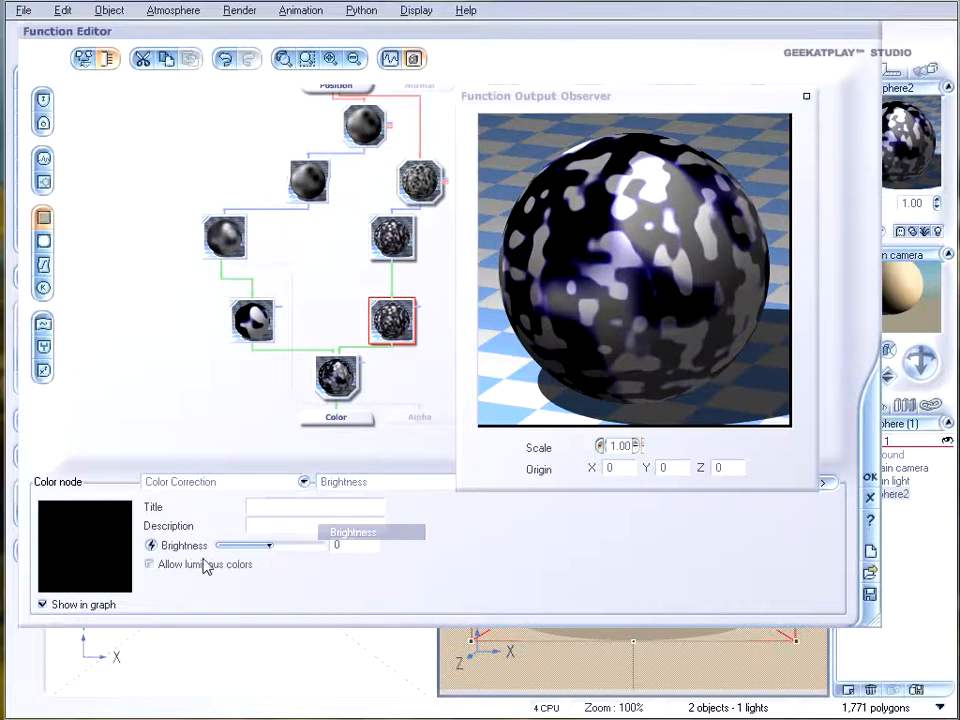
left_click(150, 565)
left_click_drag(261, 544, 516, 457)
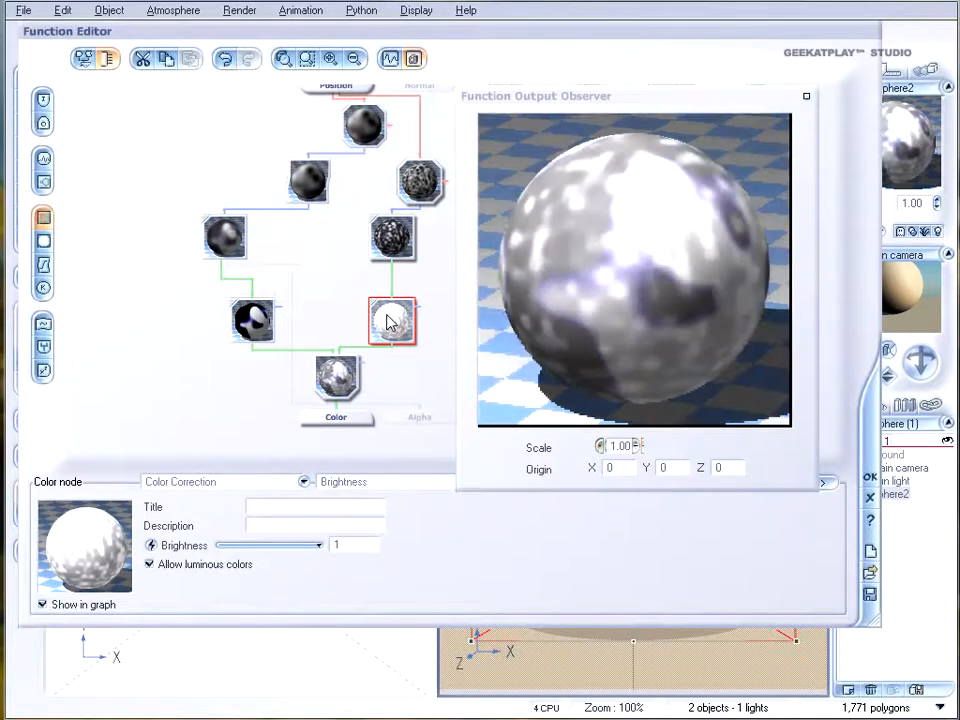
- Move the first branch's Contrast node closer to the Blender node
left_click(320, 378)
left_click(245, 330)
left_click_drag(245, 330, 272, 330)
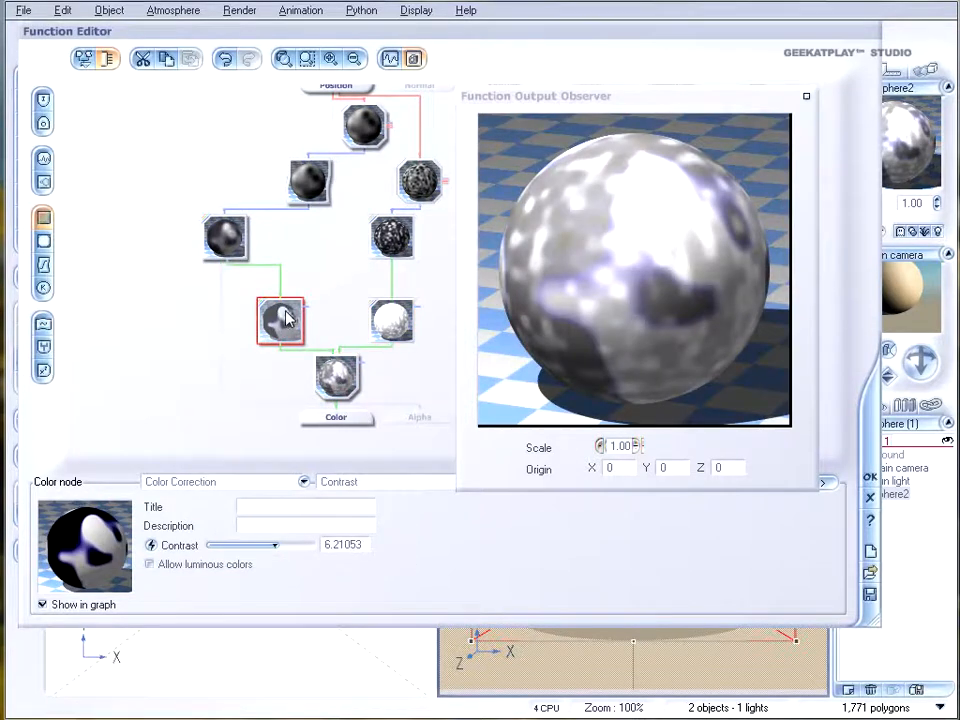
- Set the Blender node's Ratio to about 0.36
left_click(396, 322)
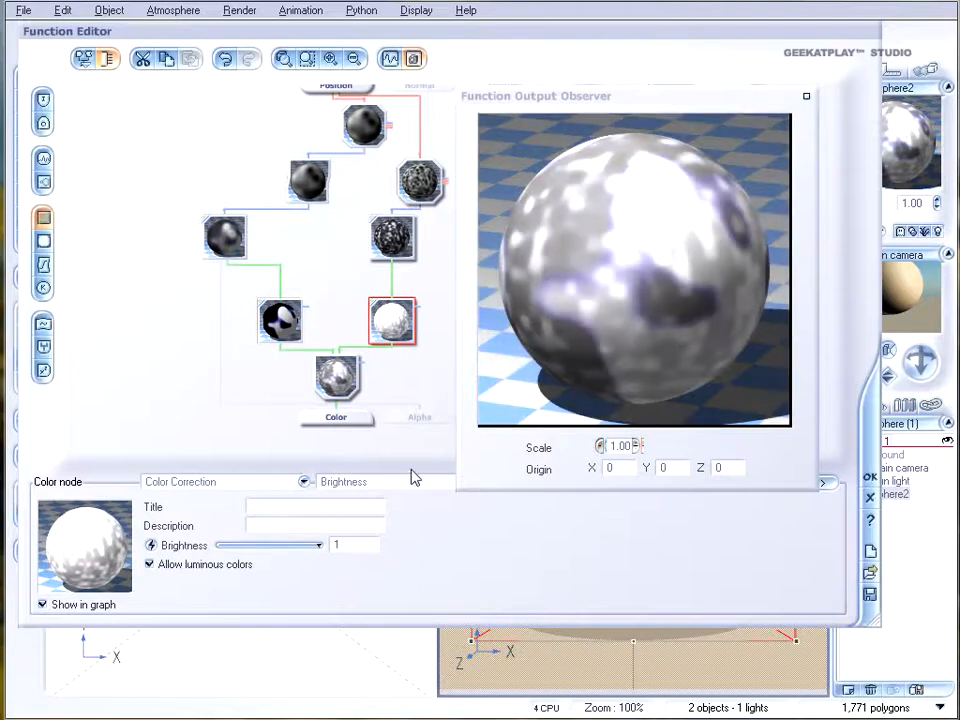
left_click(337, 377)
left_click_drag(317, 545, 284, 545)
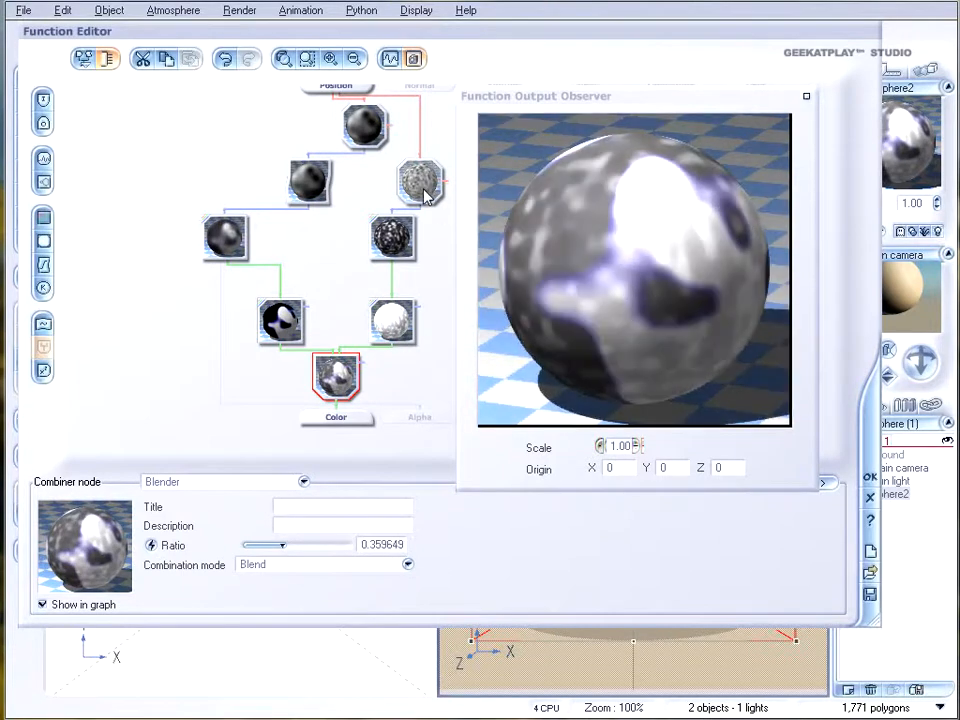
- Change the second branch's noise node to the Lines noise from Line Patterns
left_click(420, 195)
left_click(303, 481)
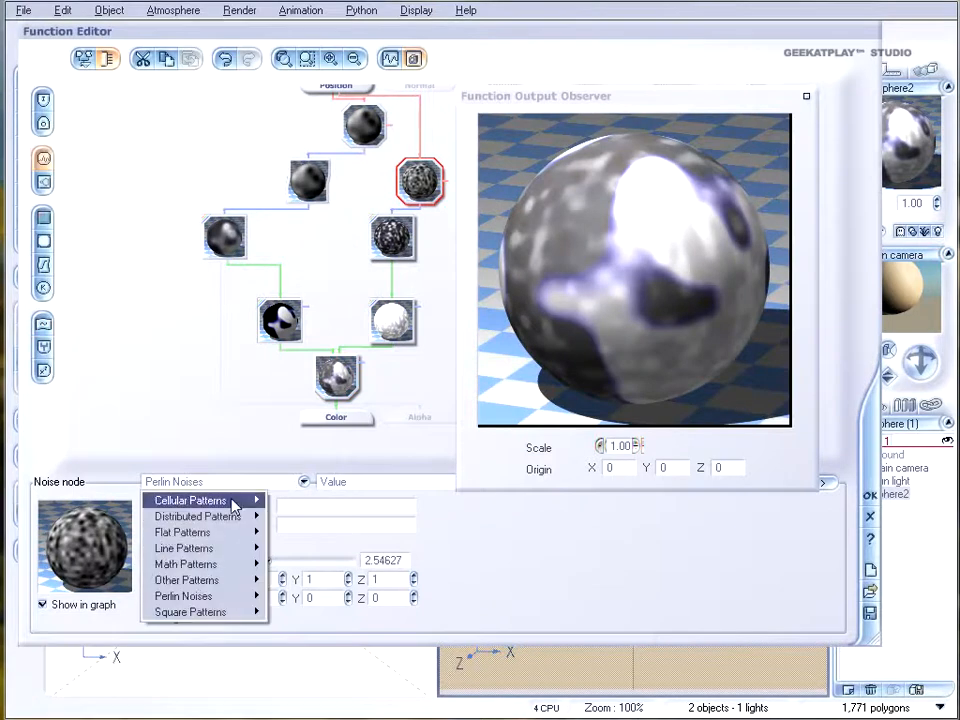
mouse_move(236, 554)
left_click(330, 550)
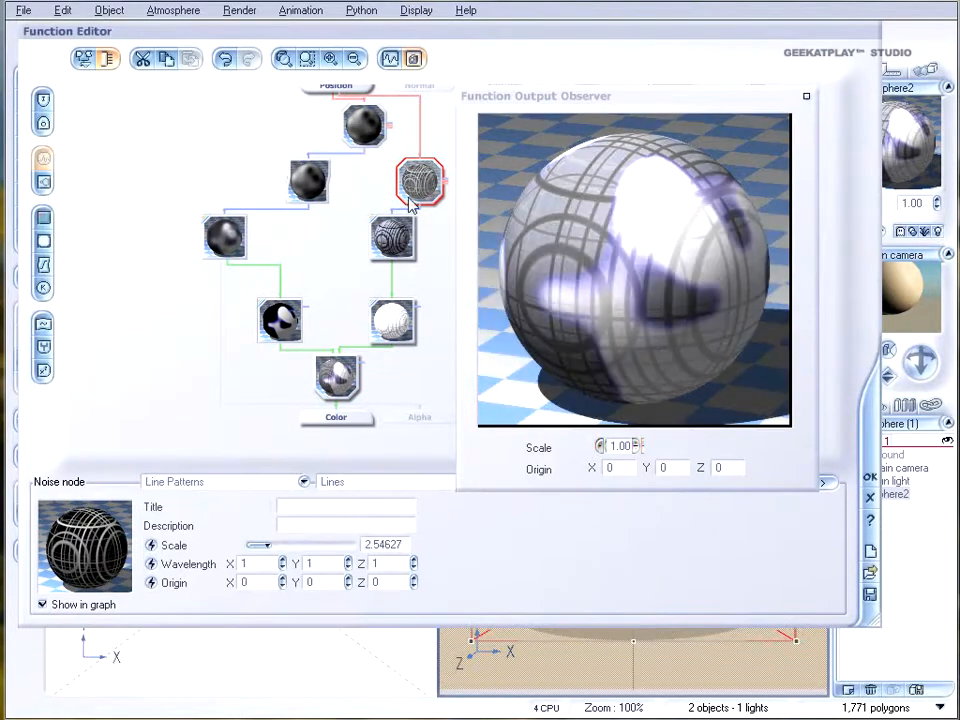
- Insert a filter node between the Lines noise and the second Color map node, and set it to Opposite (-X)
left_click_drag(404, 240, 404, 266)
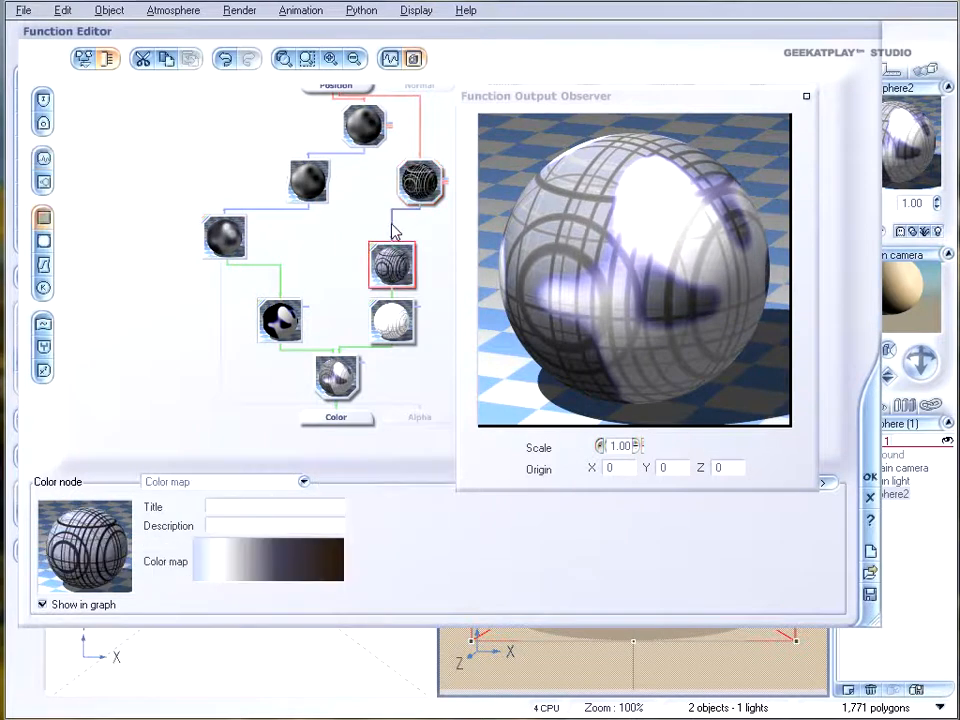
left_click(394, 227)
left_click(43, 264)
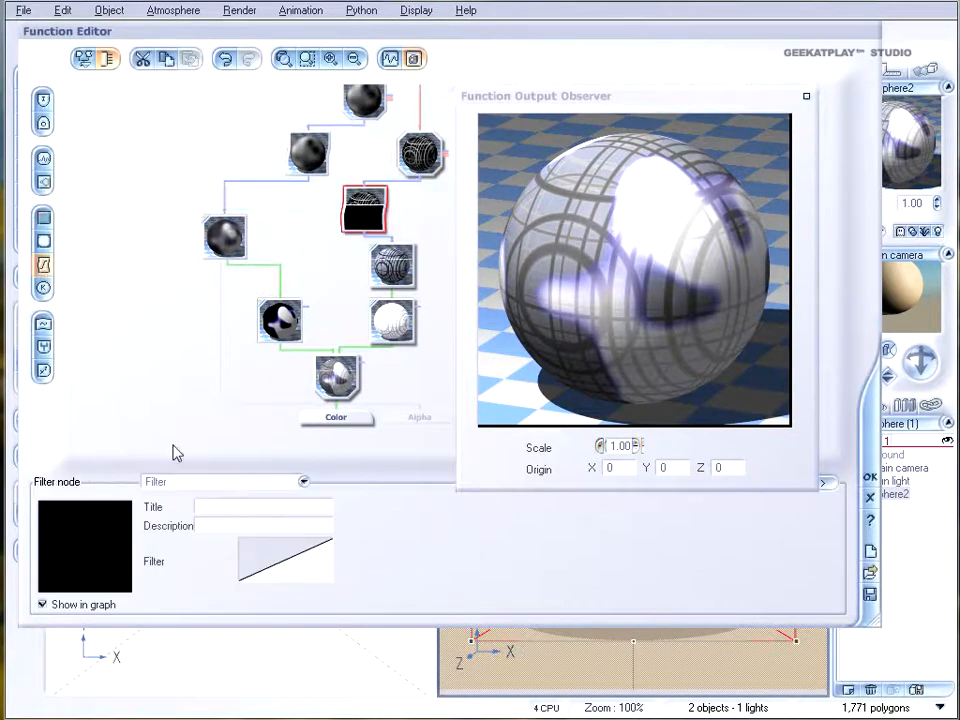
left_click(238, 482)
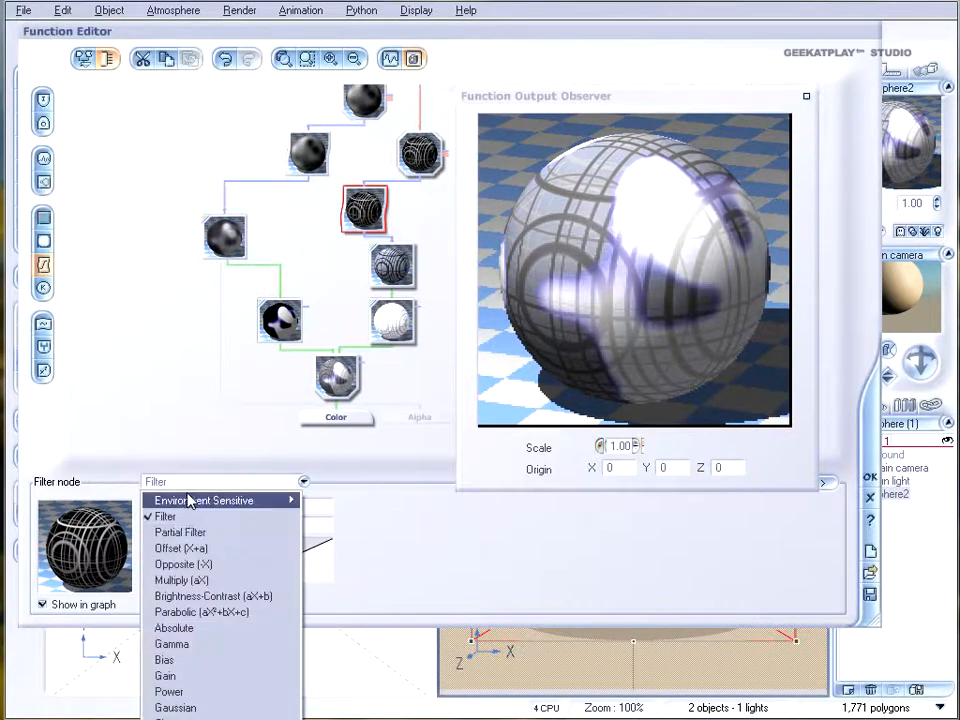
left_click(250, 565)
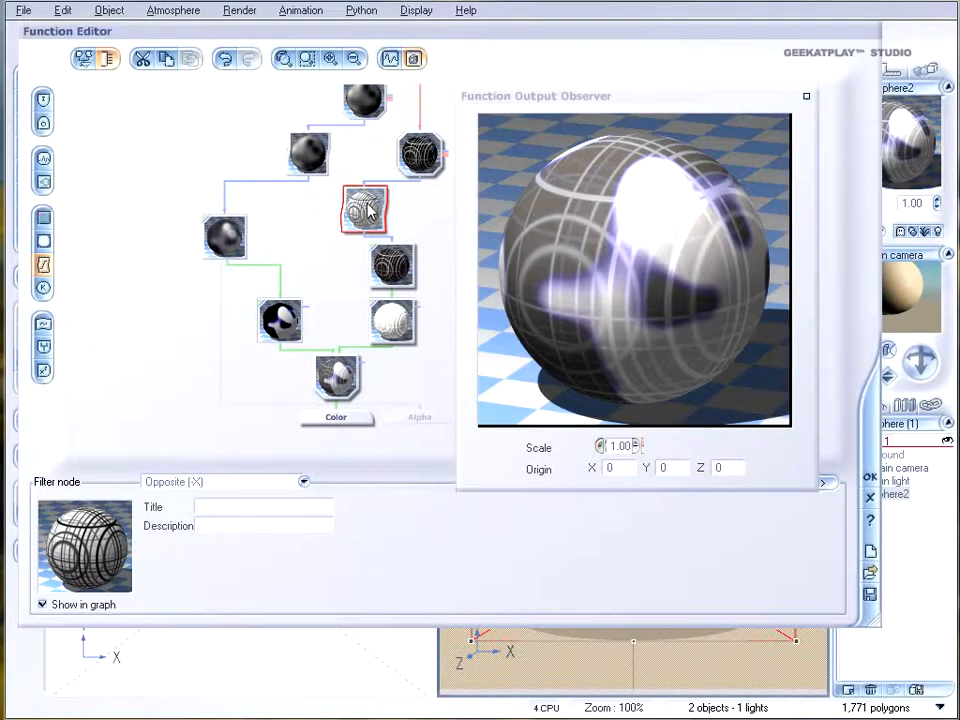
- Delete the Blender node and the second branch's Brightness, Color map, Opposite filter and Lines noise nodes
left_click(390, 320)
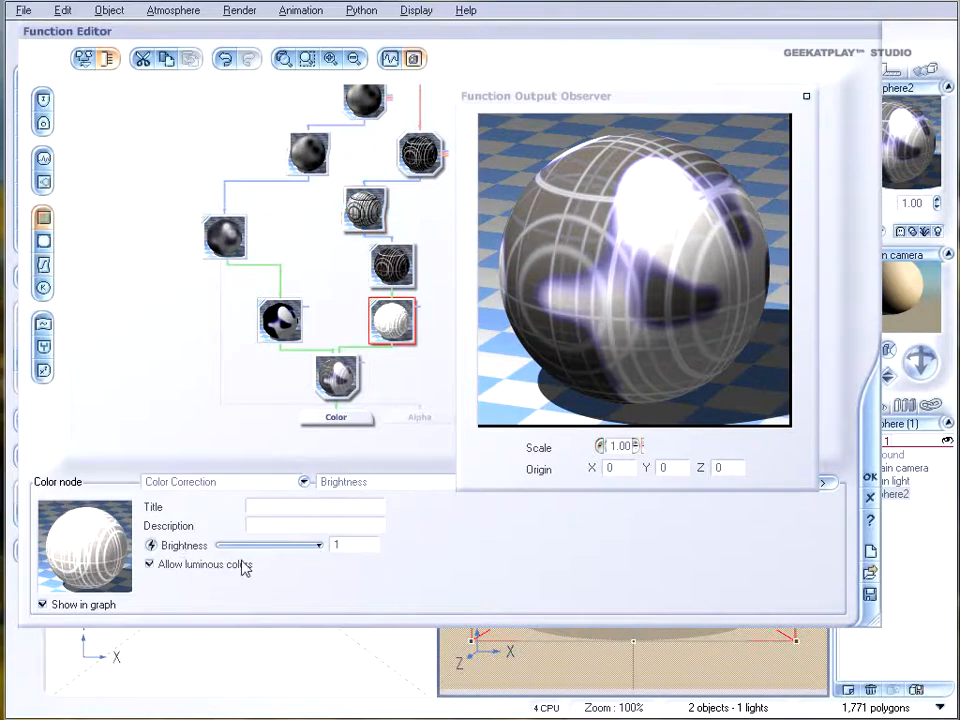
key("Delete")
left_click(391, 263)
key("Delete")
left_click(334, 374)
key("Delete")
left_click(366, 209)
key("Delete")
left_click(421, 154)
key("Delete")
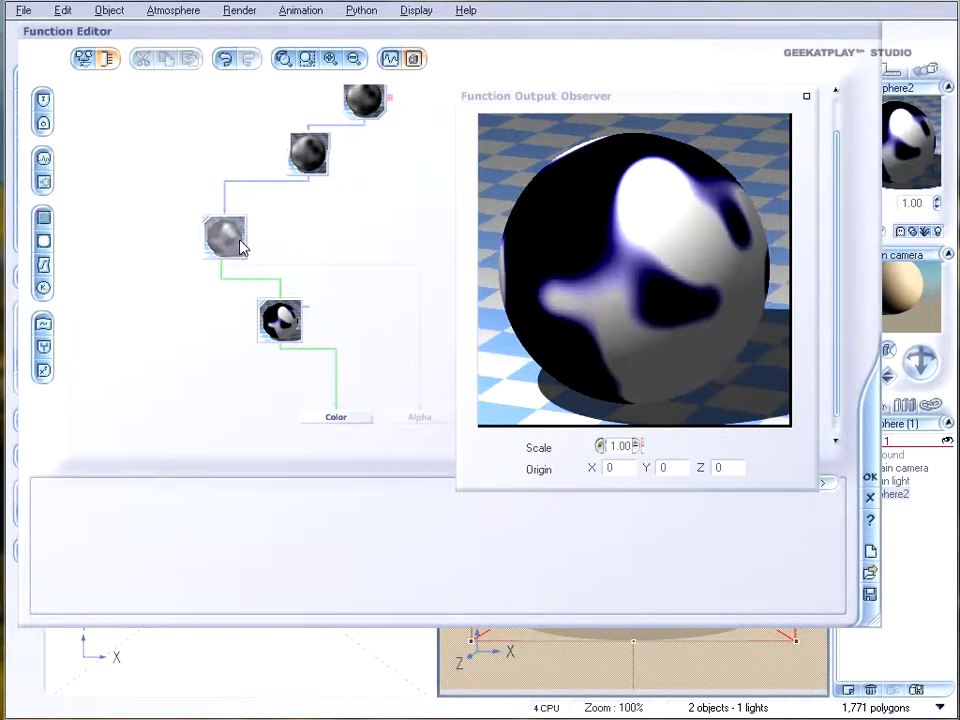
- Switch the Contrast node to HLS Shift, with hue shift about -0.54, luminosity shift about -0.18 and saturation shift about 0.09
left_click(280, 318)
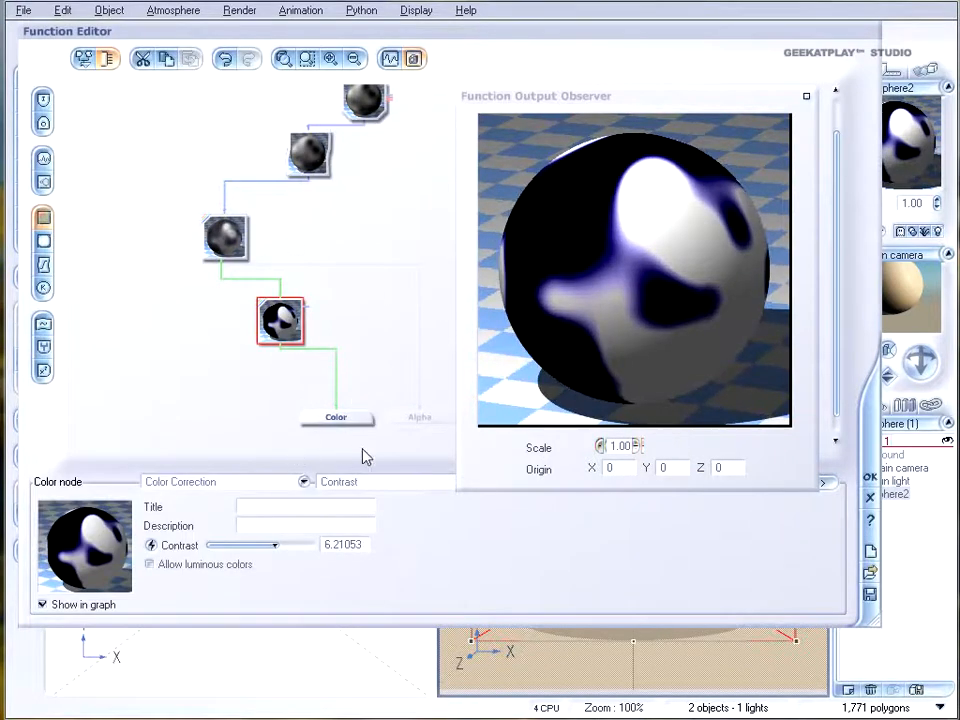
left_click(394, 482)
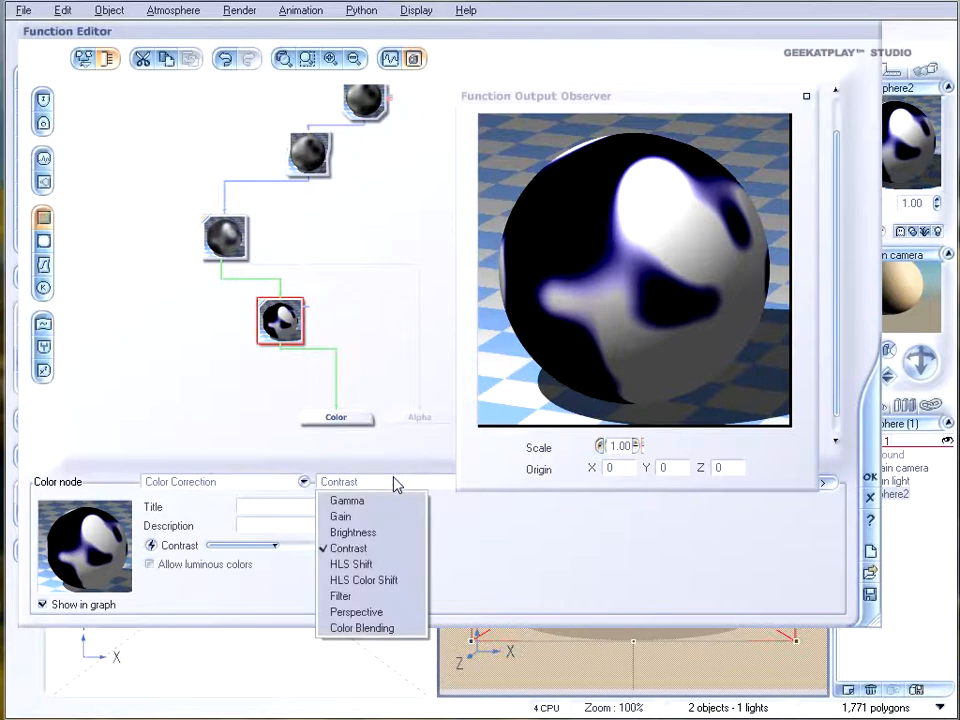
left_click(395, 565)
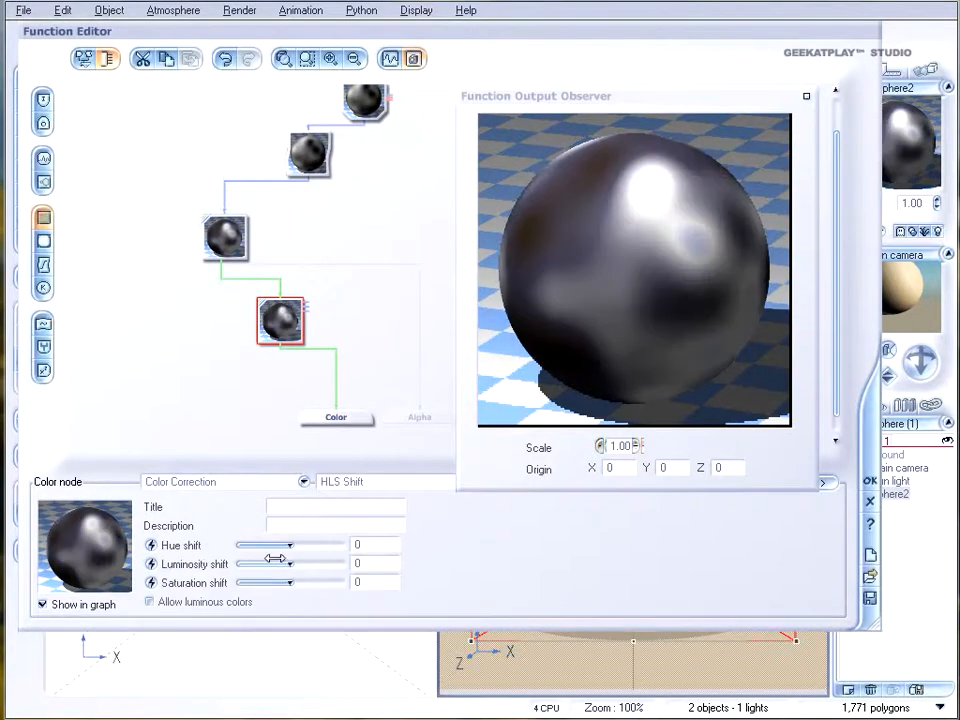
left_click_drag(300, 544, 300, 581)
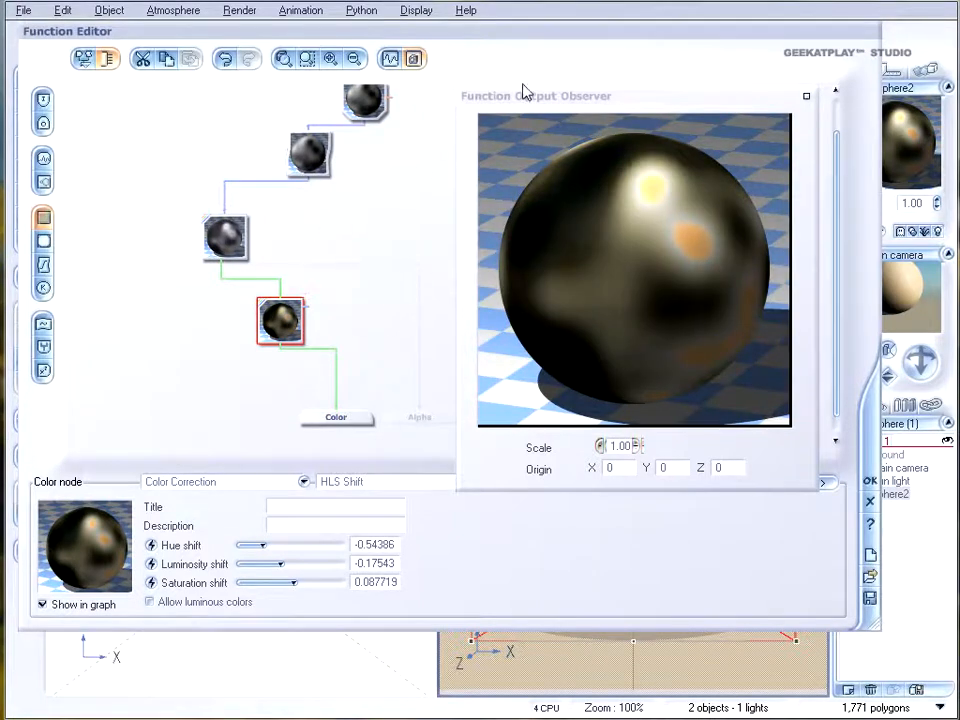
- Move the output observer aside, fit the whole graph in view, and connect the Time input to the node's Hue shift
left_click_drag(531, 101, 628, 160)
left_click_drag(452, 176, 387, 197)
left_click(284, 59)
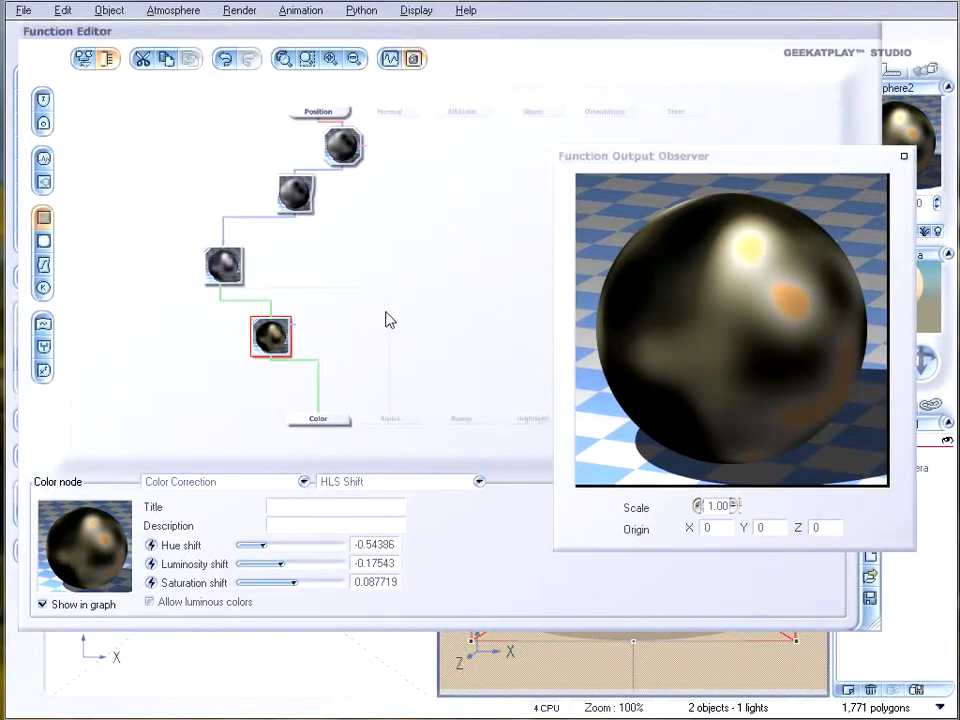
left_click_drag(673, 122, 270, 336)
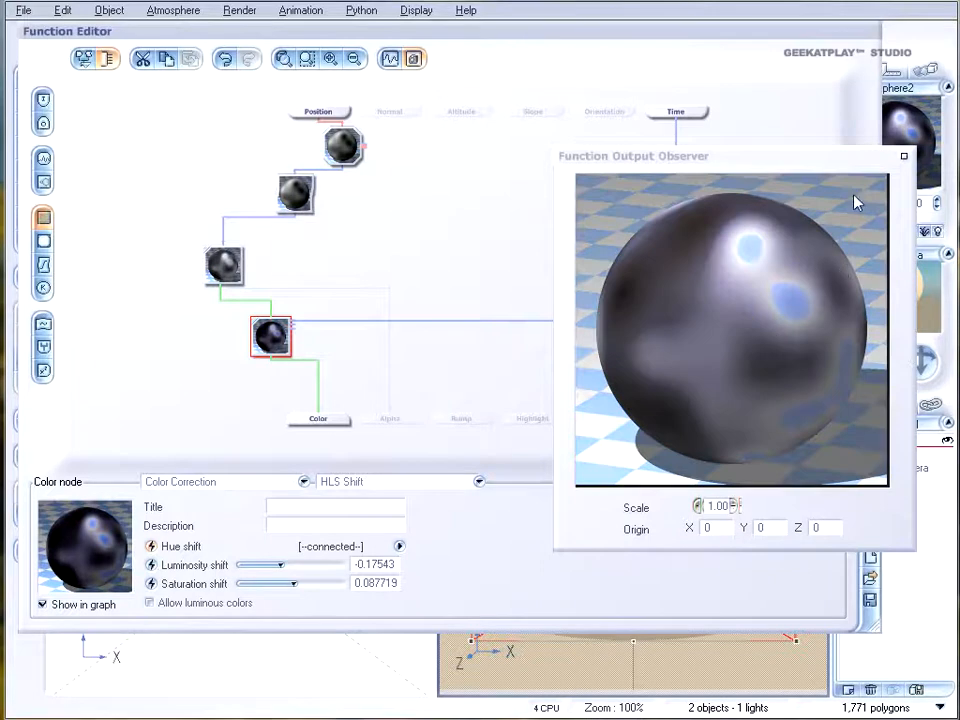
left_click_drag(788, 160, 720, 146)
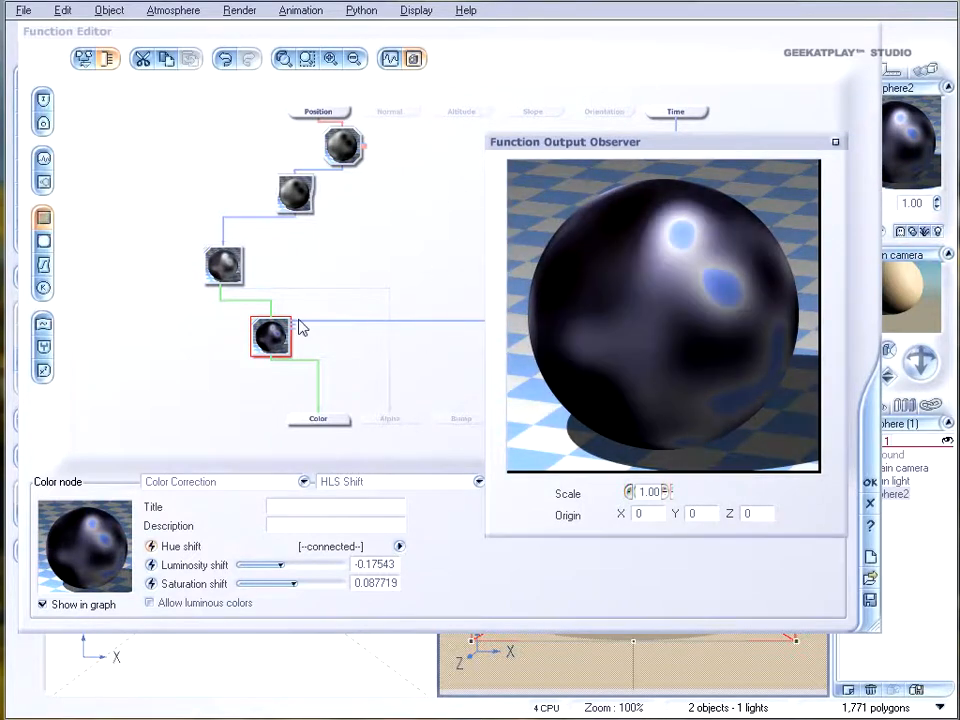
- Switch the correction node to HLS Color Shift and set its shift color to bright green
left_click(262, 338)
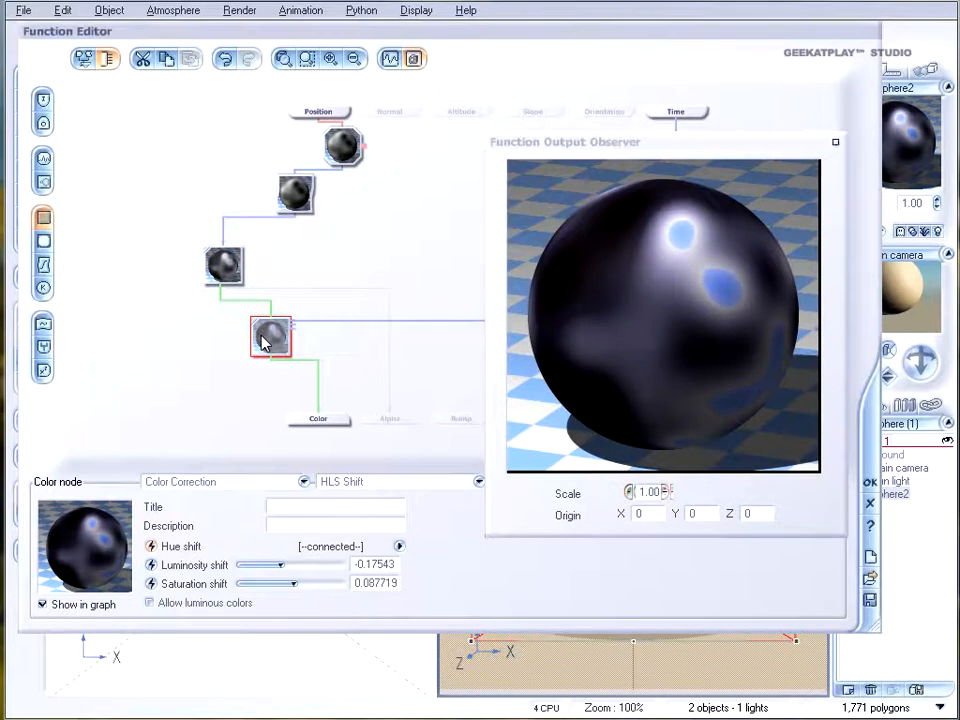
left_click(400, 490)
left_click(410, 579)
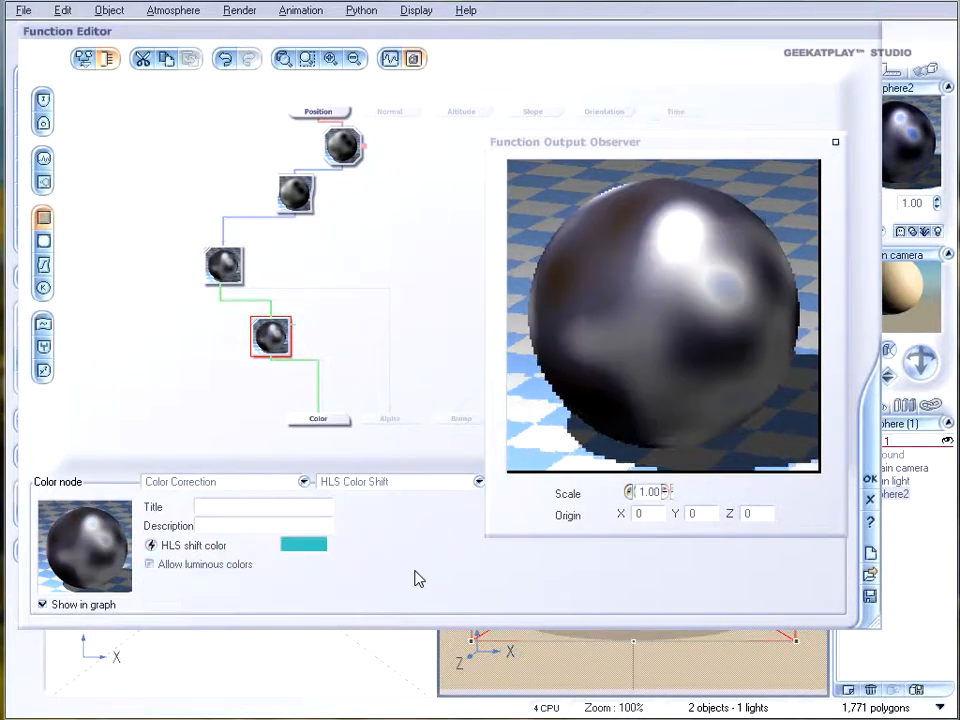
left_click(150, 566)
left_click(150, 566)
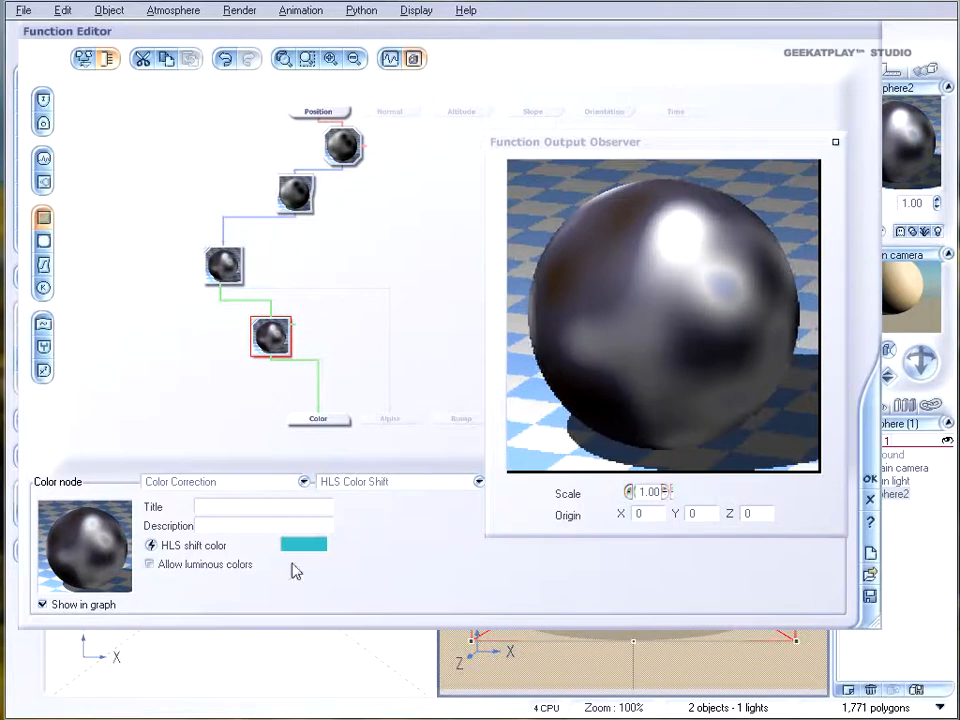
left_click(305, 546)
left_click_drag(342, 537, 289, 471)
left_click(473, 665)
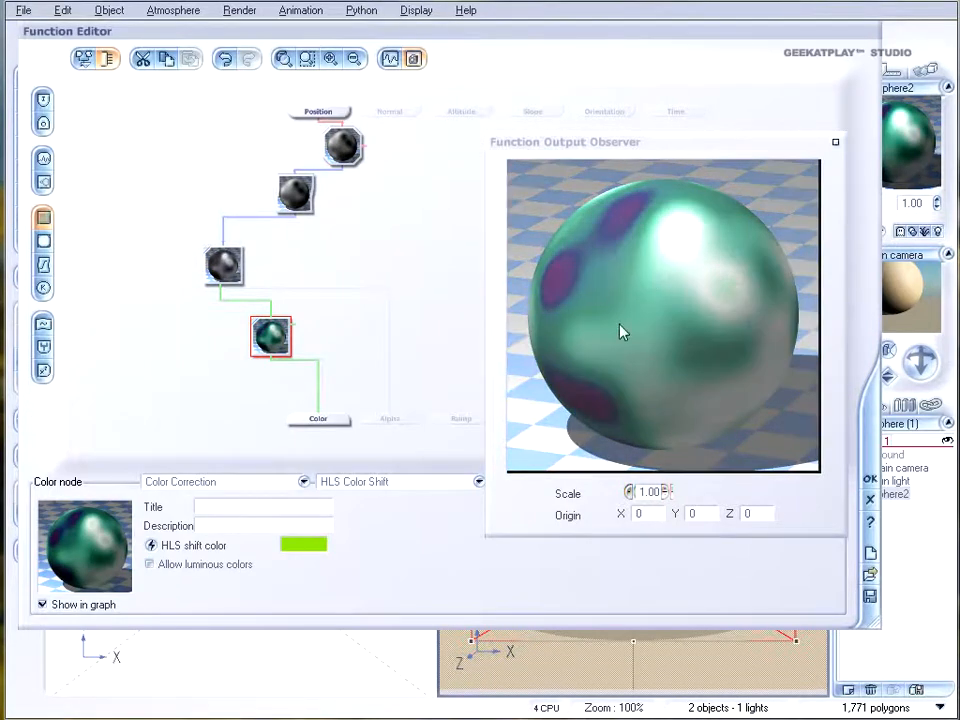
- Set the correction node's HLS shift color to red
left_click(305, 544)
left_click(266, 460)
left_click_drag(266, 460, 259, 455)
left_click(483, 659)
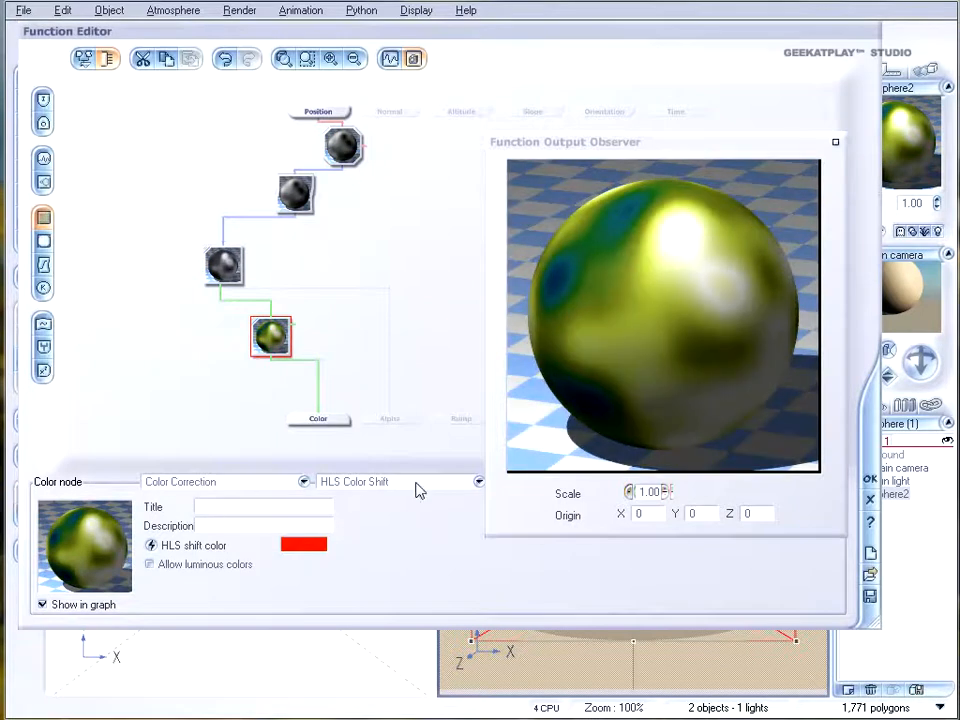
- Switch the correction node to Filter and set its filter color to dark blue
left_click(420, 481)
left_click(372, 597)
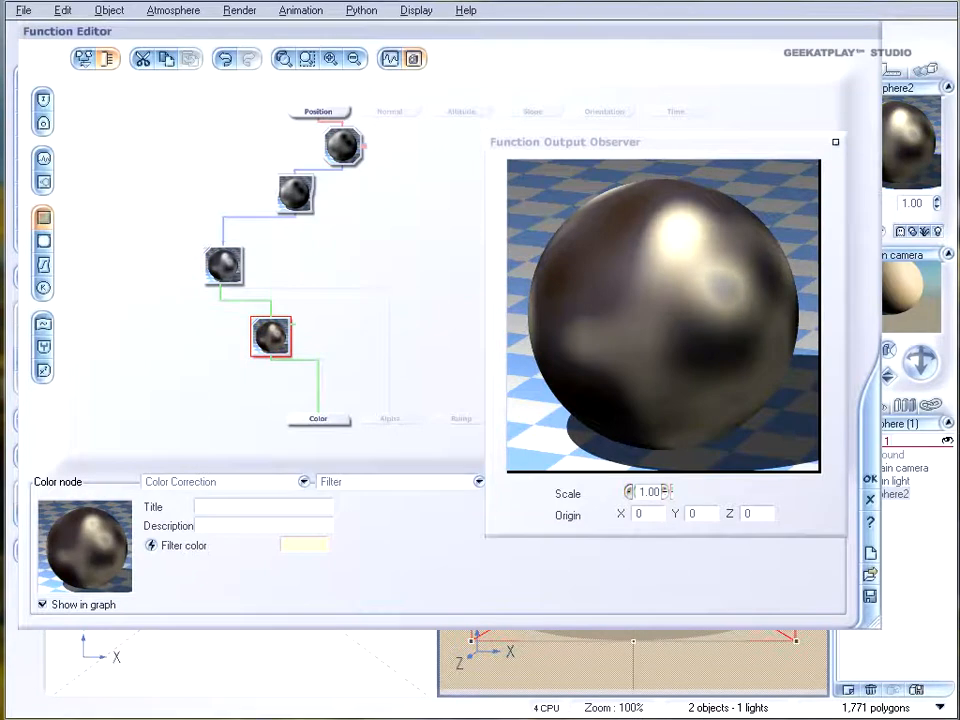
left_click(321, 548)
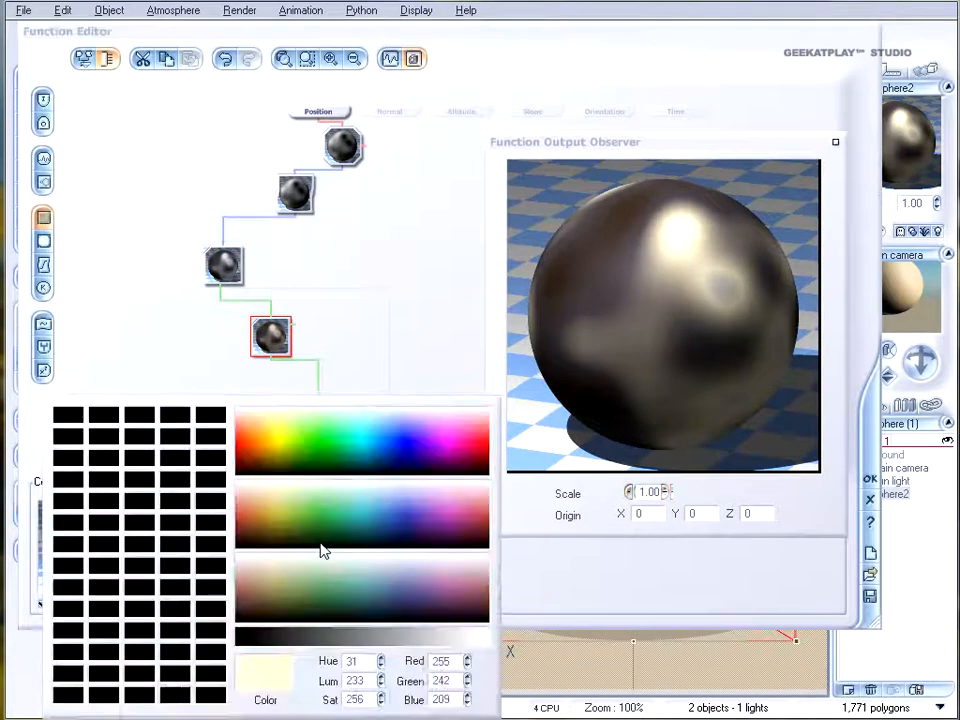
left_click(351, 500)
left_click_drag(352, 500, 364, 515)
left_click_drag(454, 536, 454, 556)
left_click(488, 657)
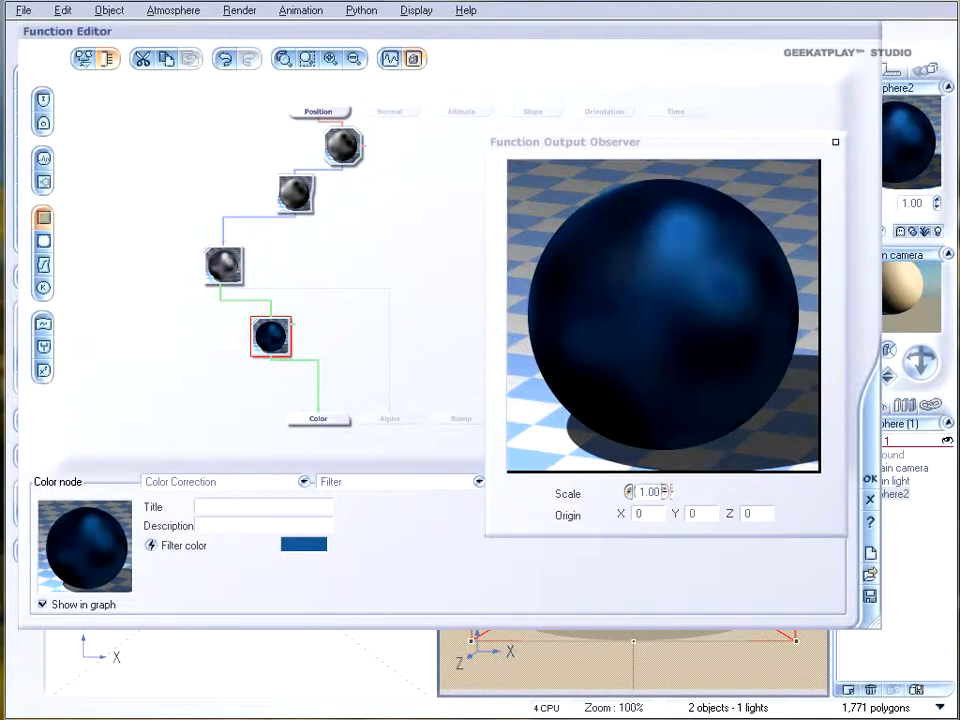
- Switch the correction node to Perspective and set its perspective color to bright red
left_click(440, 482)
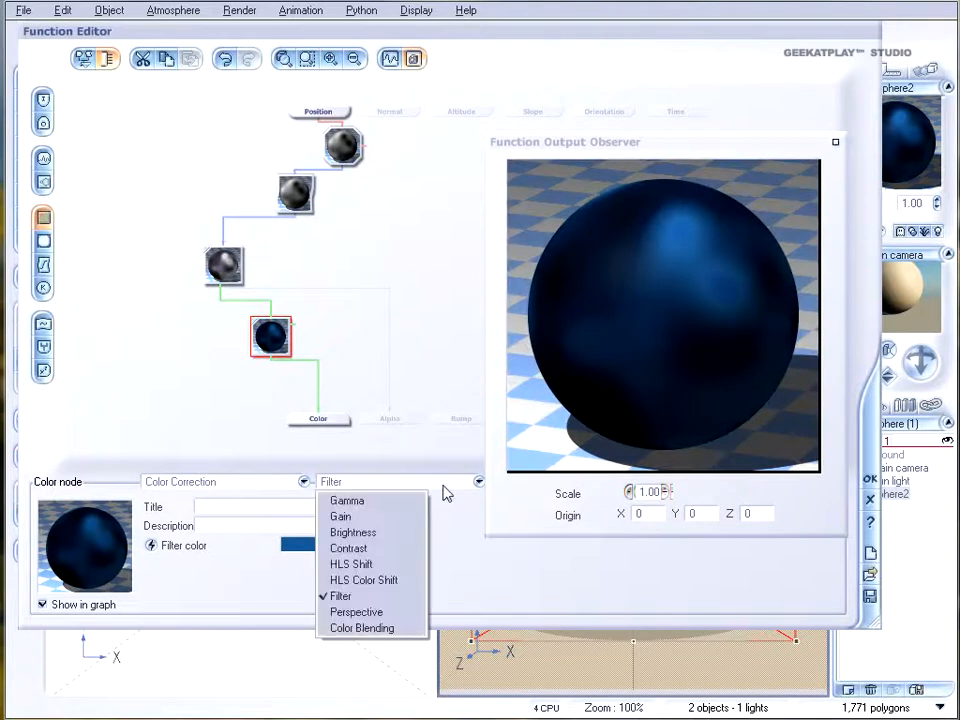
left_click(385, 613)
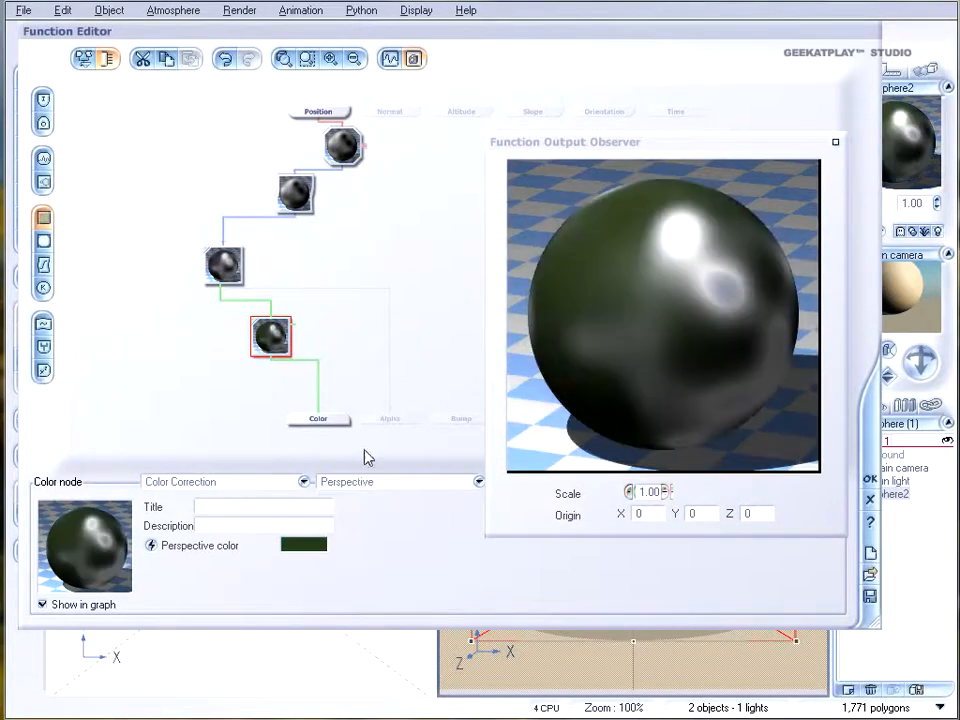
left_click(288, 552)
left_click(228, 482)
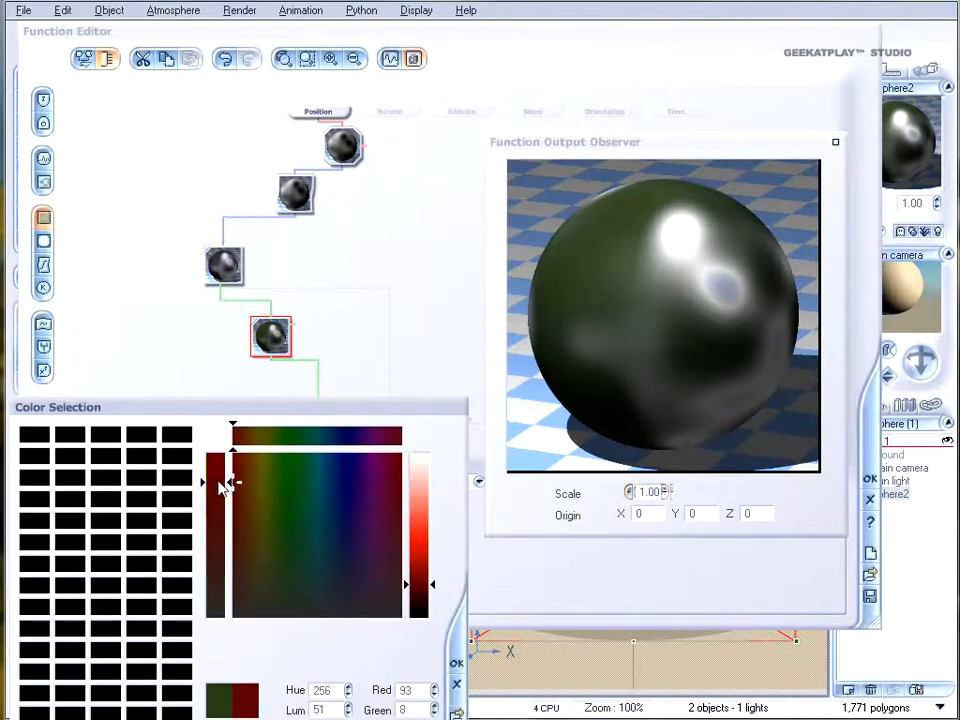
left_click(425, 547)
left_click(456, 663)
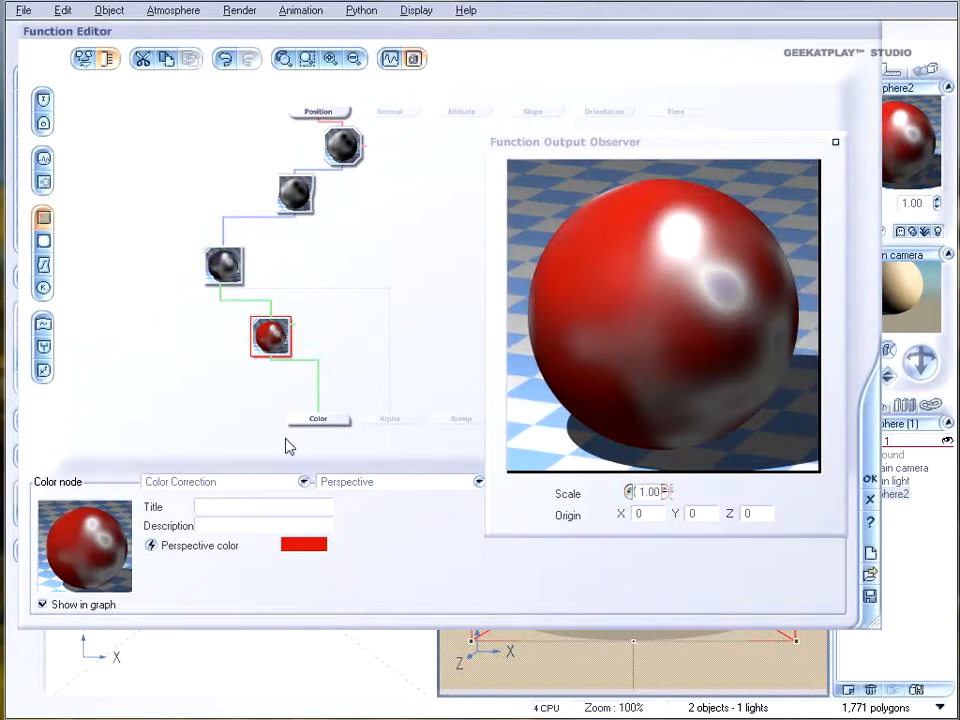
- Move the correction node above the Color output, switch it to Color Blending, and set its blending color to orange
left_click_drag(262, 336, 337, 336)
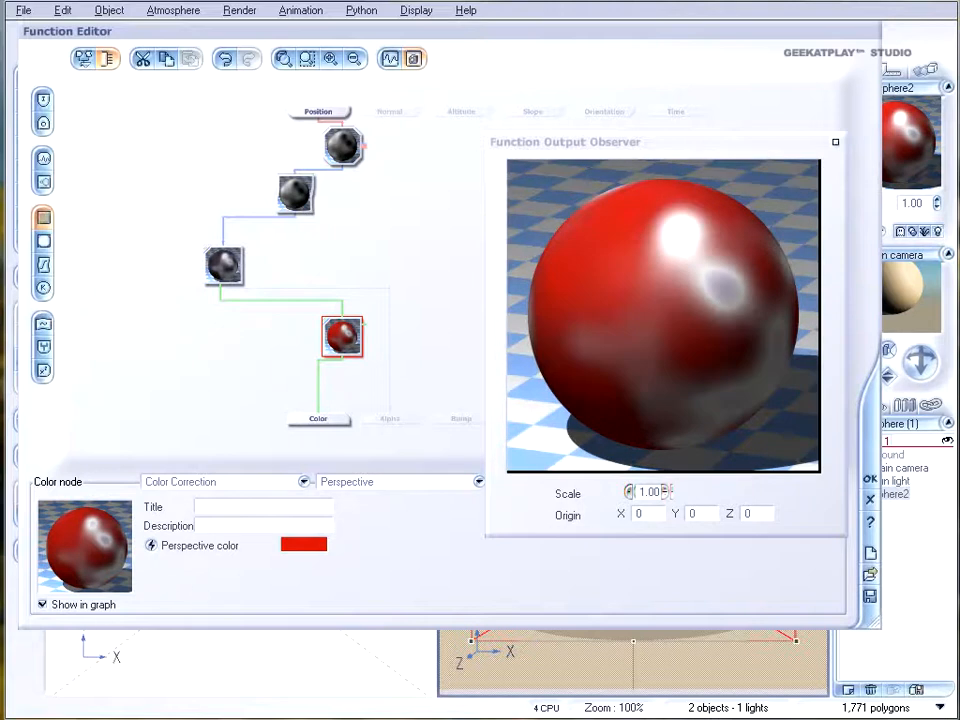
left_click(443, 485)
left_click(392, 630)
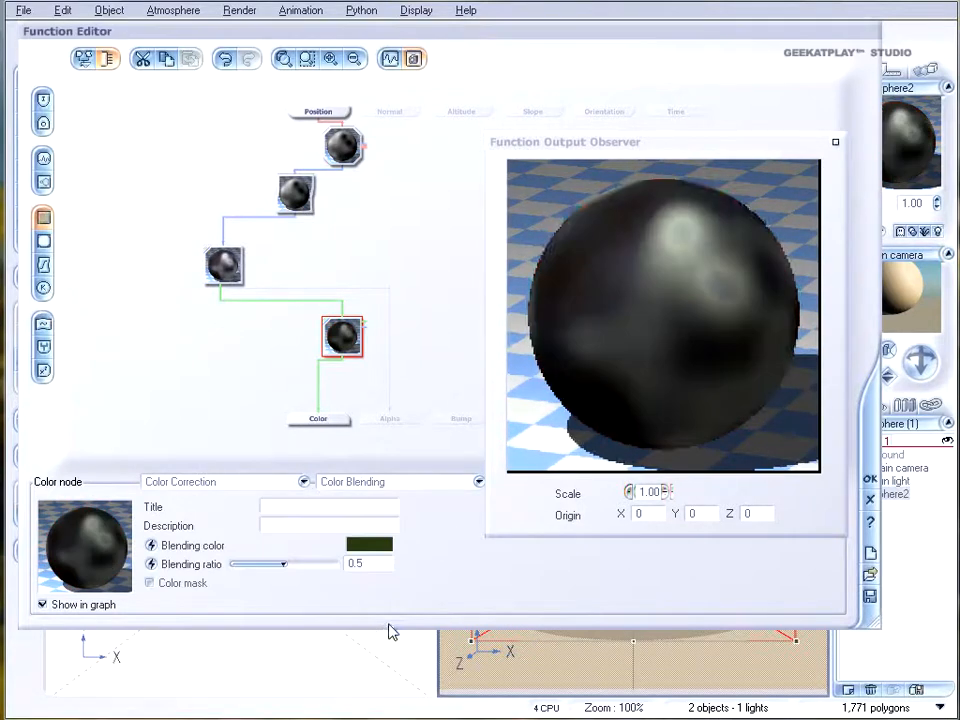
left_click(369, 546)
left_click(369, 556)
mouse_move(336, 476)
left_mouse_down()
mouse_move(311, 486)
mouse_move(338, 478)
mouse_move(322, 474)
left_mouse_up()
left_click_drag(490, 588, 493, 536)
left_click(533, 670)
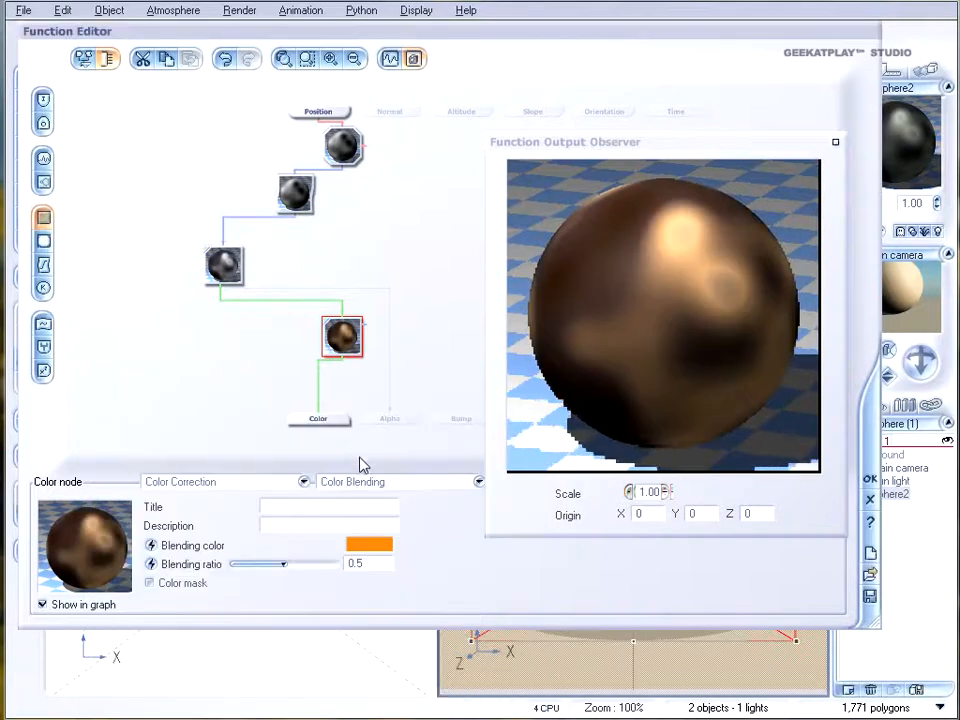
- Try the Blending ratio at about 0.92 and 0.36, and turn on the Color mask
left_click_drag(293, 559, 326, 560)
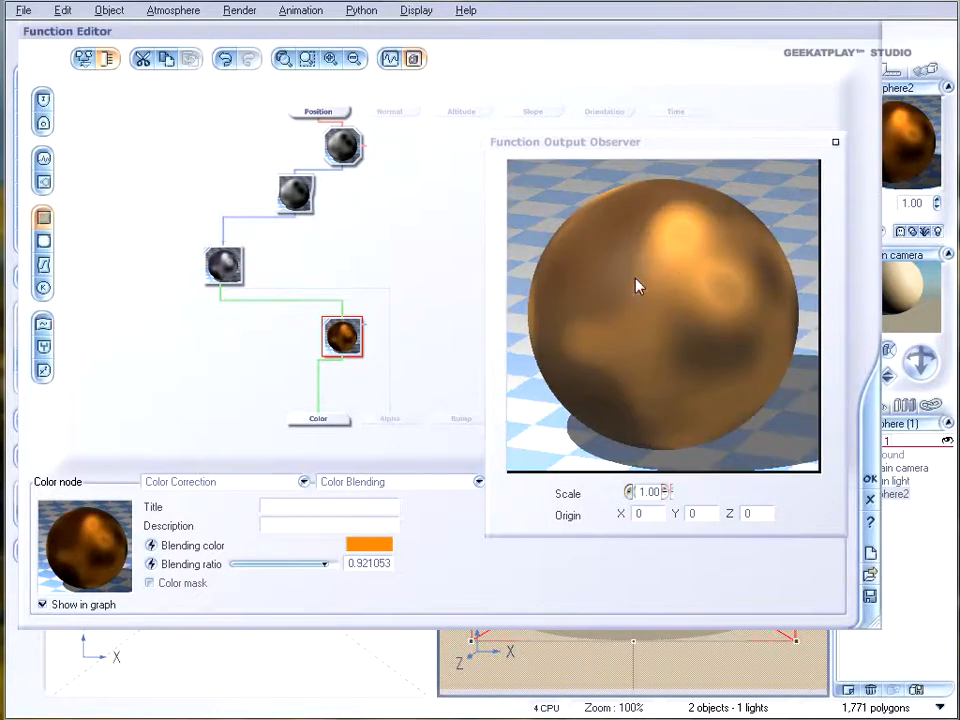
left_click_drag(324, 562, 268, 564)
left_click(149, 582)
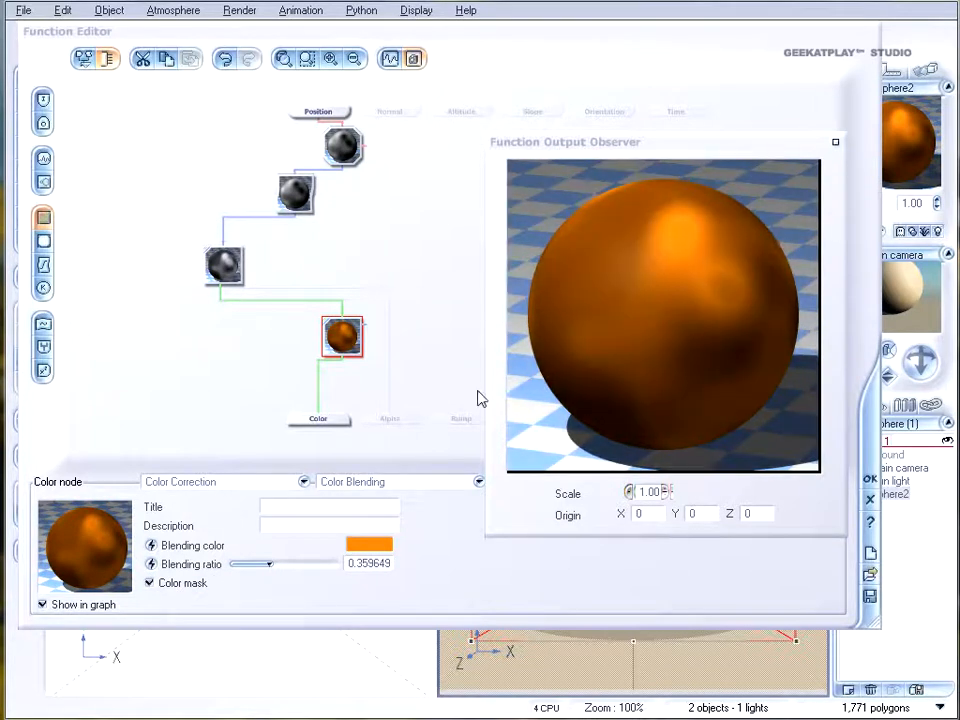
- Try Blending ratios of about 0.18 and 0.11 with the Color mask on, and settle on about 0.42
left_click_drag(298, 566, 268, 564)
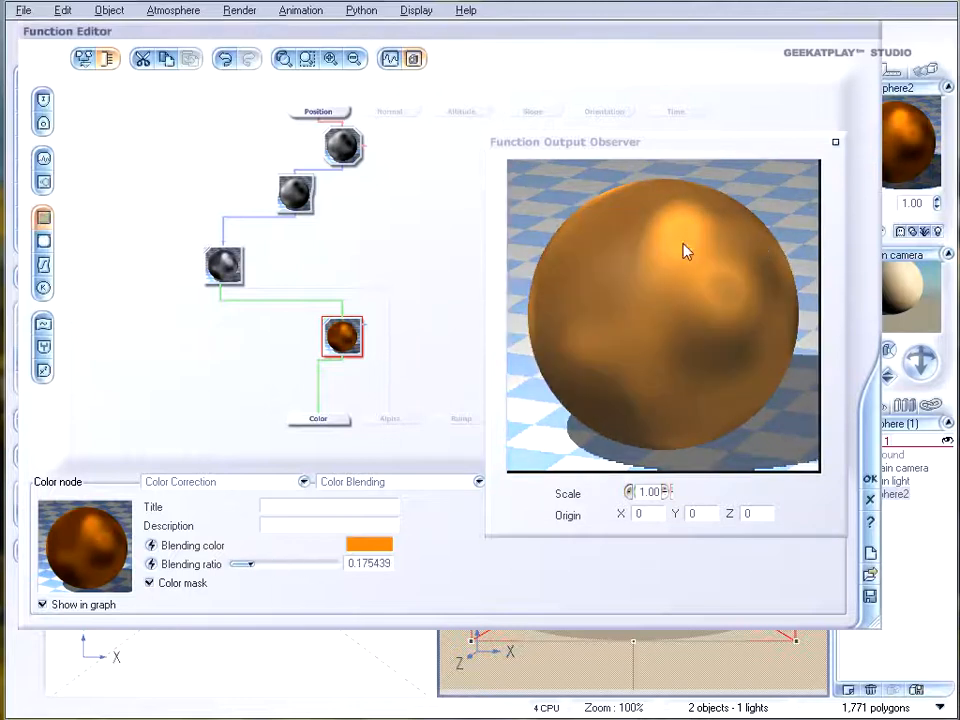
mouse_move(296, 557)
left_mouse_down()
mouse_move(279, 557)
mouse_move(292, 560)
left_mouse_up()
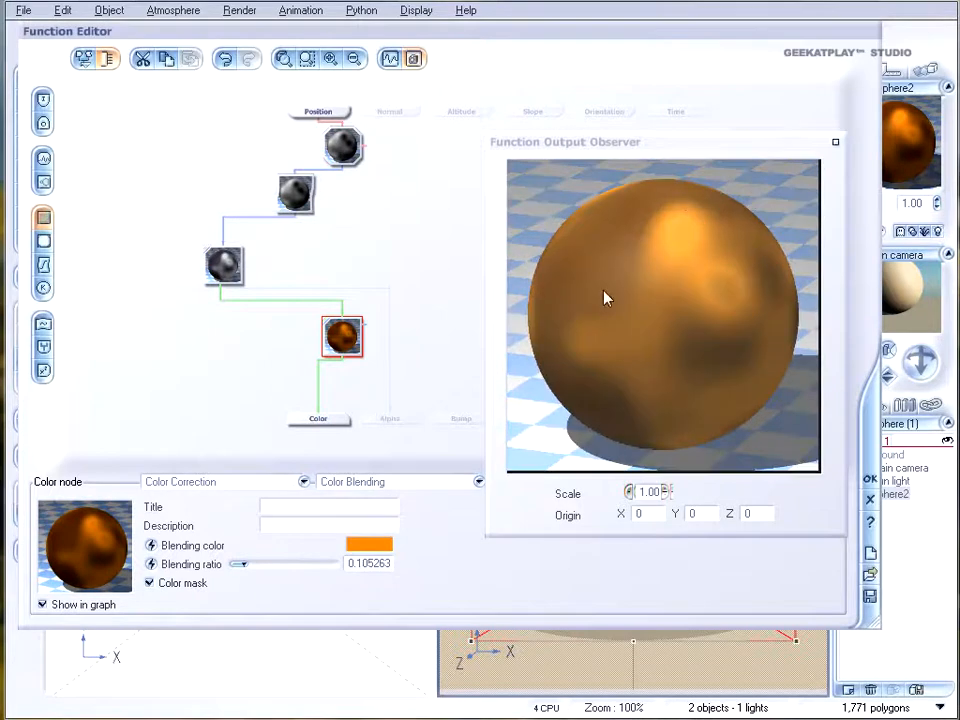
mouse_move(259, 566)
left_mouse_down()
mouse_move(303, 564)
mouse_move(275, 564)
left_mouse_up()
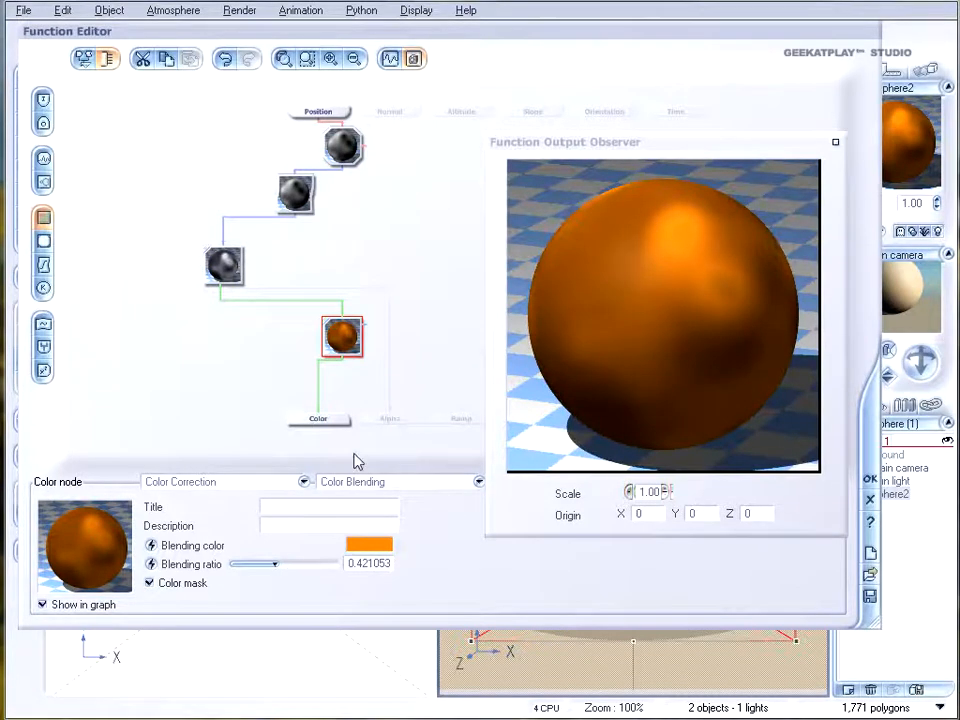
- Add a separate, unconnected color node in the empty graph area below the Color map node
left_click(247, 487)
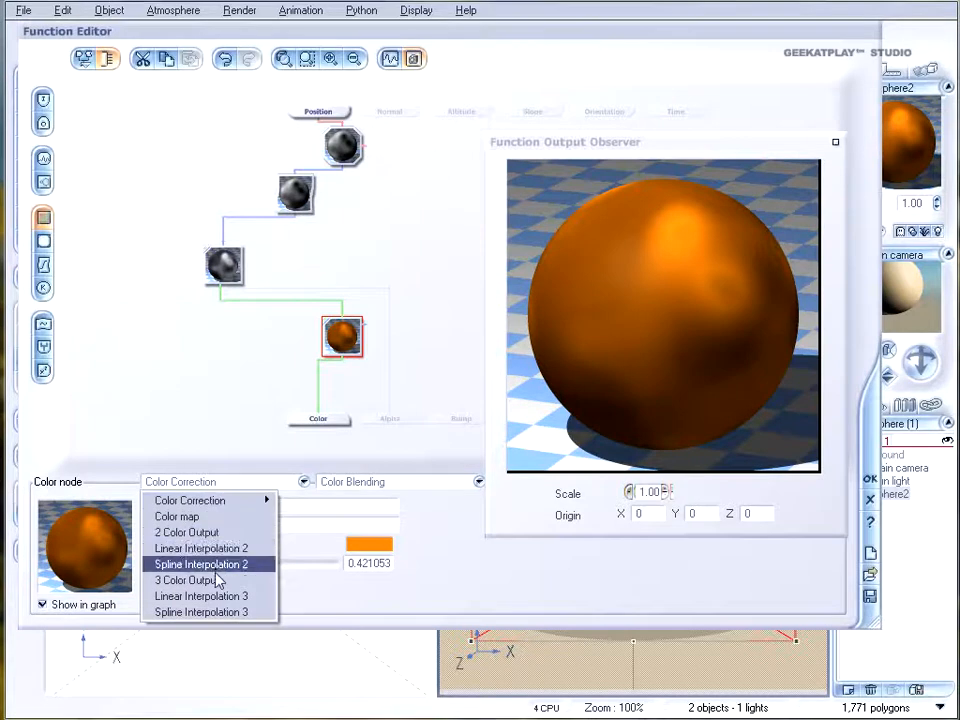
left_click(199, 372)
left_click(43, 219)
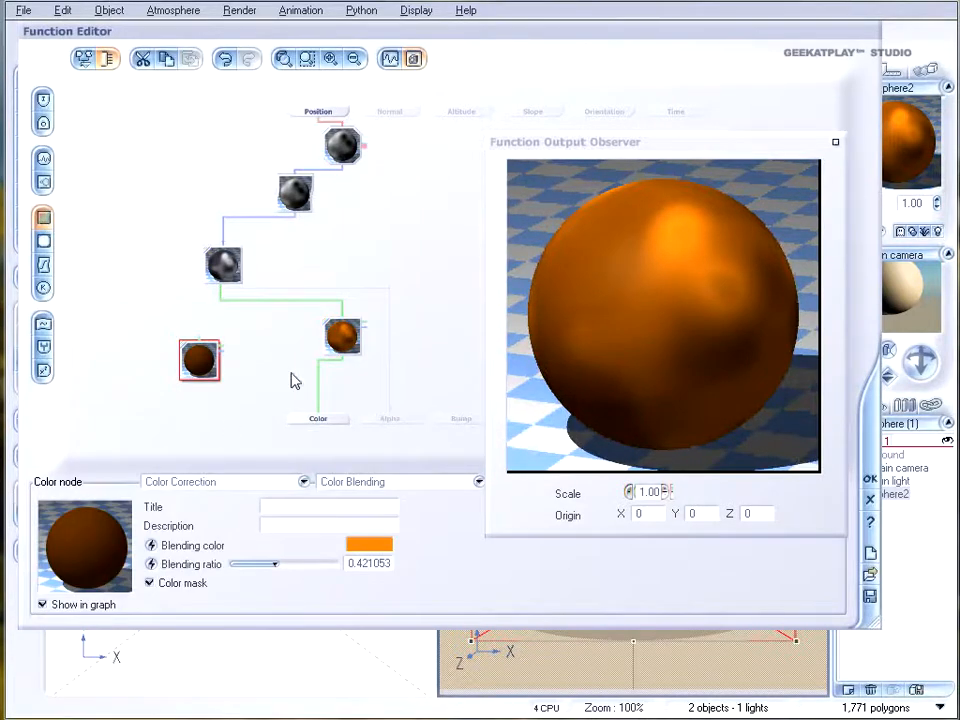